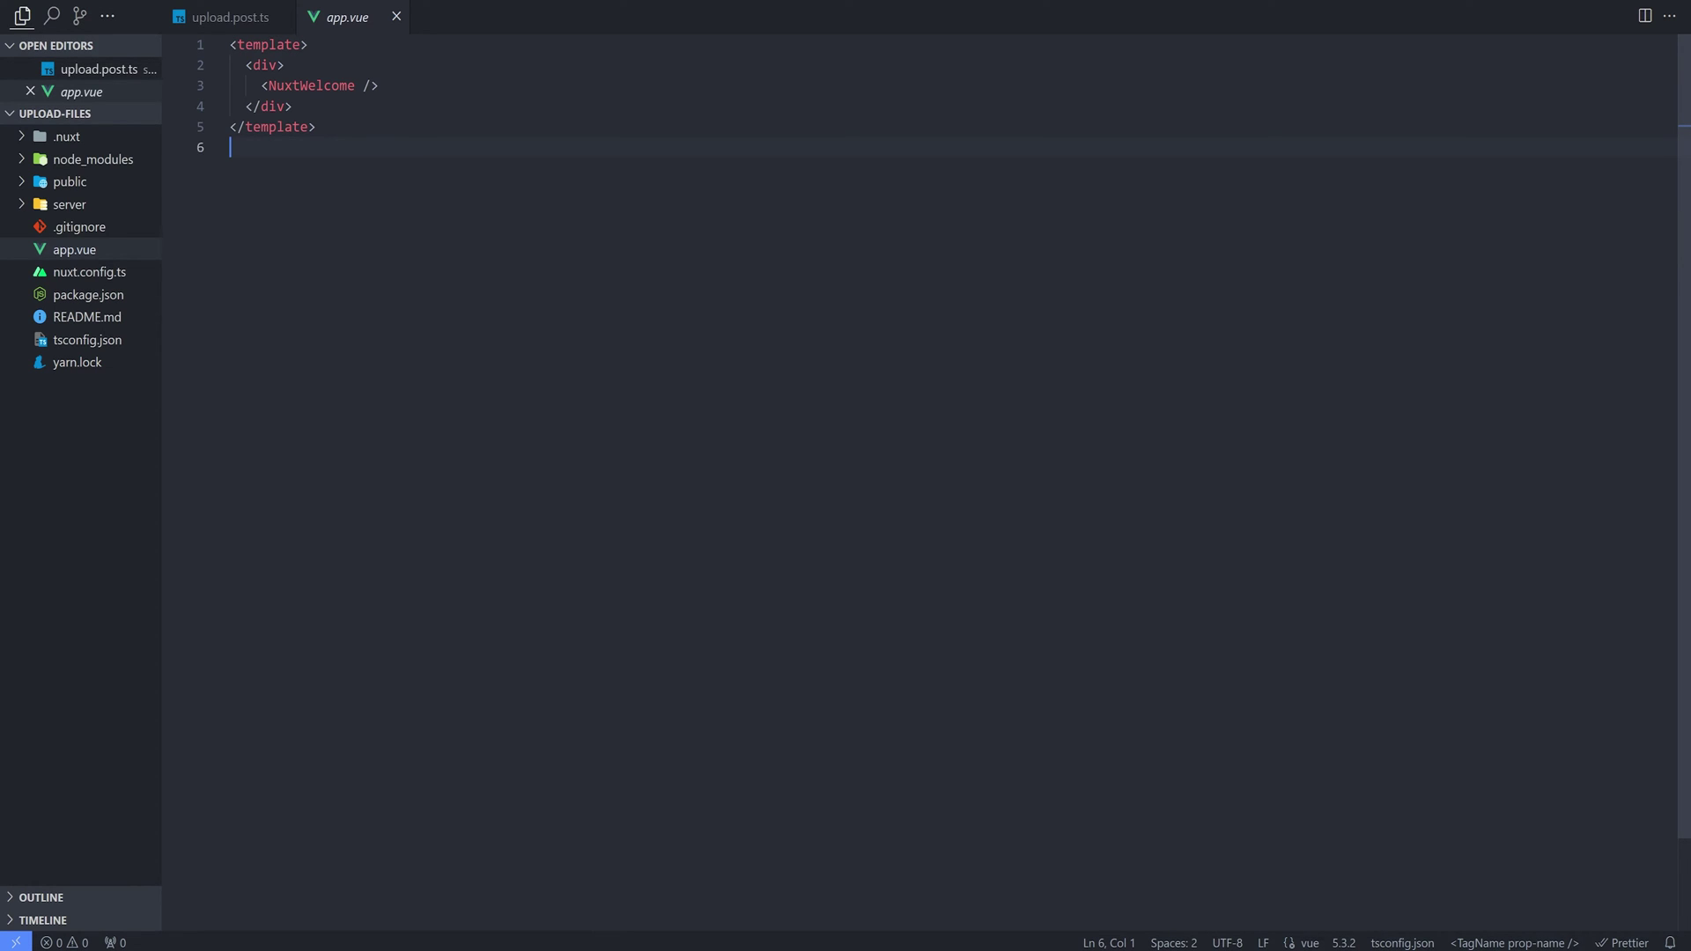
Open package.json and expand public, server and api to show favicon.ico and upload.post.ts.
{"action": "left_click", "coordinate": [133, 294]}
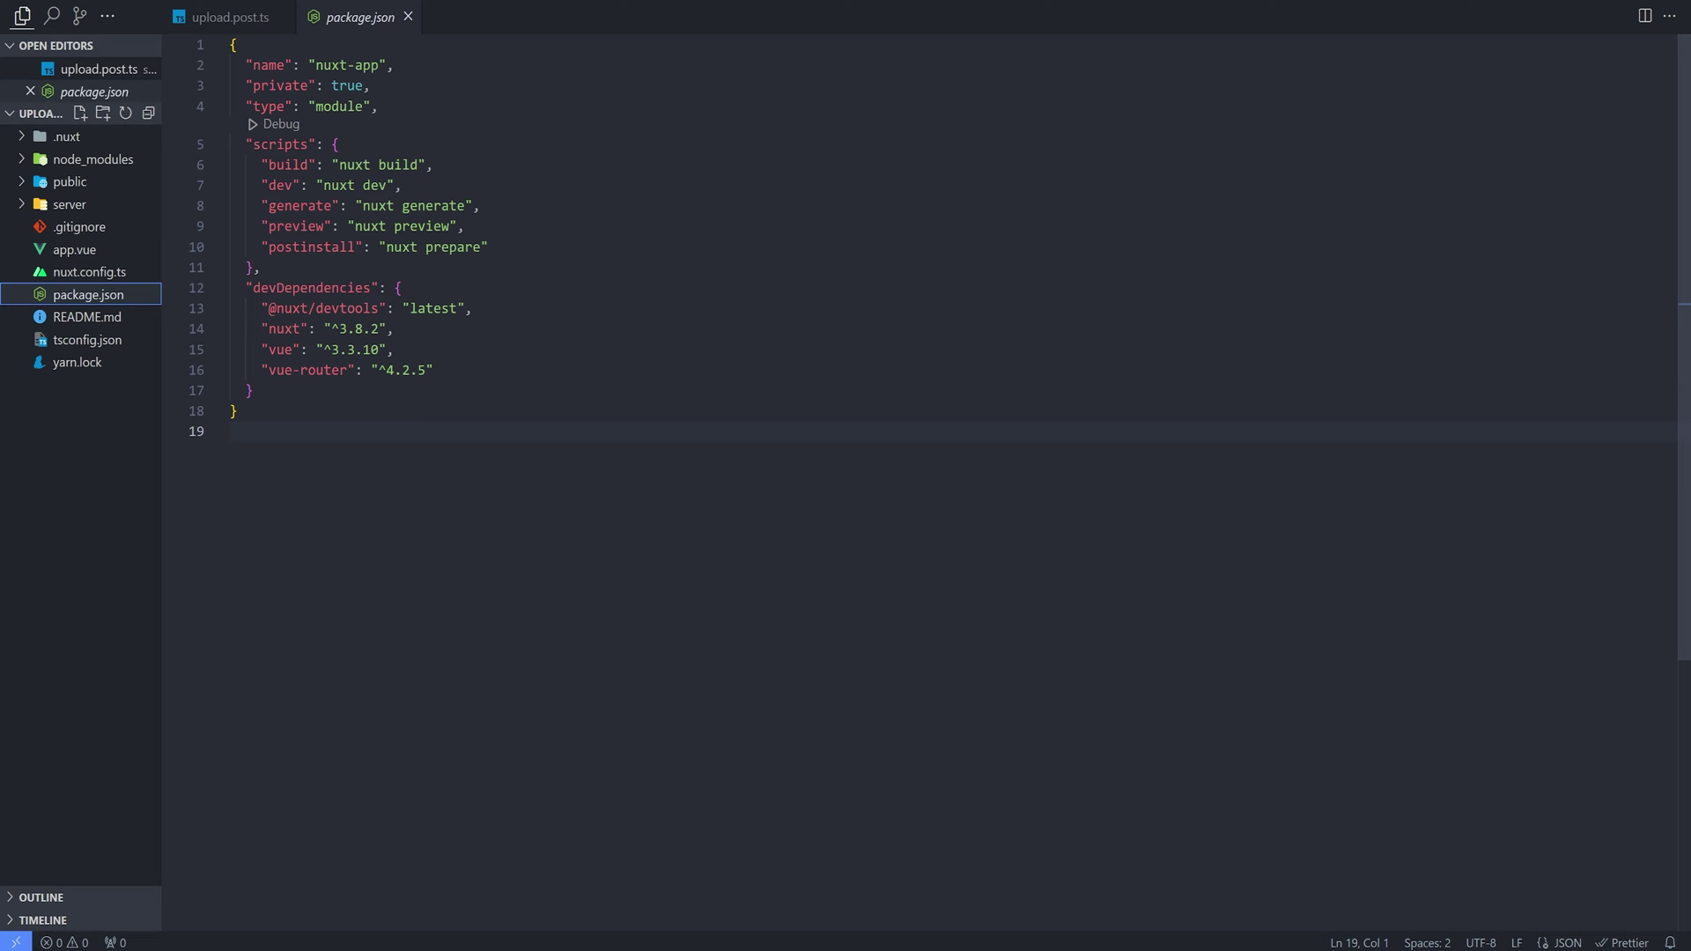
{"action": "left_click", "coordinate": [82, 182]}
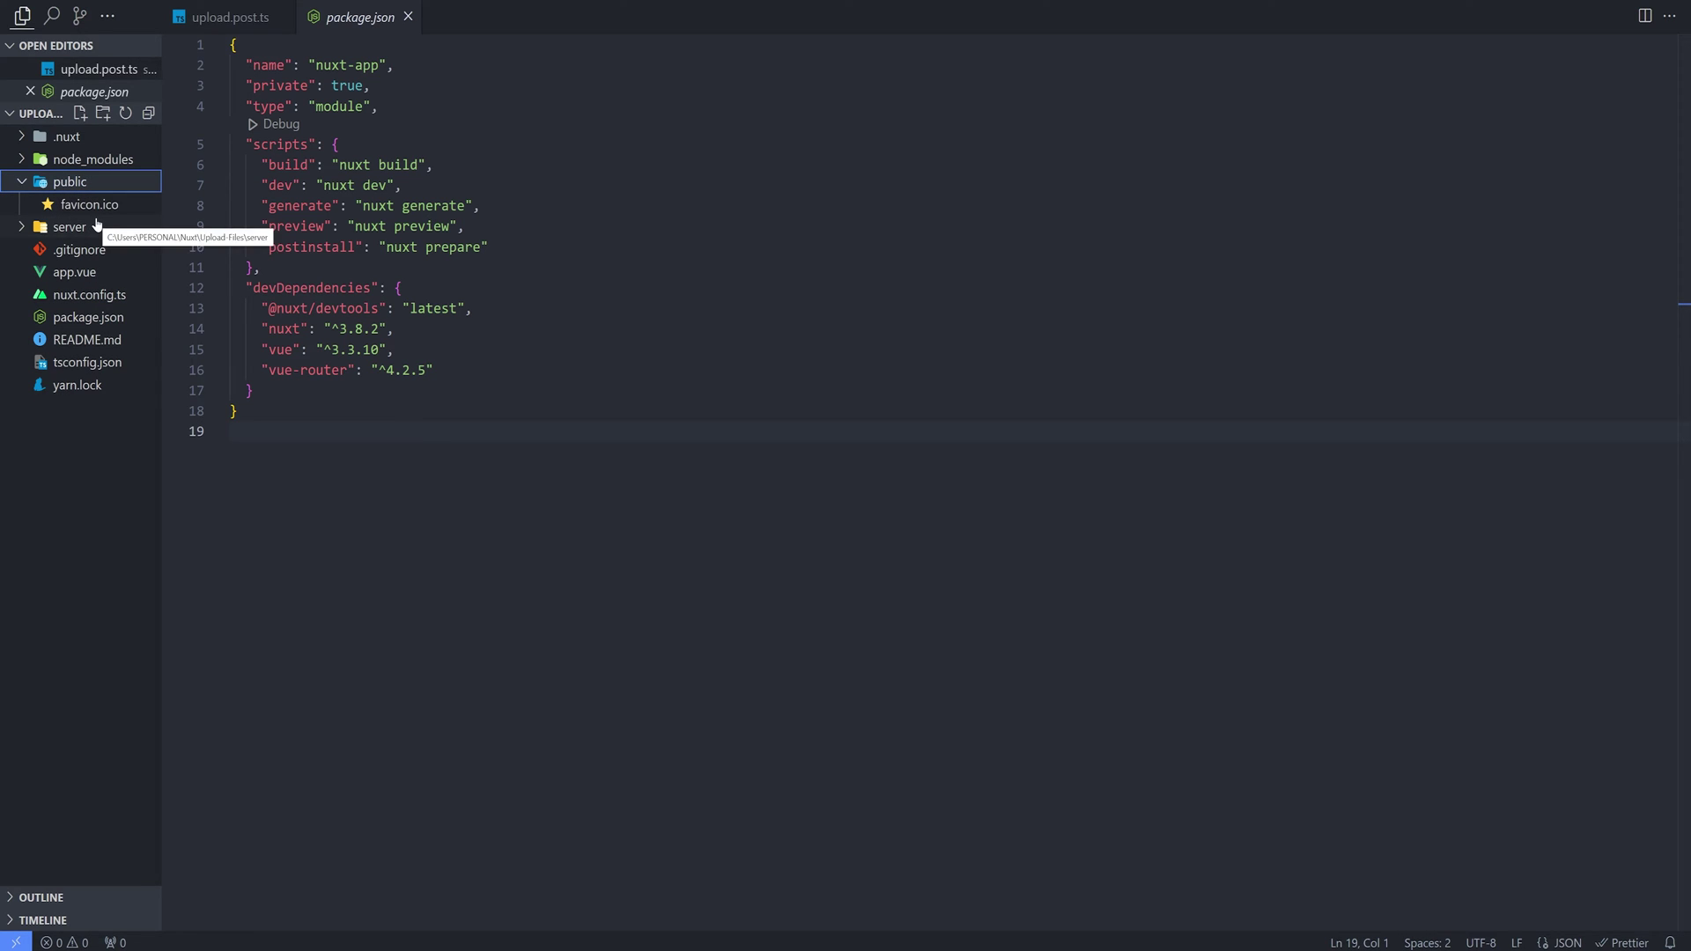
{"action": "left_click", "coordinate": [96, 227]}
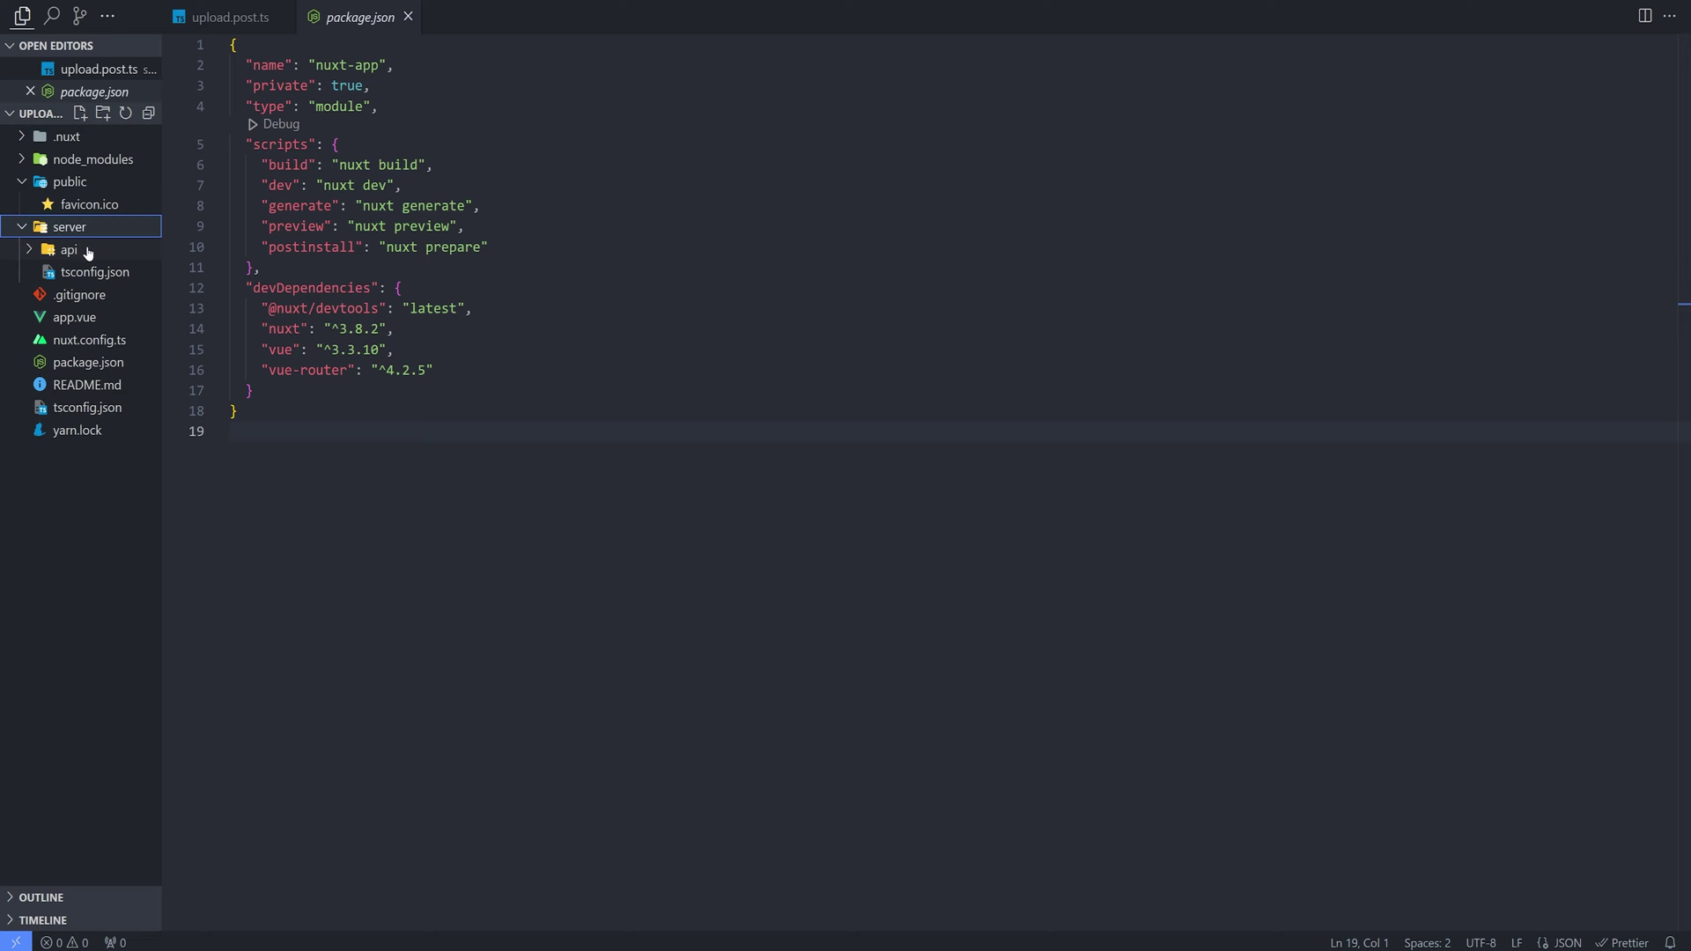
{"action": "left_click", "coordinate": [87, 253]}
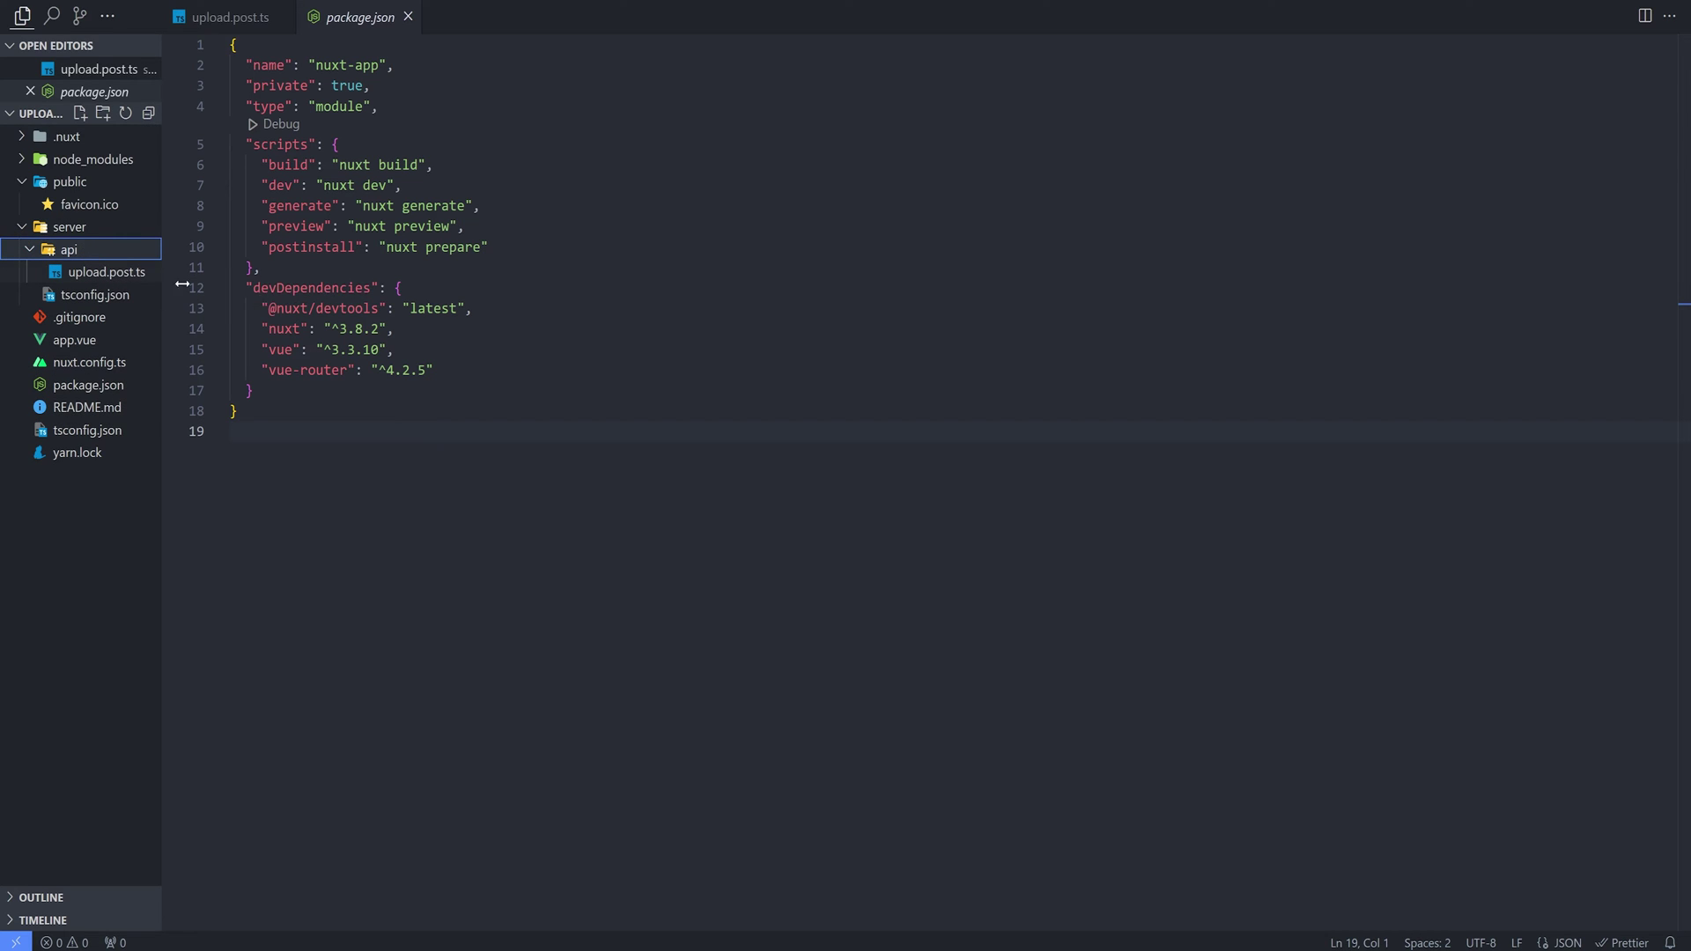
{"action": "left_click", "coordinate": [396, 328]}
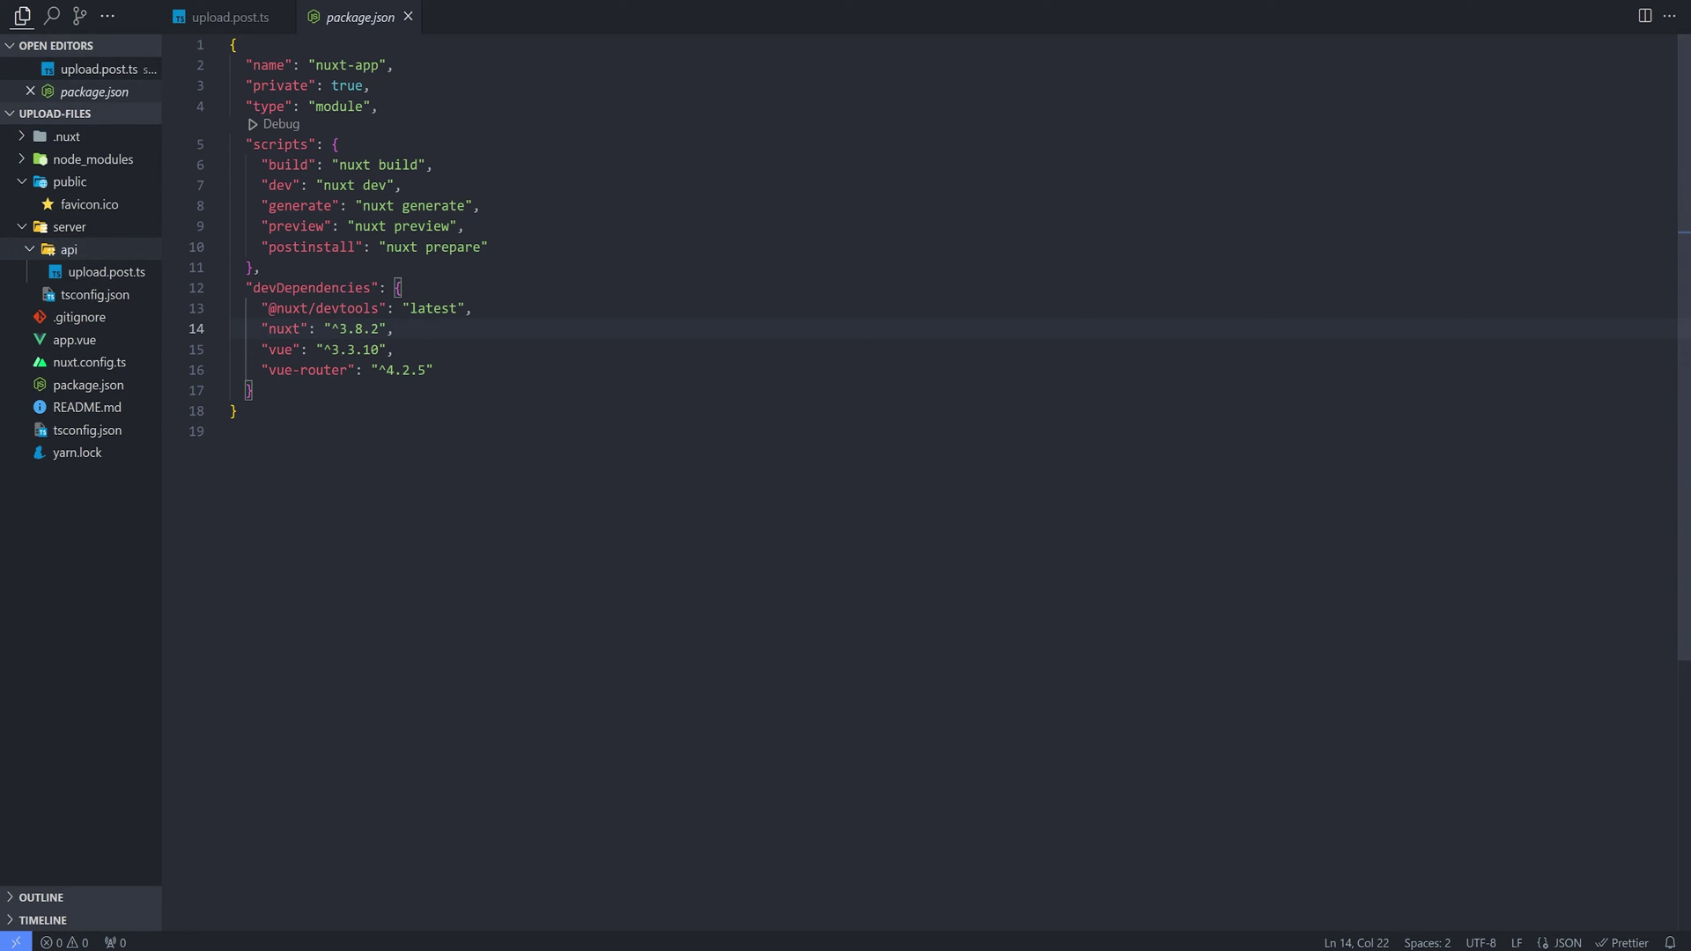
In Postman, set the upload request body to form-data with a File-type key.
{"action": "key", "text": "alt+Tab"}
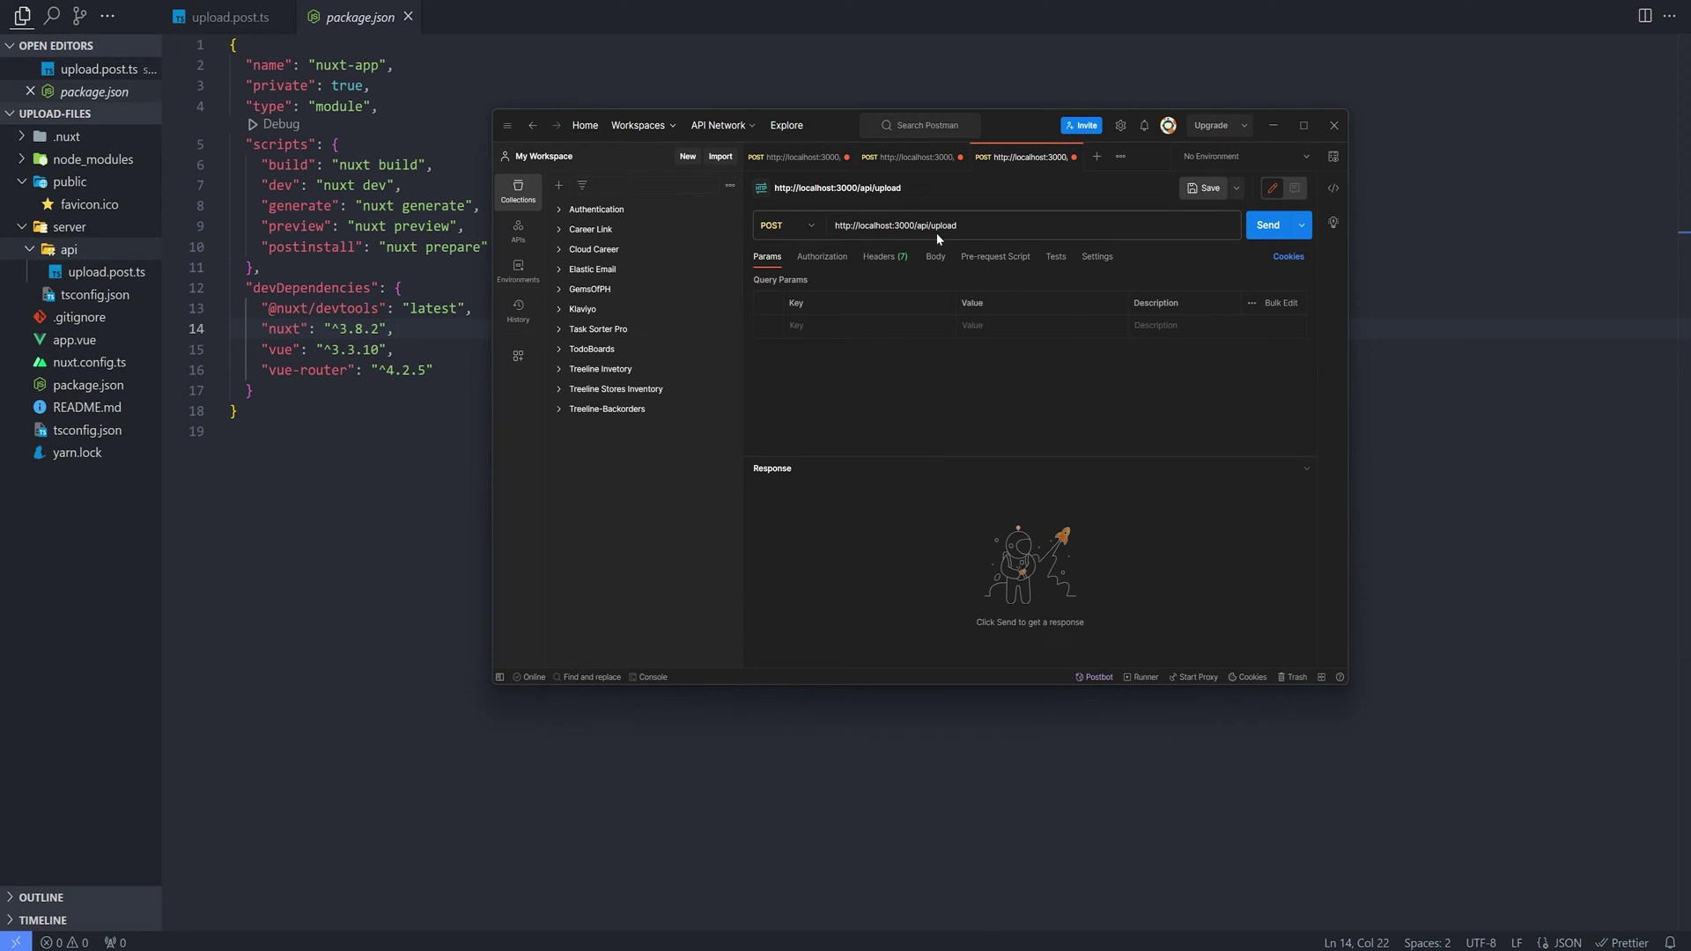
{"action": "left_click_drag", "start_coordinate": [958, 226], "coordinate": [832, 225]}
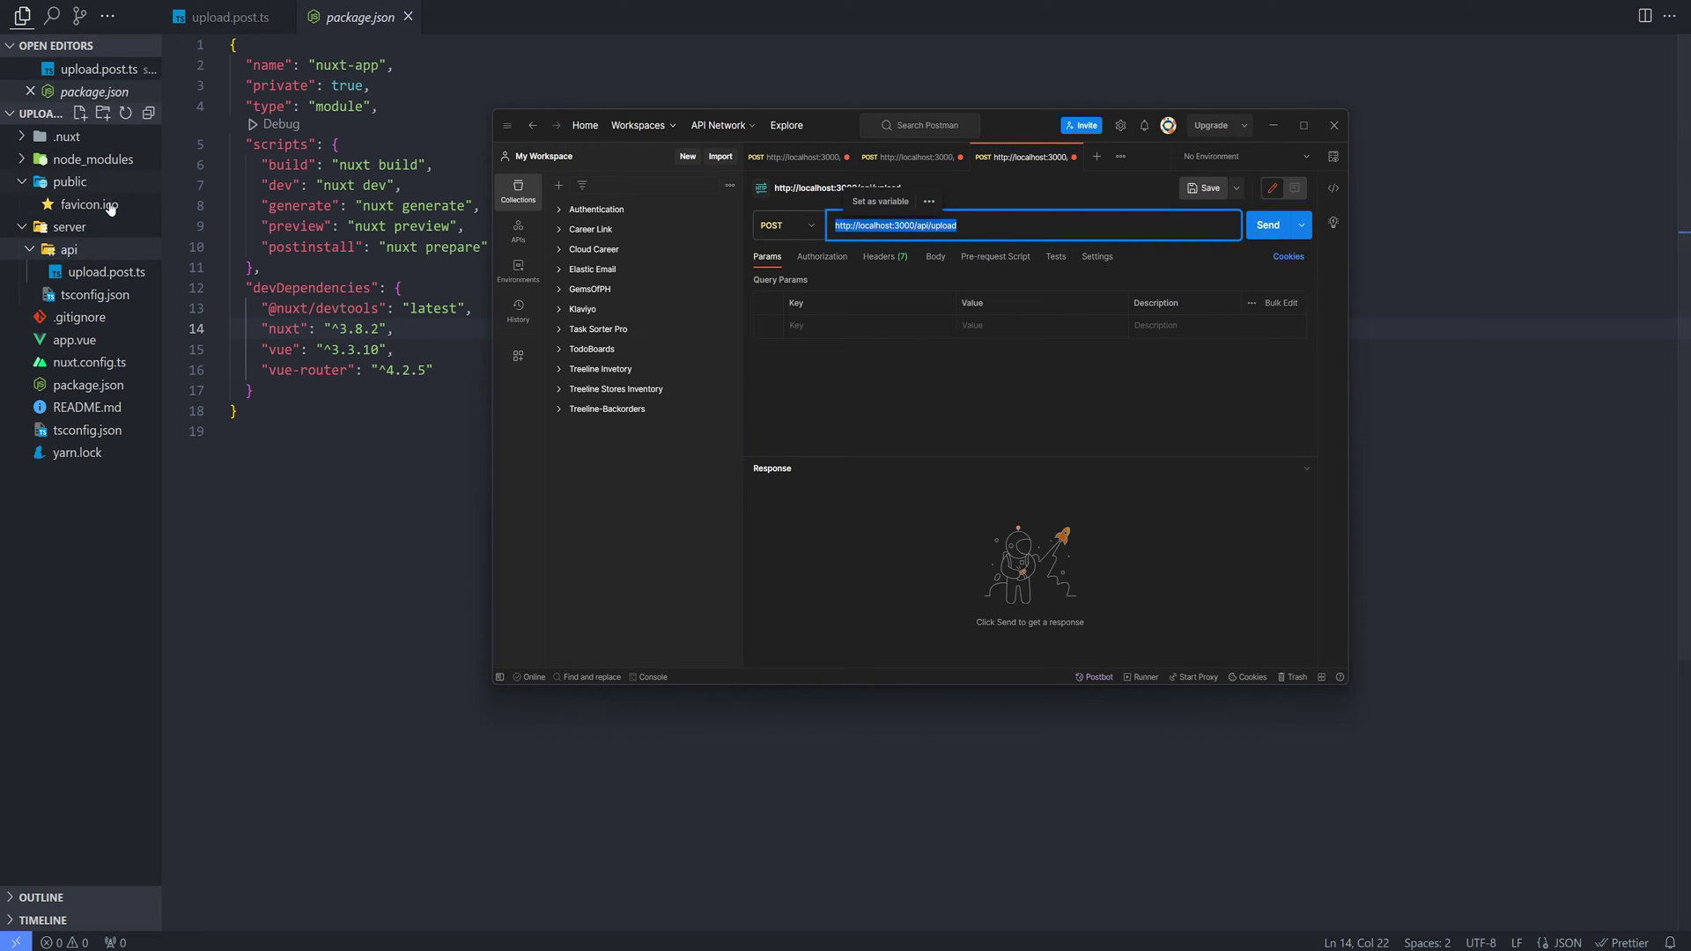
{"action": "left_click", "coordinate": [951, 268]}
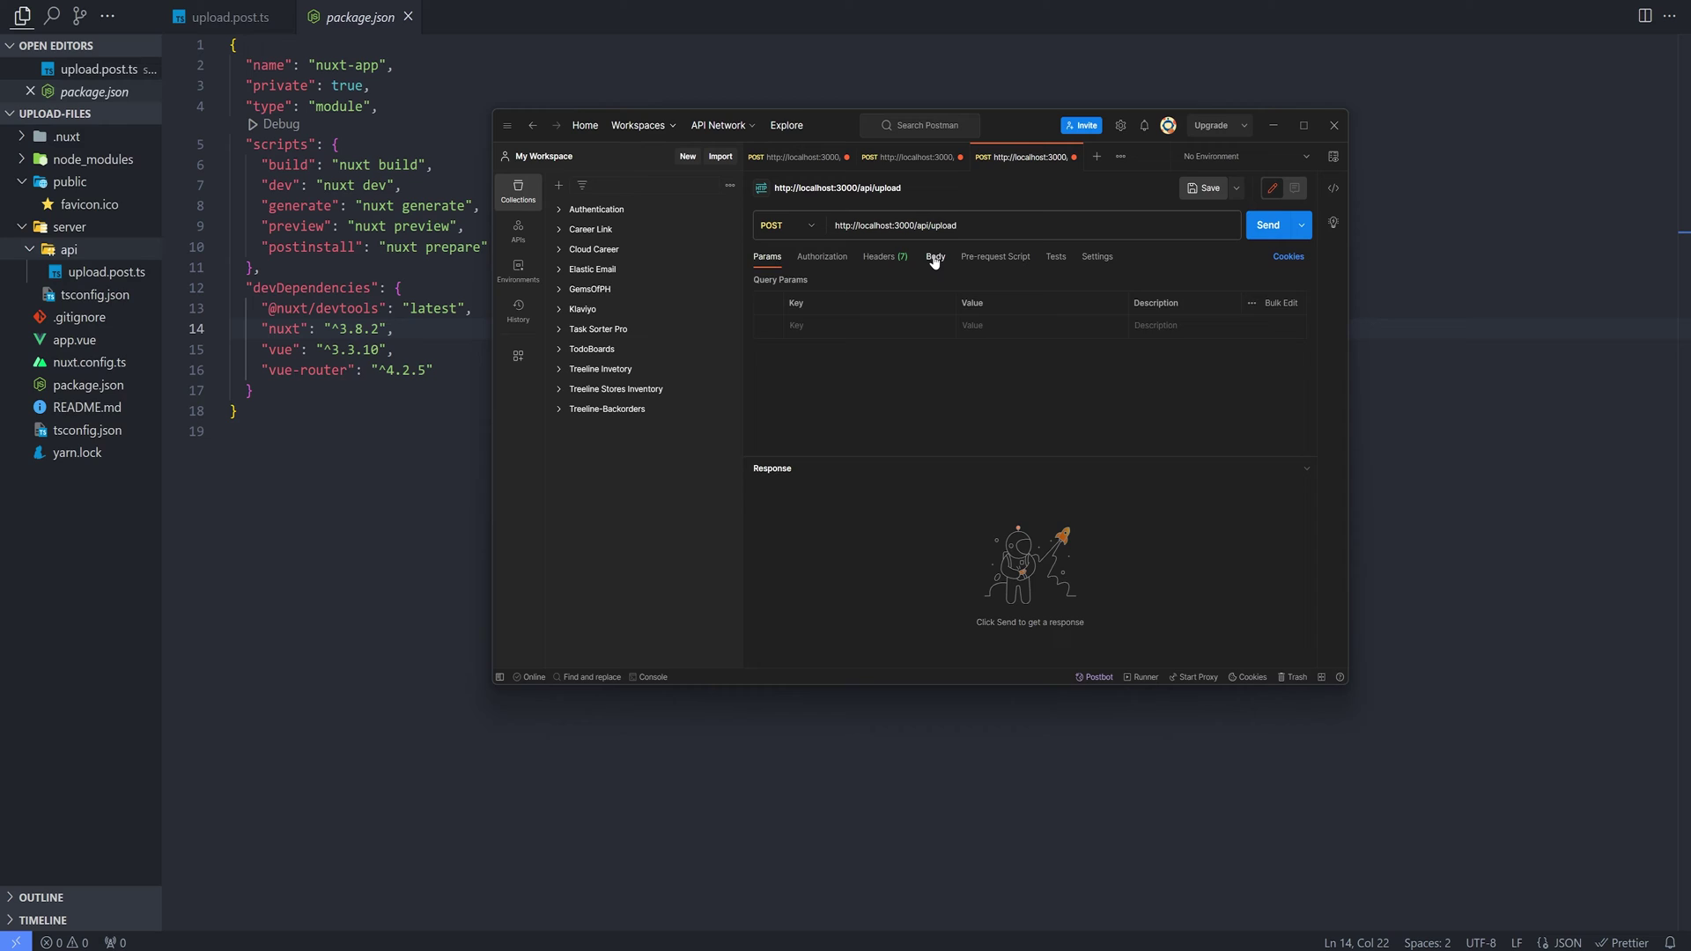
{"action": "left_click", "coordinate": [935, 258]}
{"action": "left_click", "coordinate": [811, 283]}
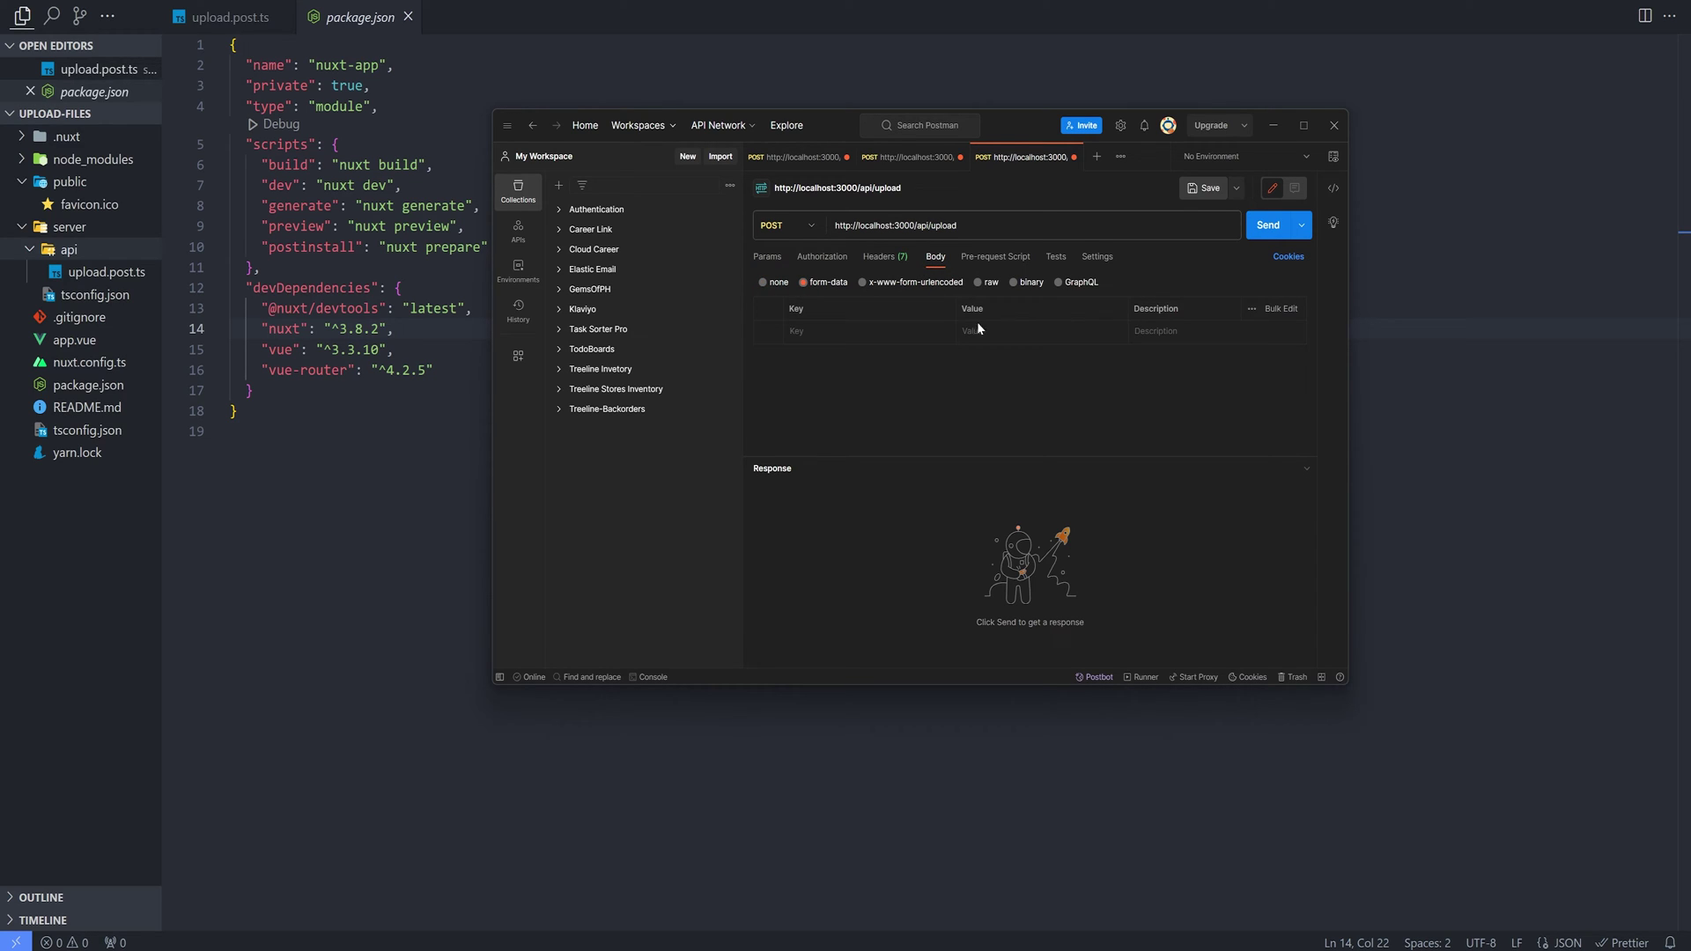
{"action": "left_click", "coordinate": [943, 333]}
{"action": "left_click", "coordinate": [939, 387]}
Attach three image files, send the request and review the returned file paths.
{"action": "left_click", "coordinate": [998, 332]}
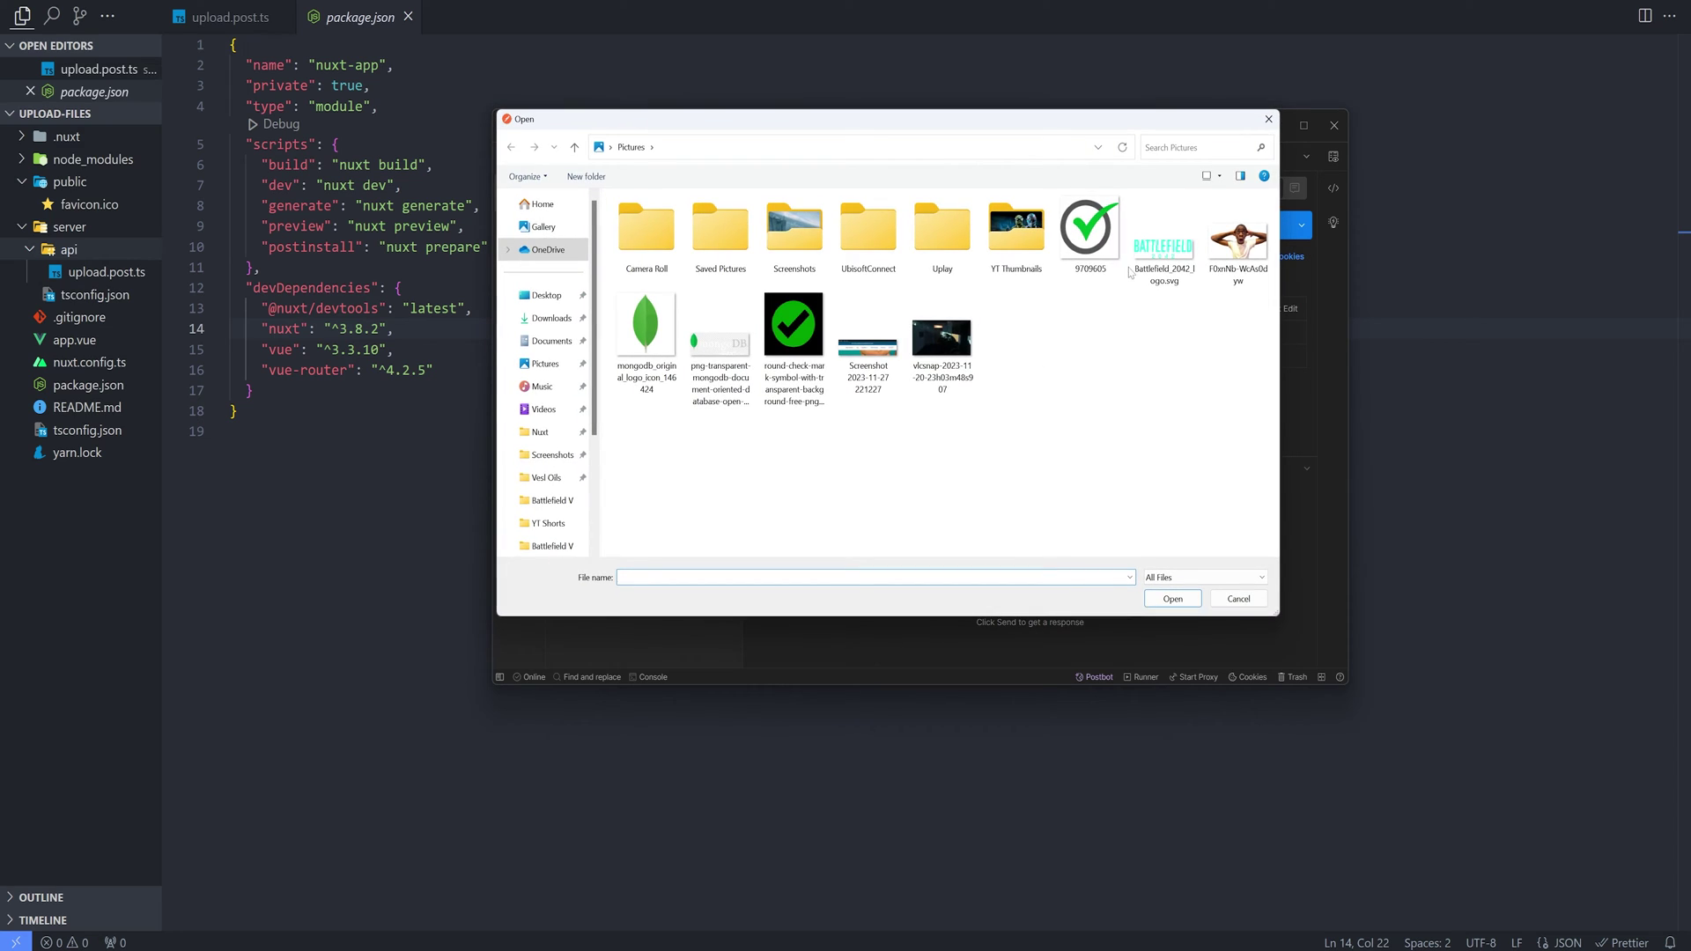
{"action": "left_click_drag", "start_coordinate": [1129, 270], "coordinate": [1246, 246]}
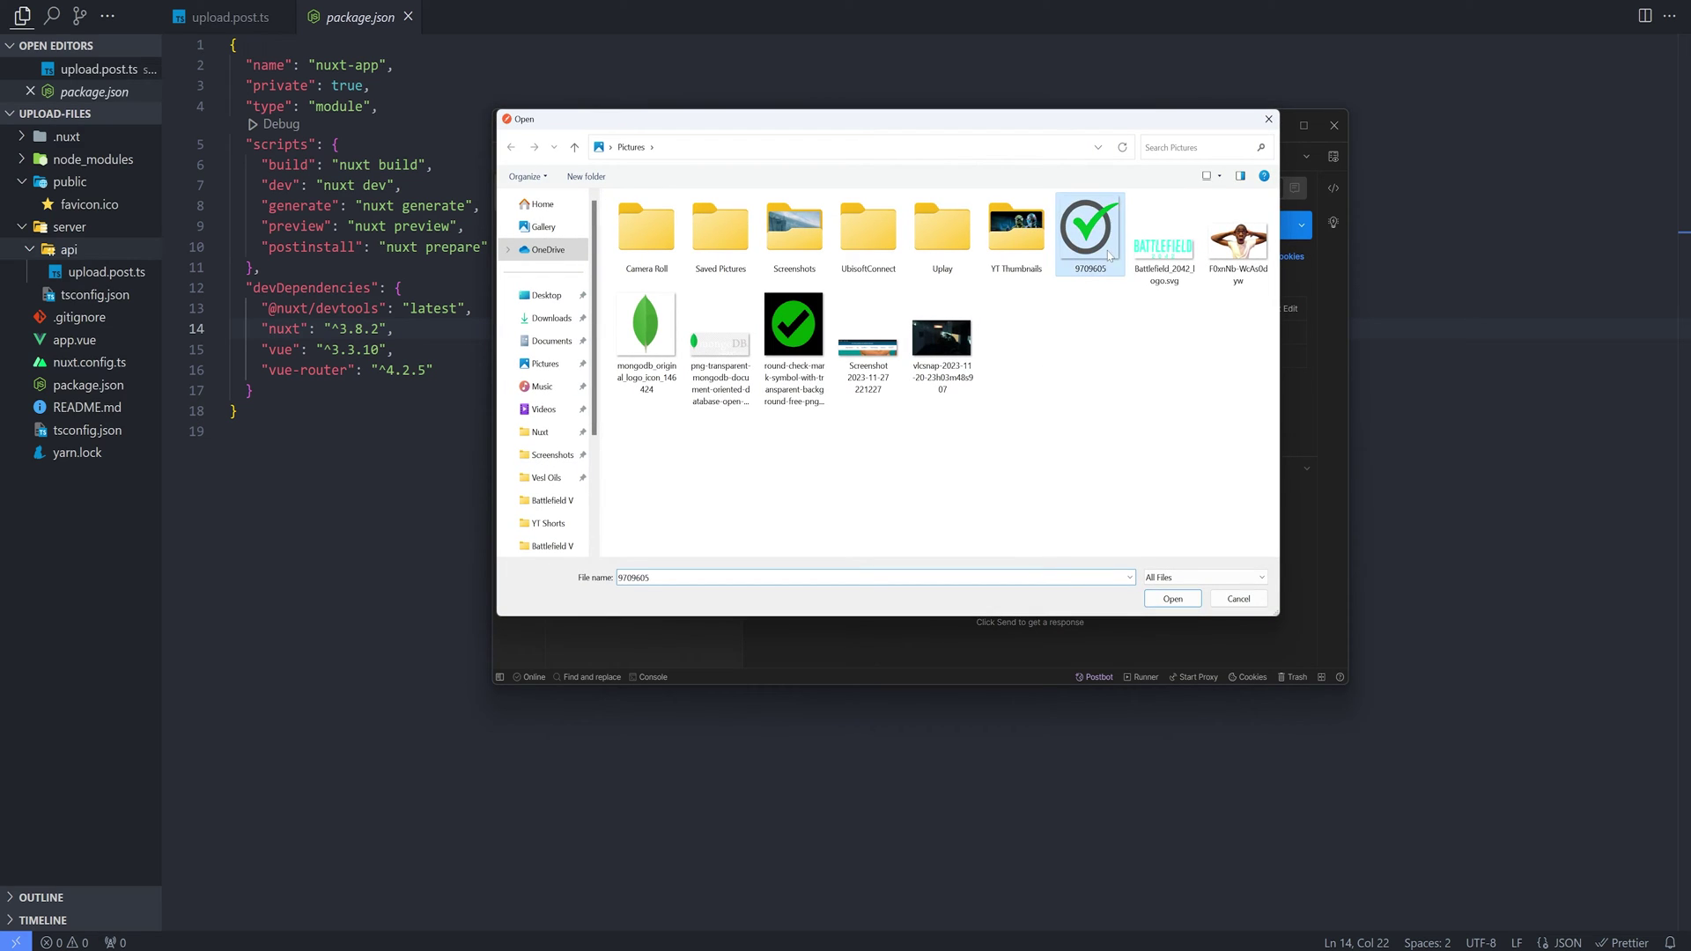
{"action": "left_click", "coordinate": [1172, 599]}
{"action": "left_click", "coordinate": [1263, 236]}
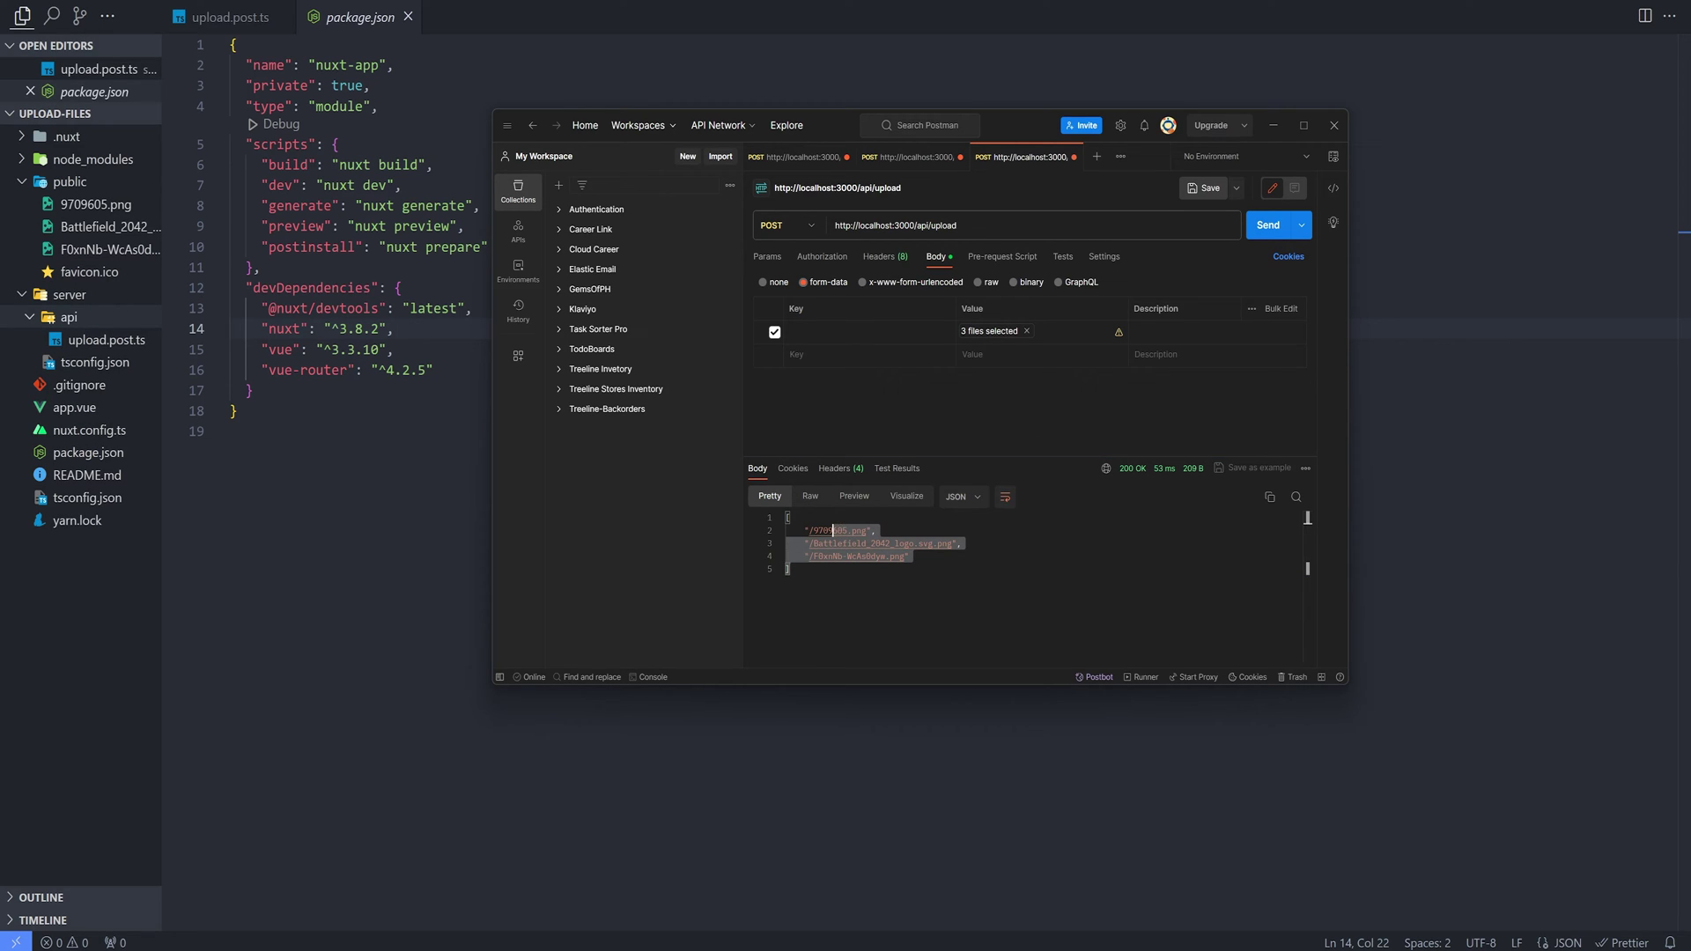
{"action": "left_click_drag", "start_coordinate": [909, 556], "coordinate": [787, 517]}
{"action": "left_click", "coordinate": [793, 569]}
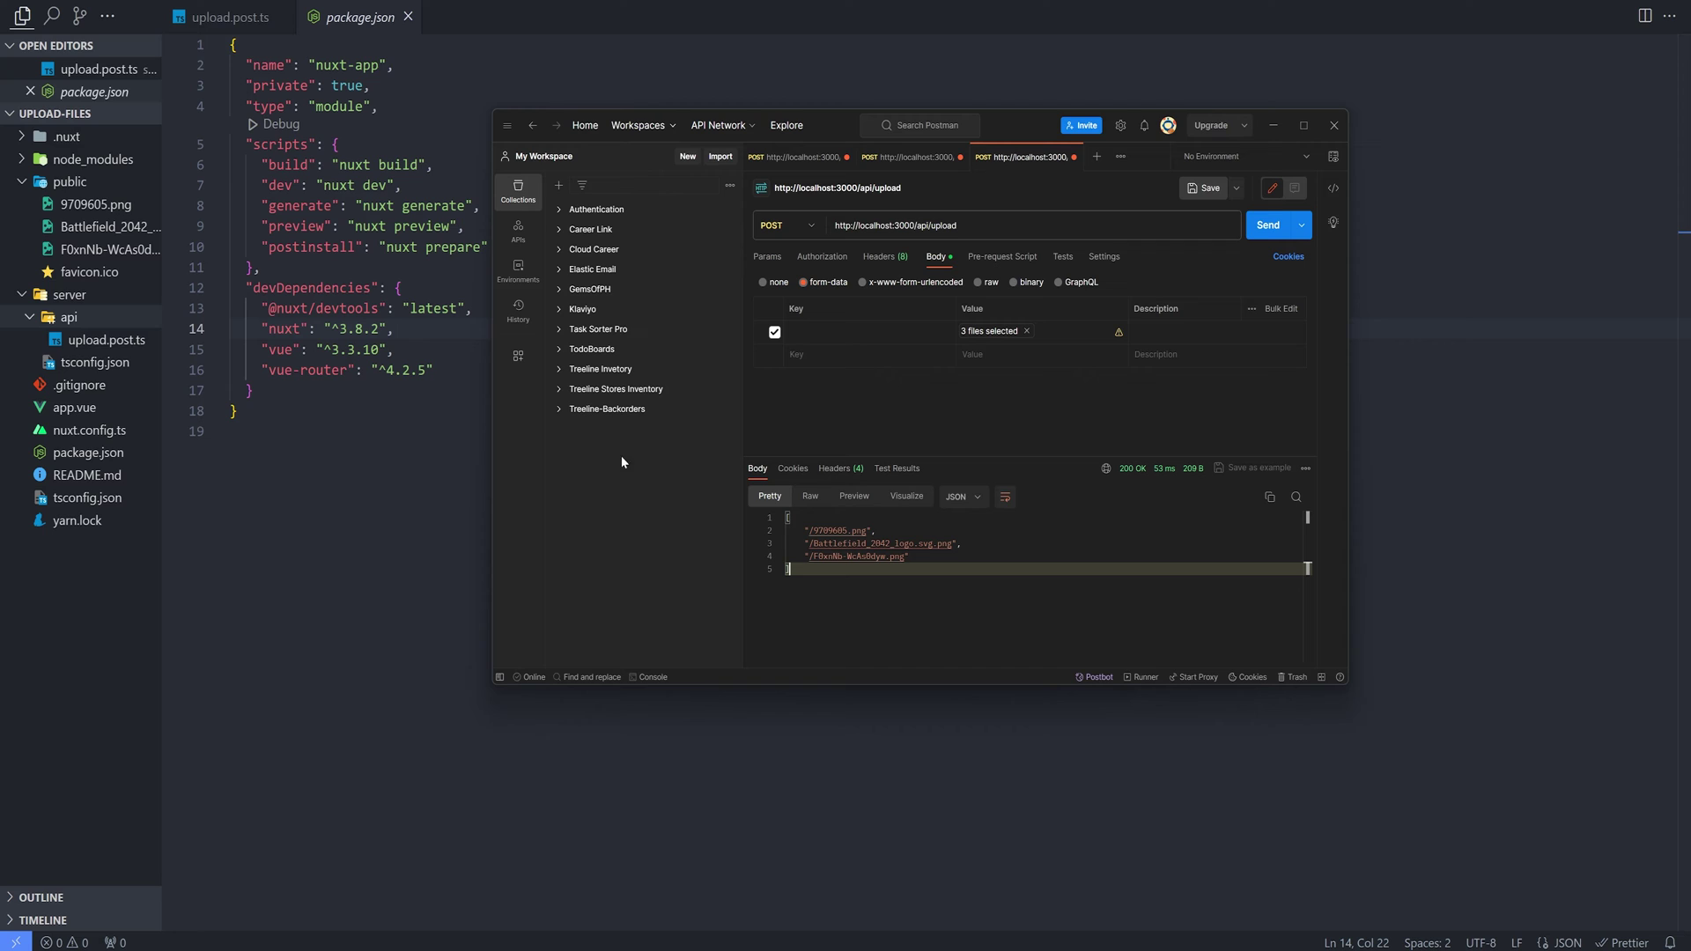
{"action": "left_click", "coordinate": [450, 456]}
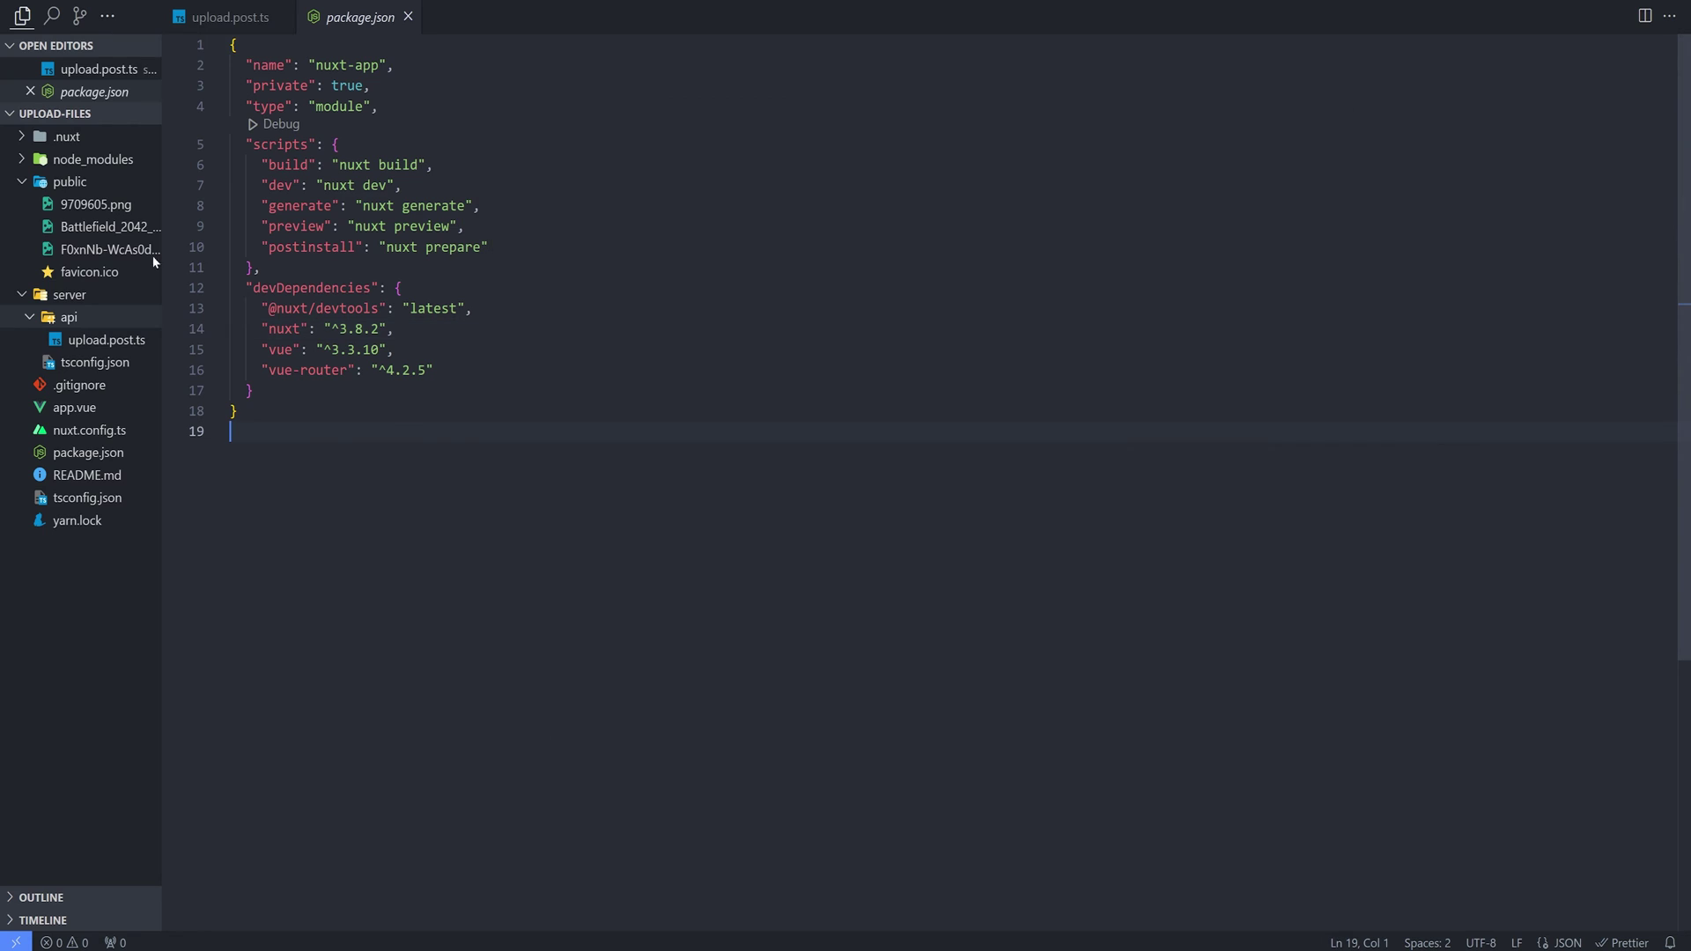
Preview the uploaded 9709605.png and Battlefield_2042_logo.svg.png from the public folder.
{"action": "left_click", "coordinate": [101, 205]}
{"action": "left_click", "coordinate": [101, 227]}
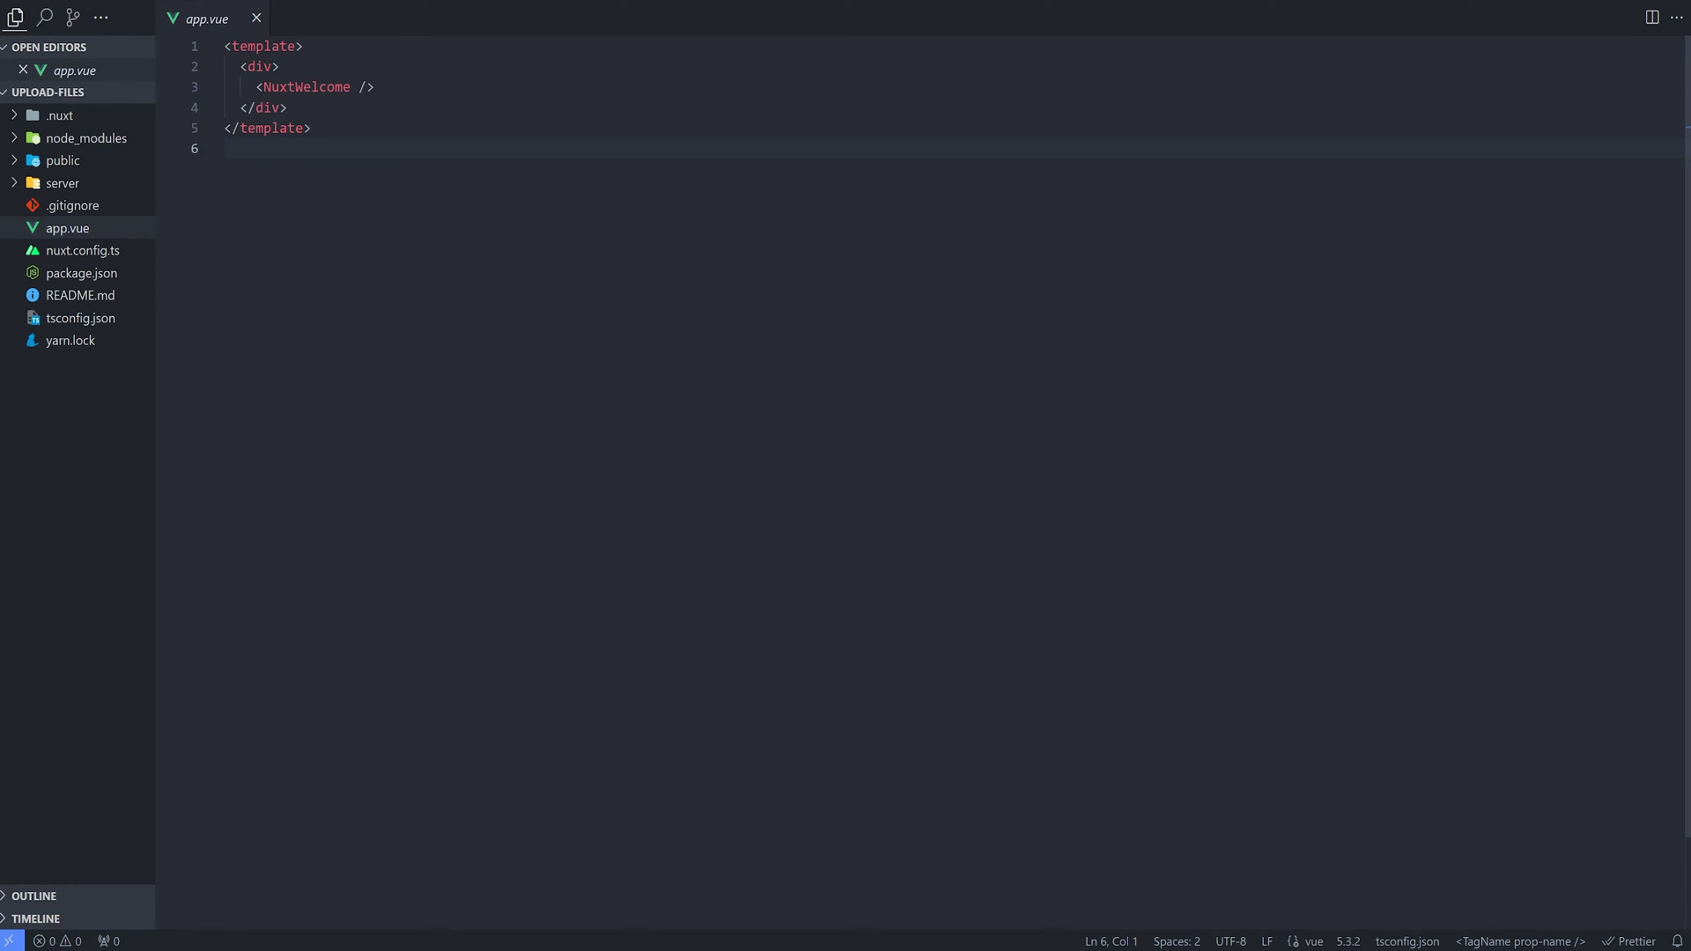
Create an api folder under server and start a new file inside it.
{"action": "right_click", "coordinate": [90, 181]}
{"action": "left_click", "coordinate": [148, 228]}
{"action": "type", "text": "a"}
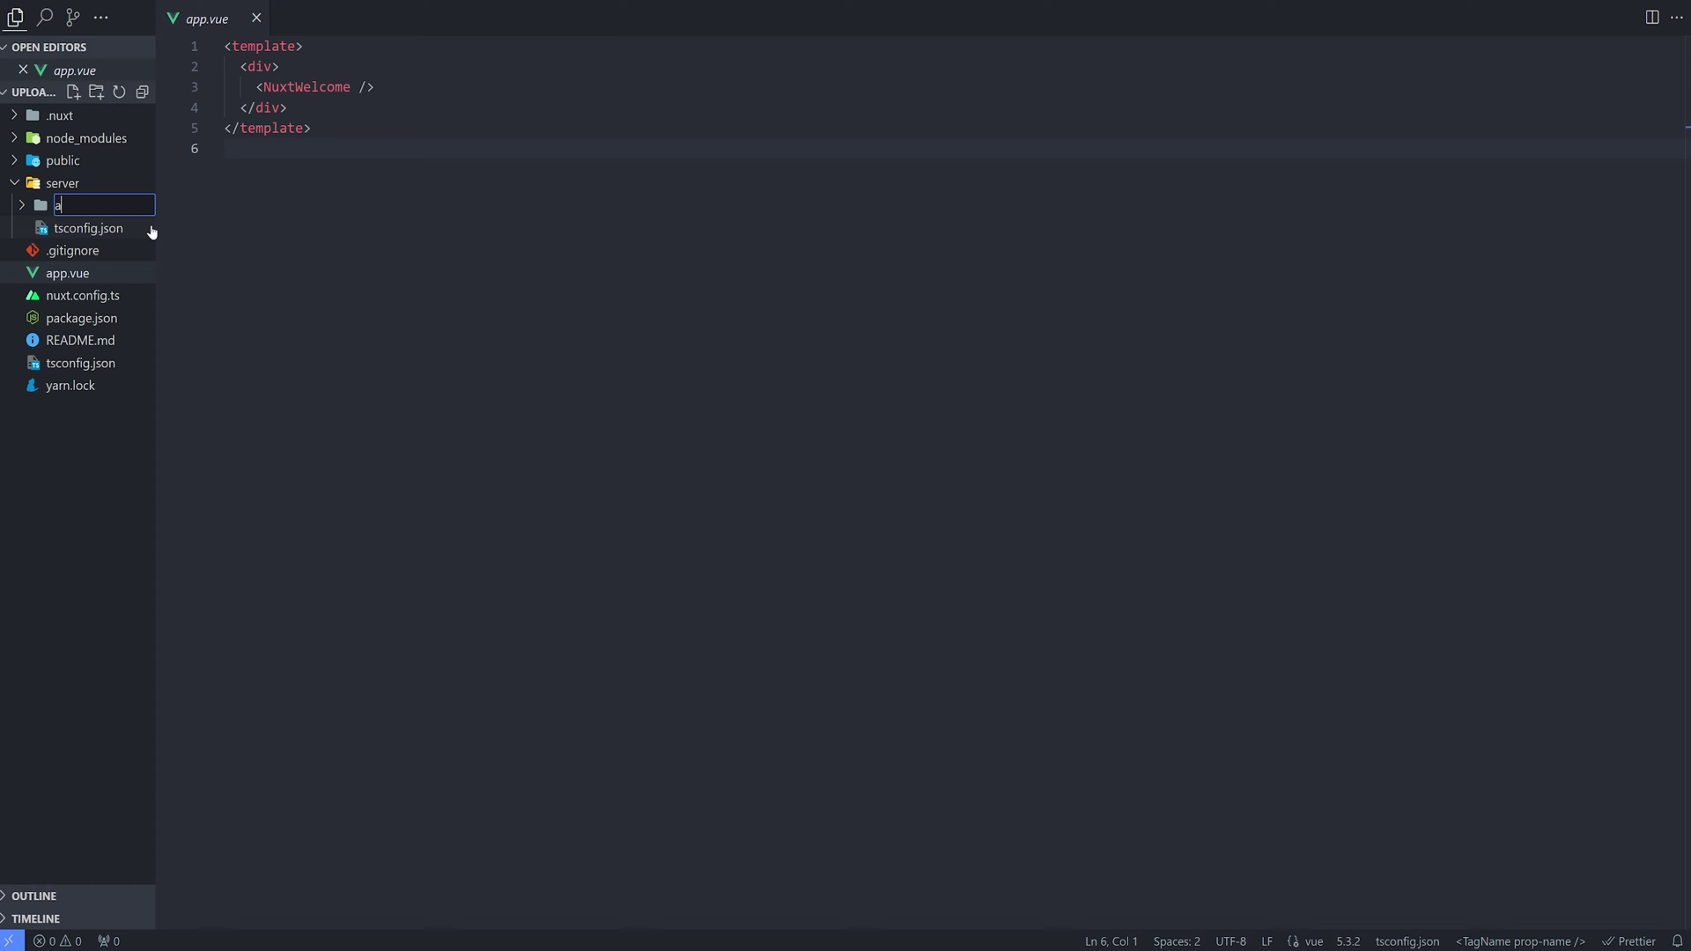
{"action": "type", "text": "pi"}
{"action": "key", "text": "Return"}
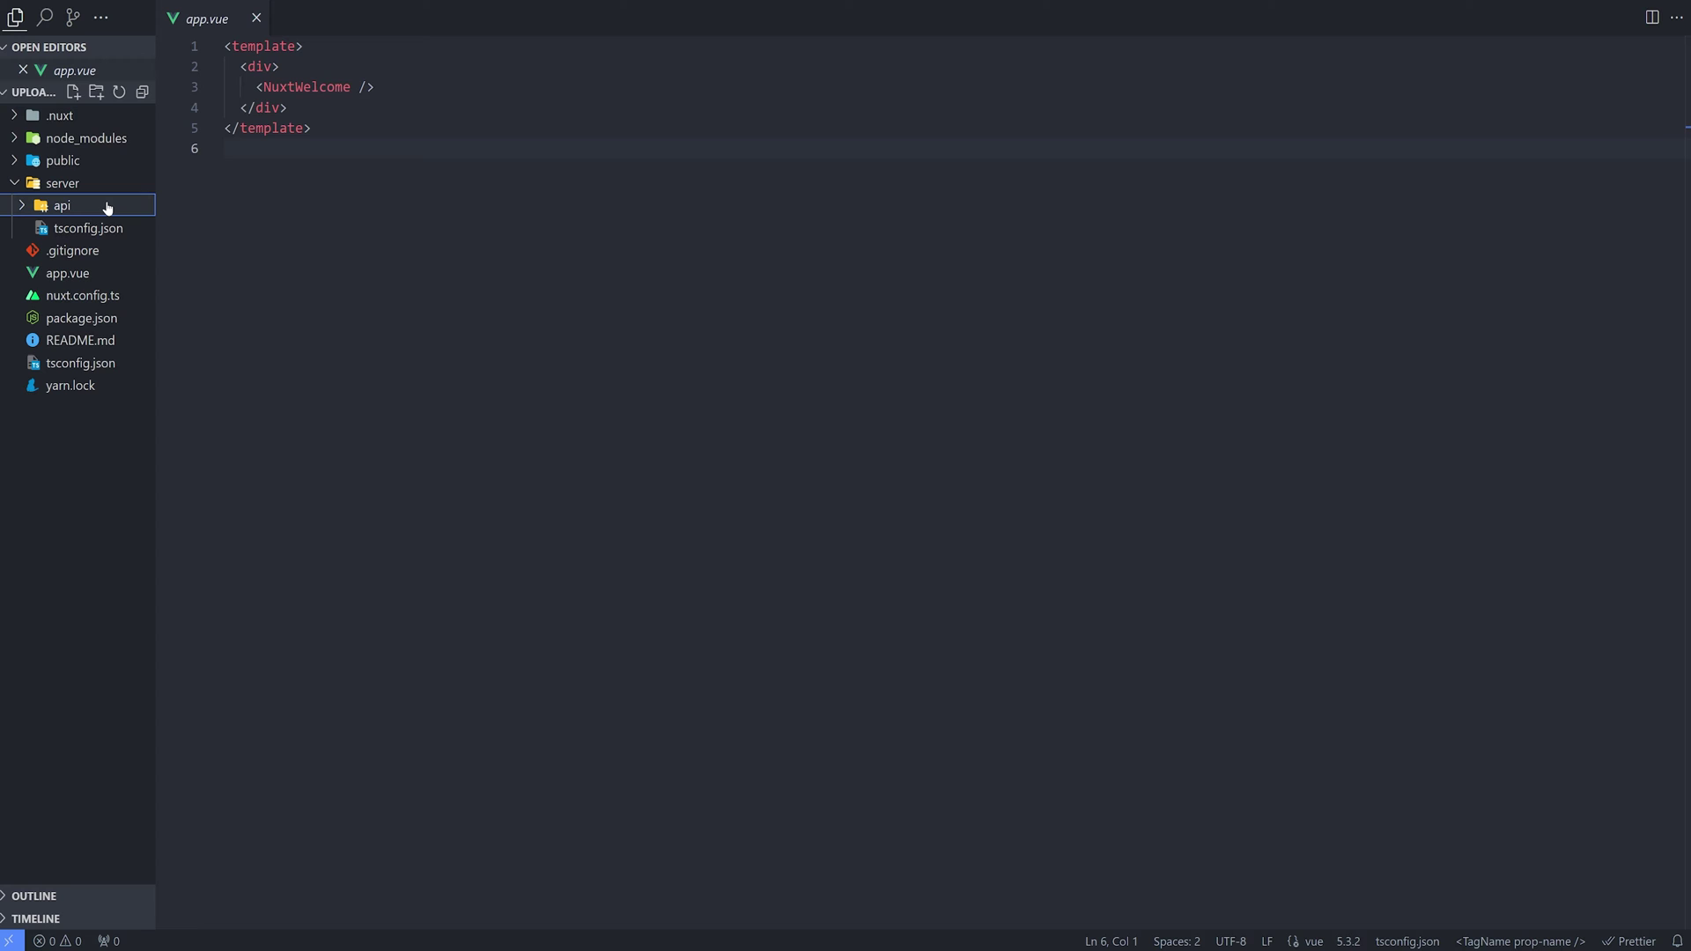
{"action": "right_click", "coordinate": [107, 208]}
{"action": "left_click", "coordinate": [158, 225]}
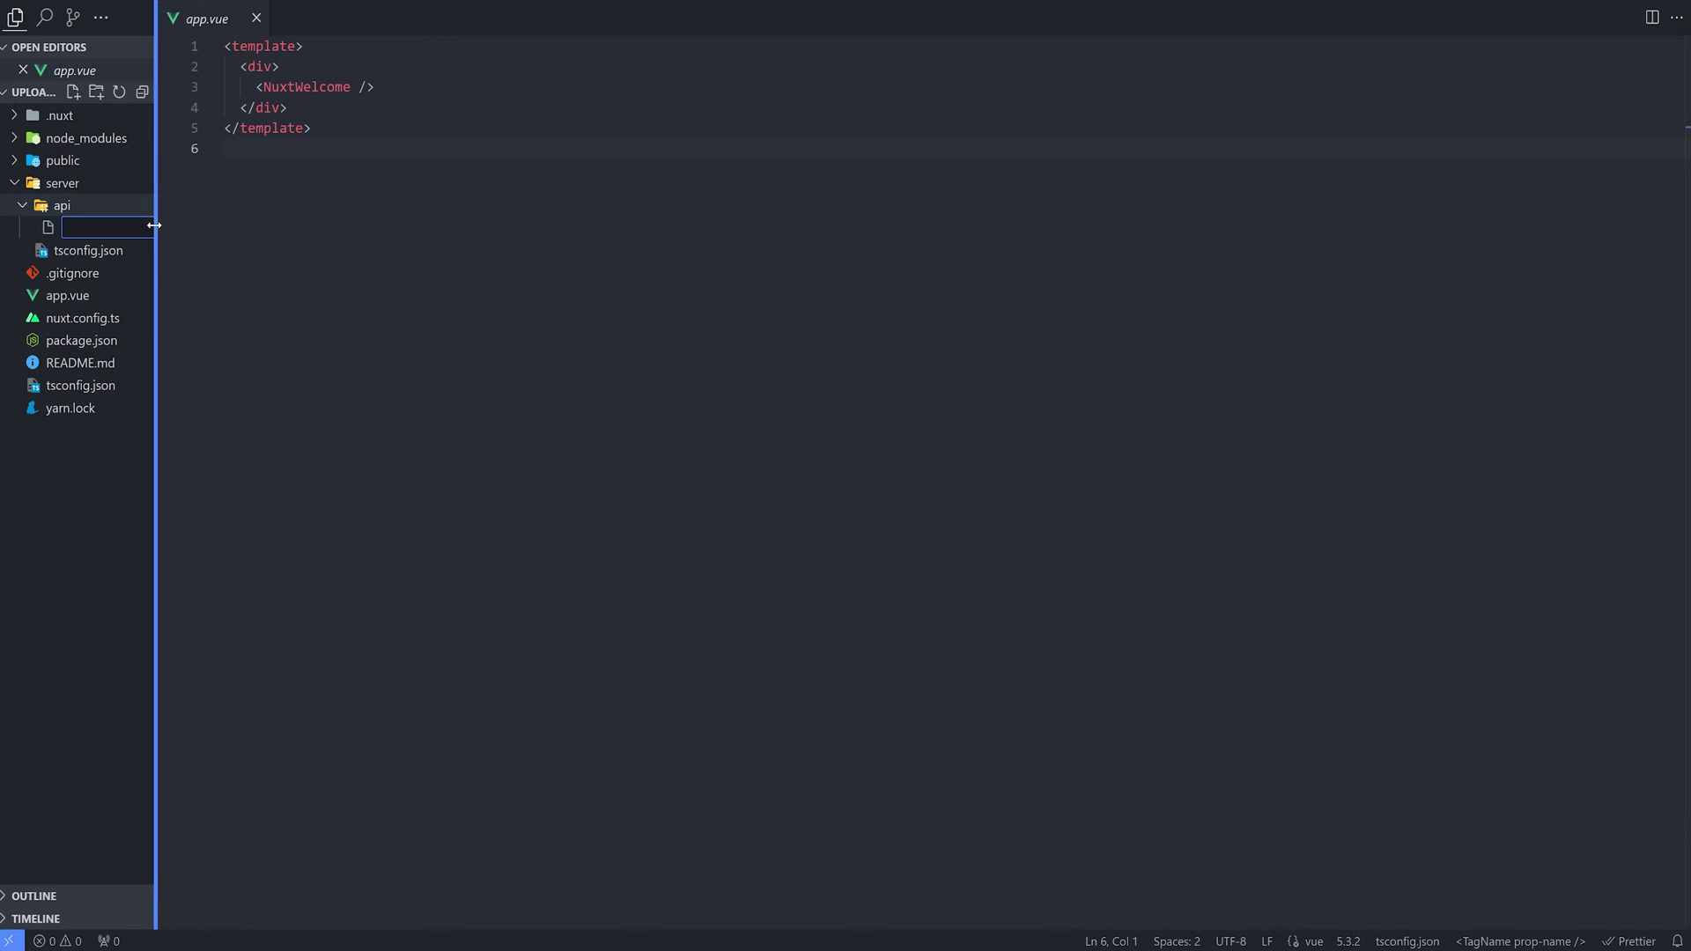
{"action": "type", "text": "upload.post"}
{"action": "type", "text": ".ts"}
Name the file upload.post.ts and insert the nuxt-event-handler snippet without its try/catch.
{"action": "key", "text": "Return"}
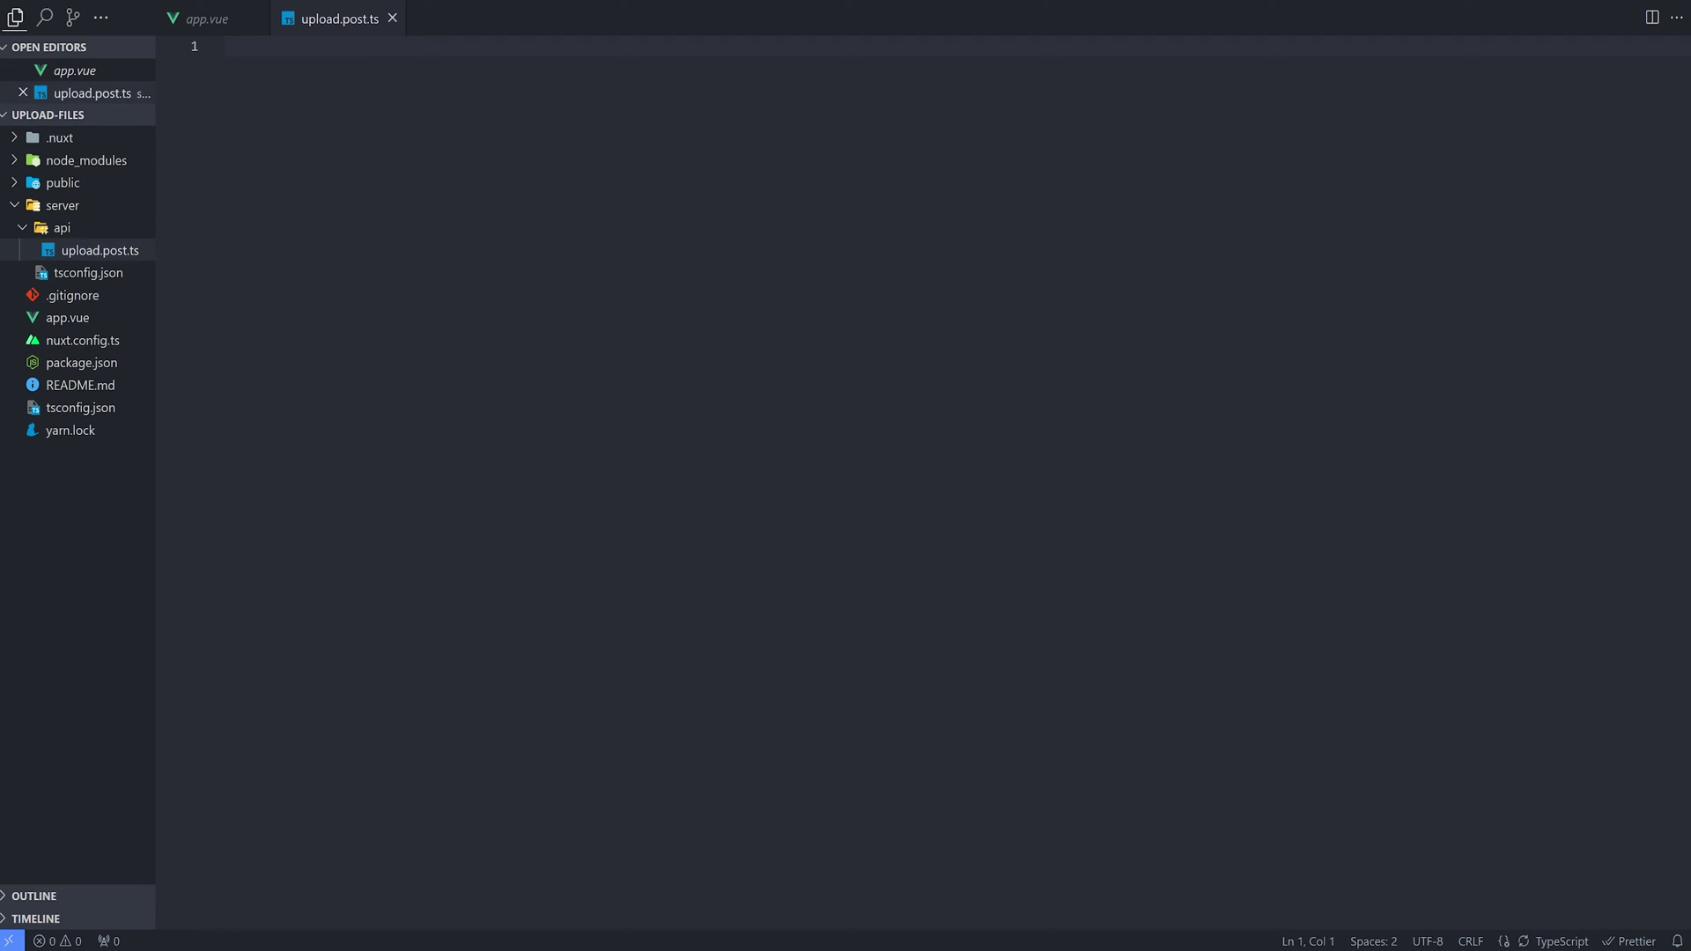
{"action": "type", "text": "nuxt"}
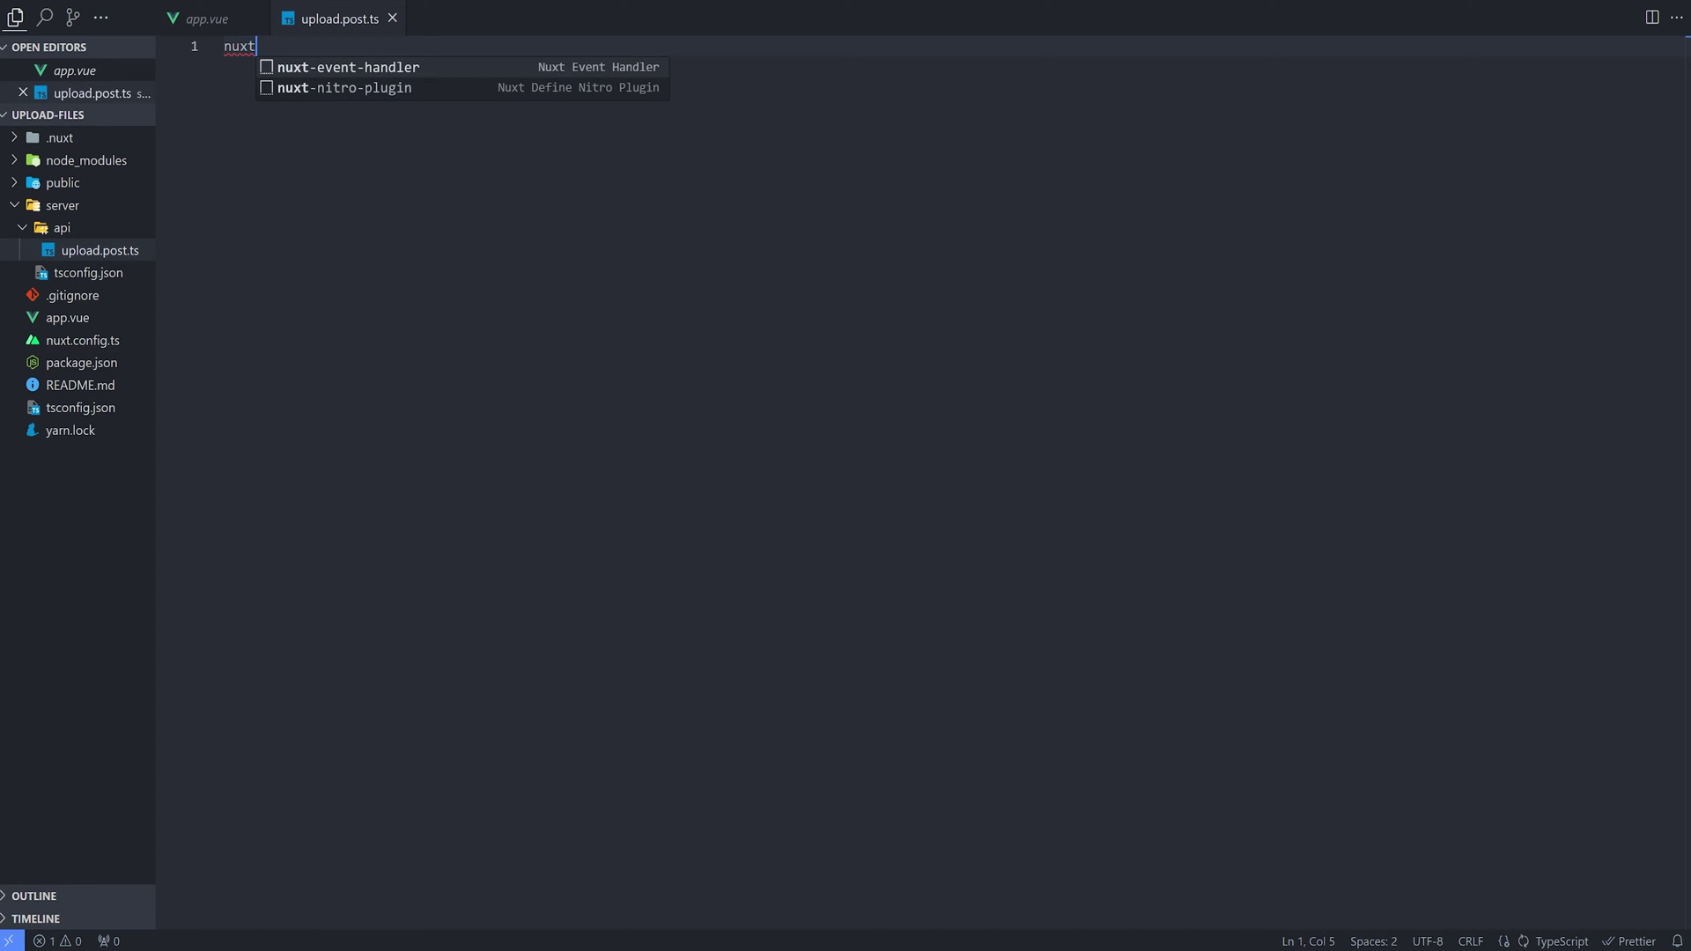
{"action": "key", "text": "Return"}
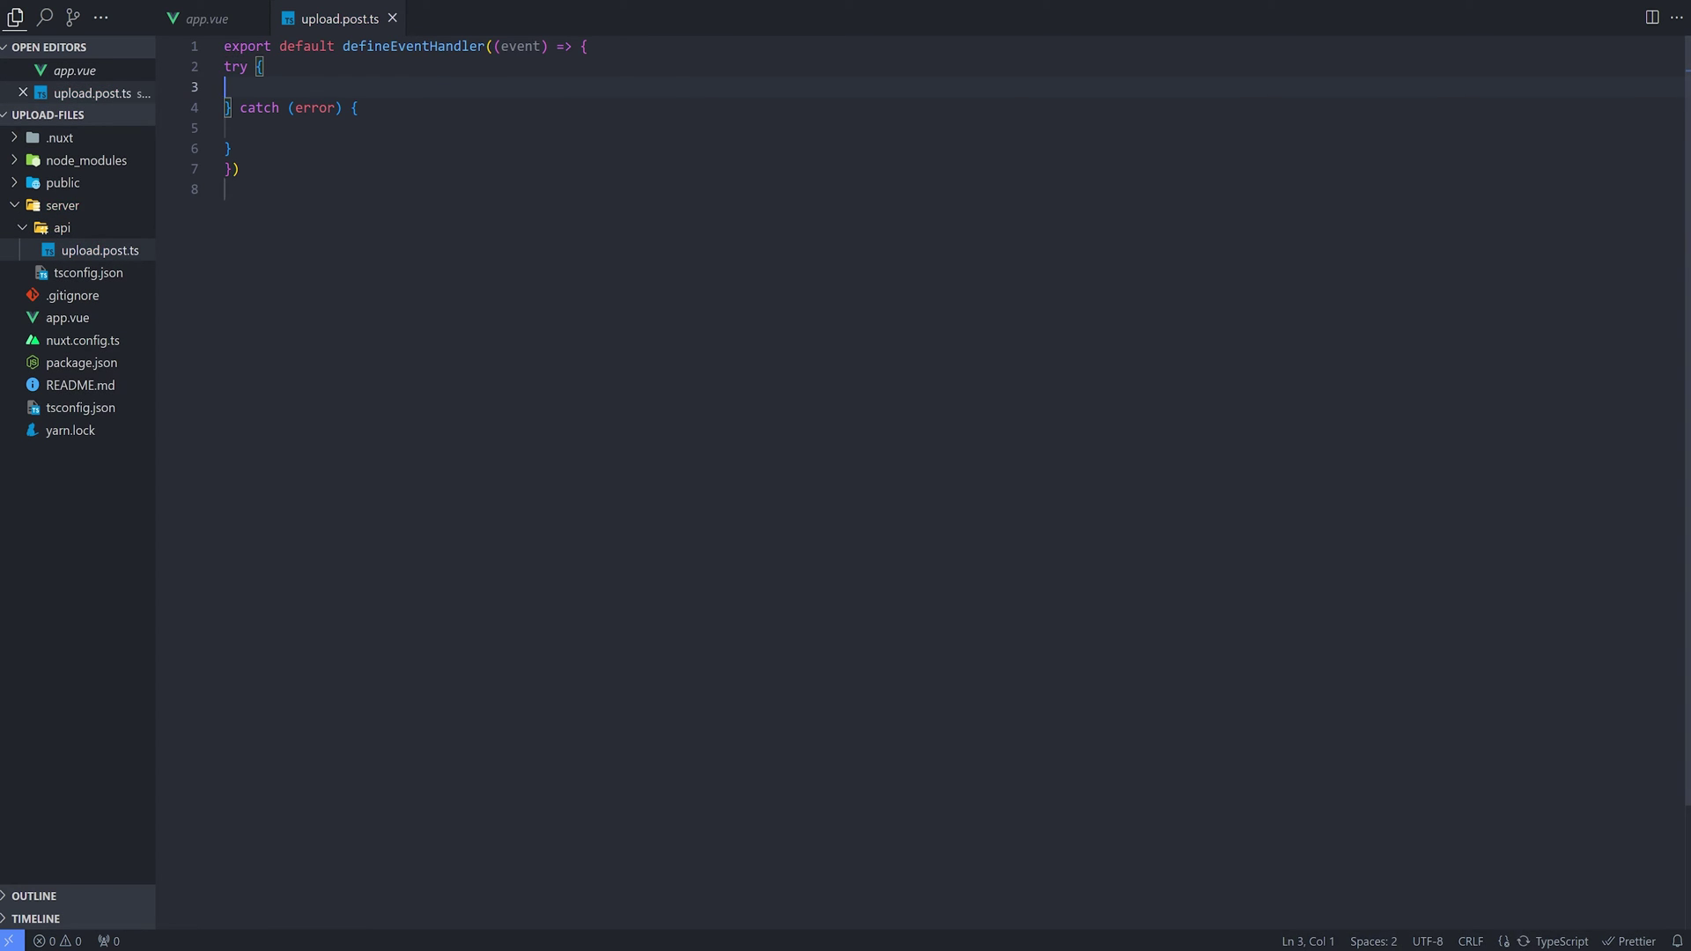
{"action": "left_click_drag", "start_coordinate": [246, 149], "coordinate": [215, 61]}
{"action": "key", "text": "BackSpace"}
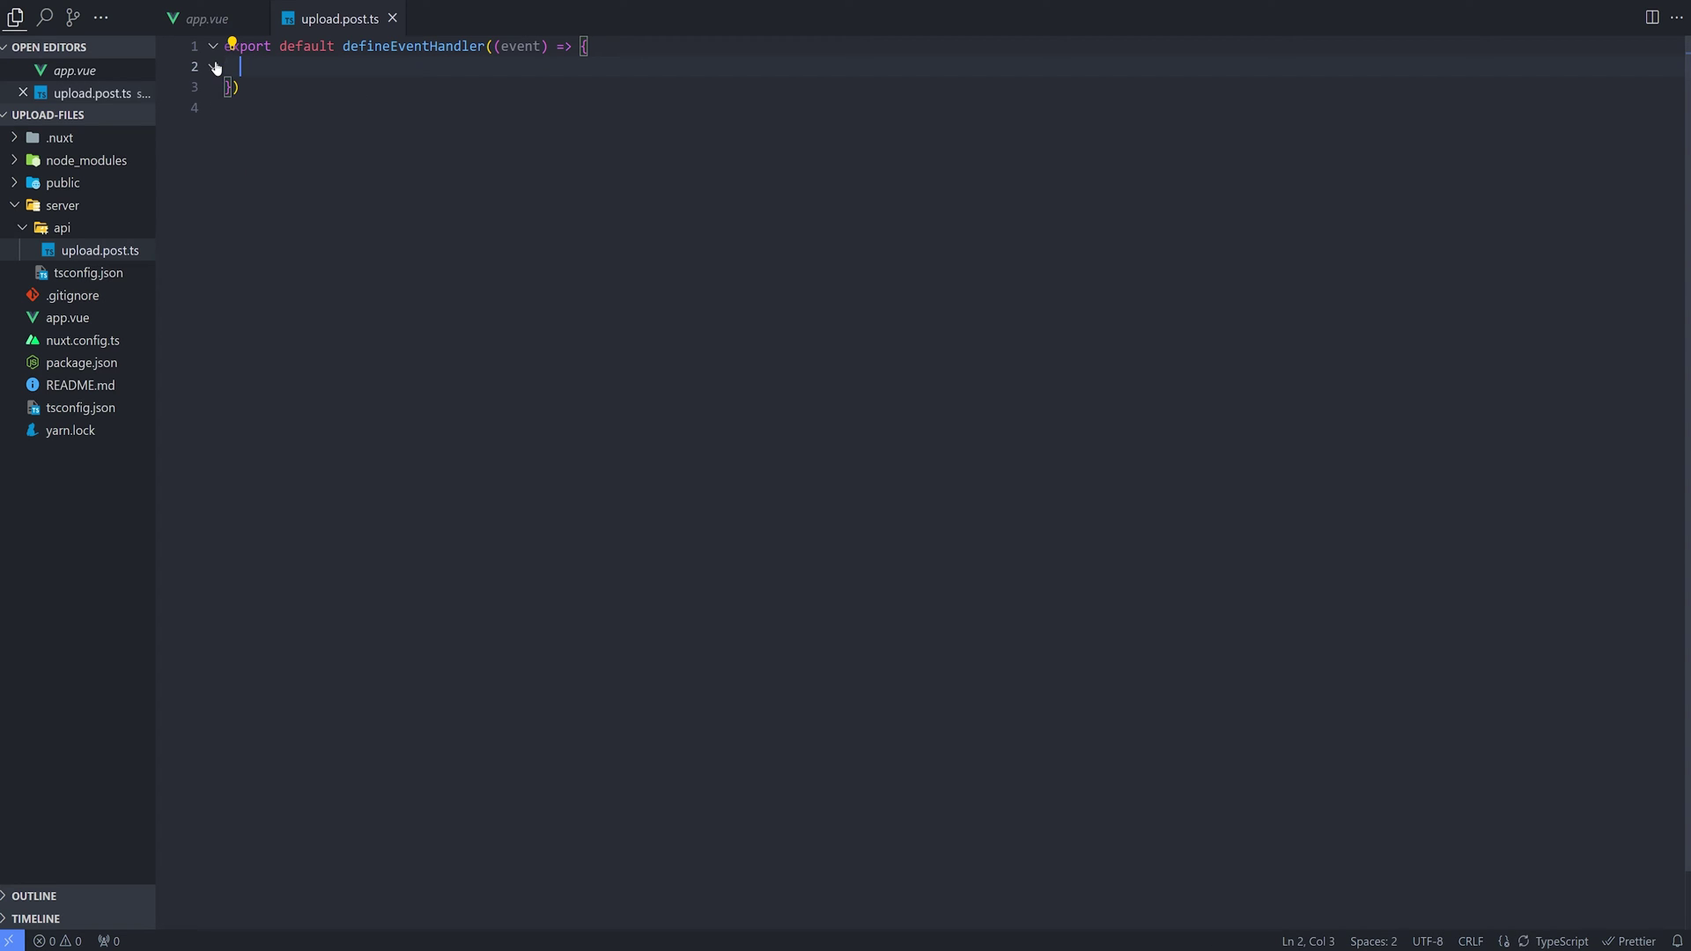
{"action": "type", "text": "const files = "}
{"action": "type", "text": "await read"}
Add const files = await readMultipartFormData(event), make the handler async, and save.
{"action": "key", "text": "Down"}
{"action": "key", "text": "Down"}
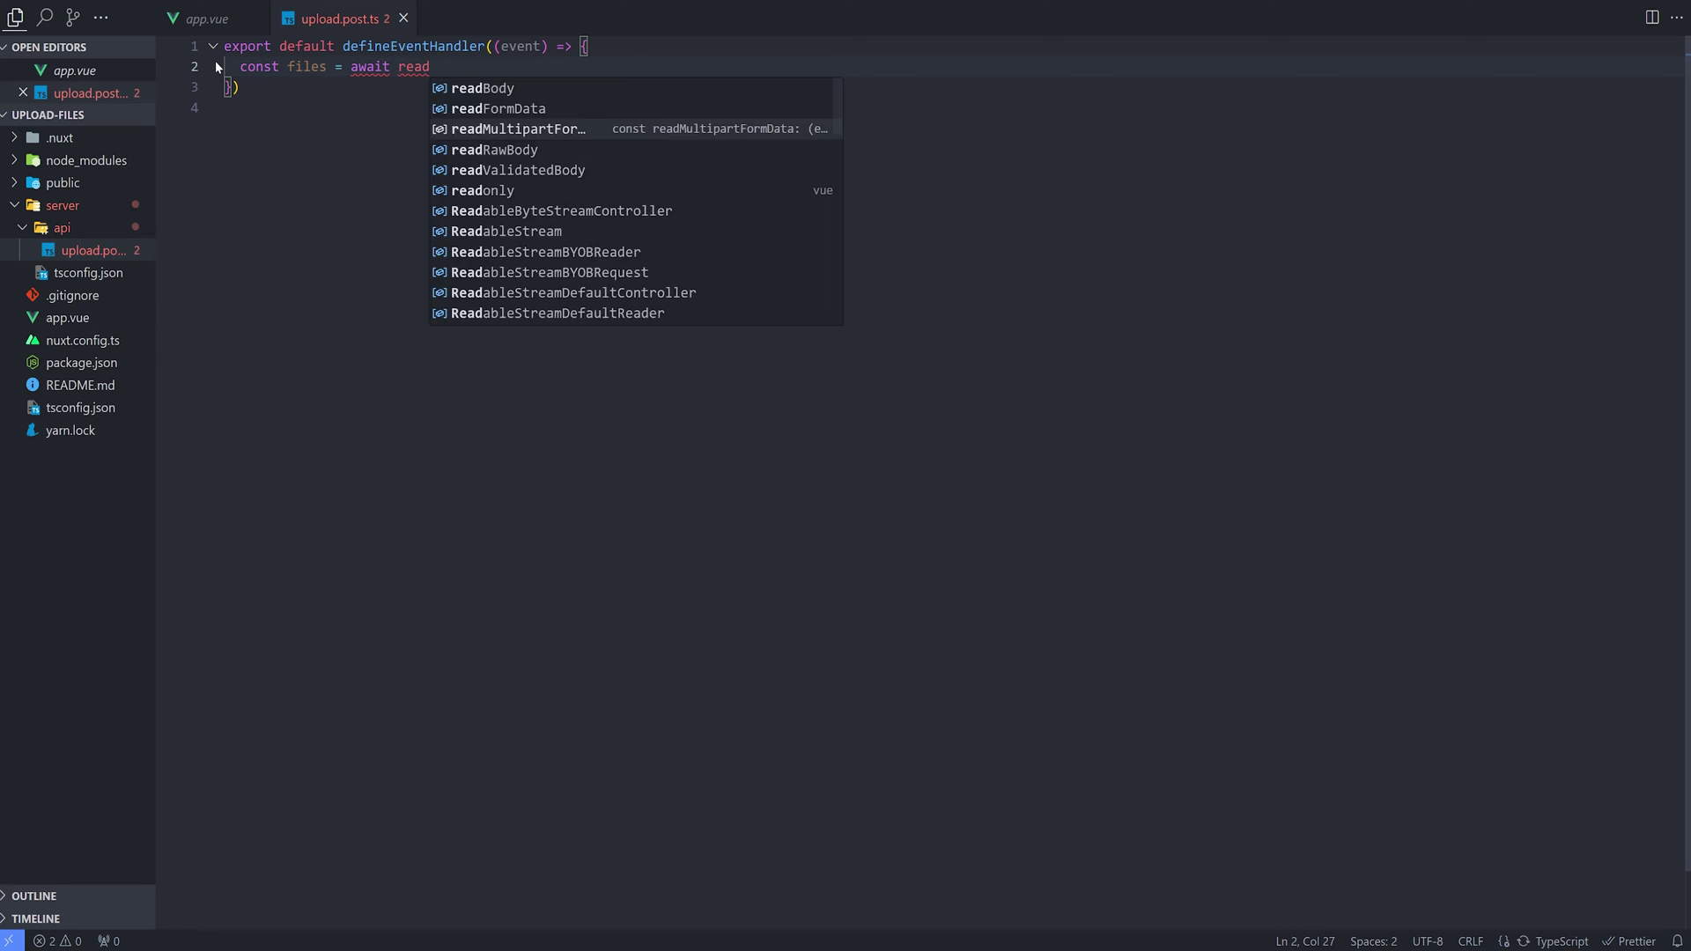
{"action": "key", "text": "Return"}
{"action": "type", "text": "(ev"}
{"action": "type", "text": "ent"}
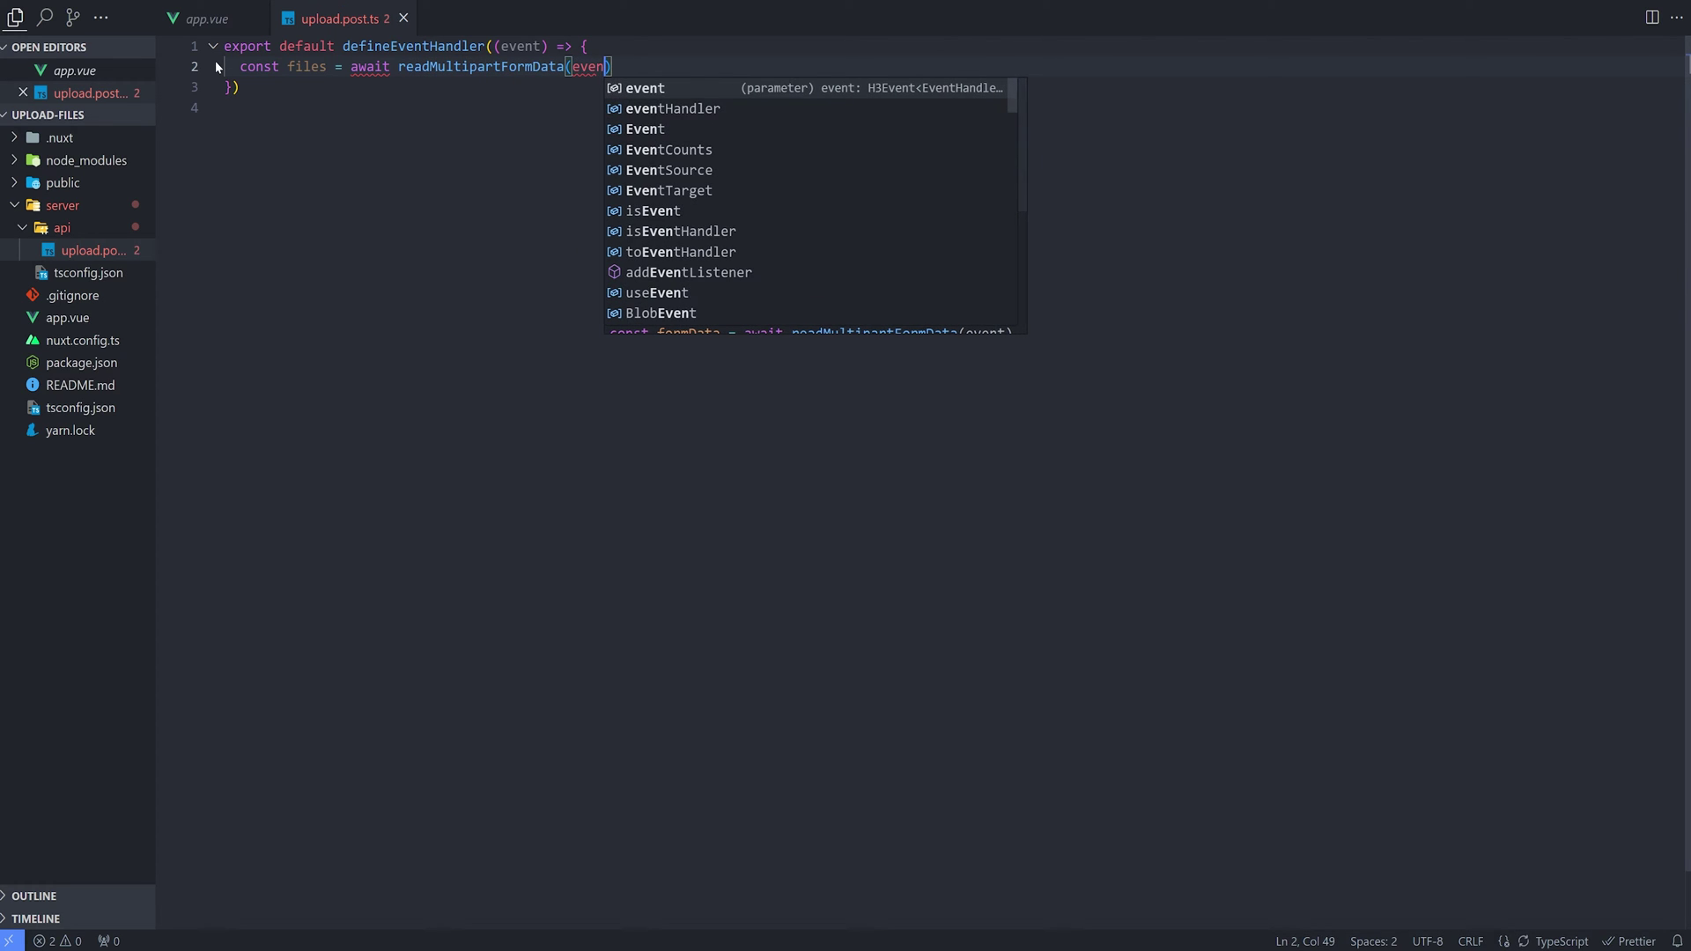
{"action": "left_click", "coordinate": [496, 47]}
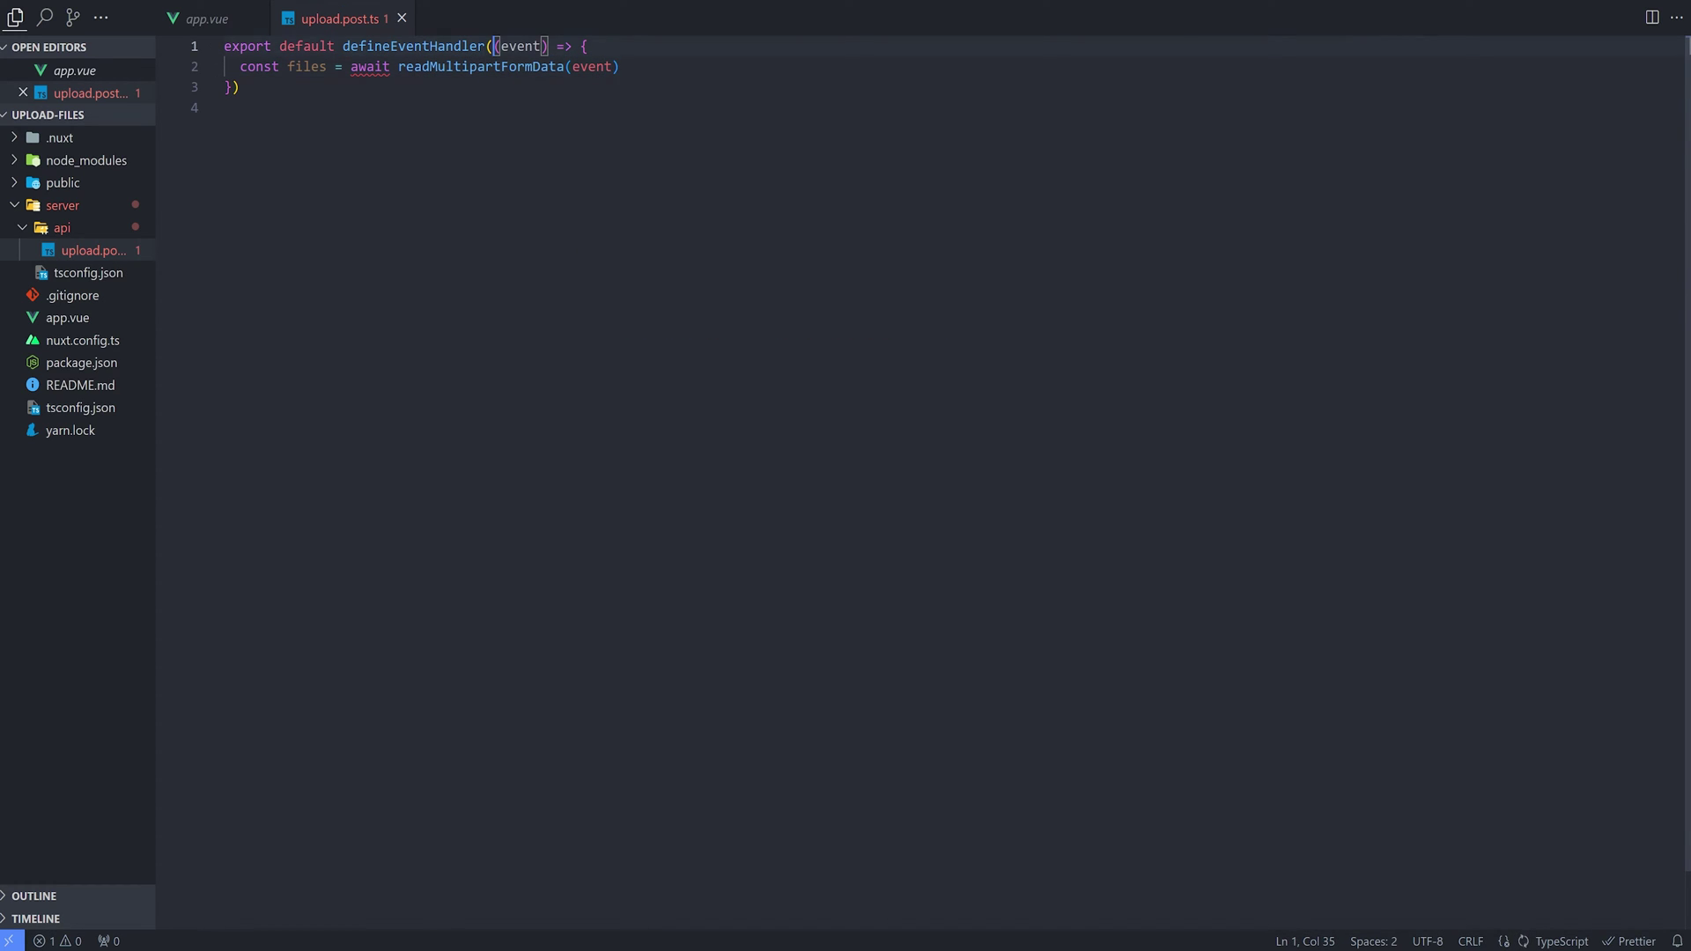
{"action": "type", "text": "async"}
{"action": "key", "text": "ctrl+s"}
{"action": "key", "text": "Down"}
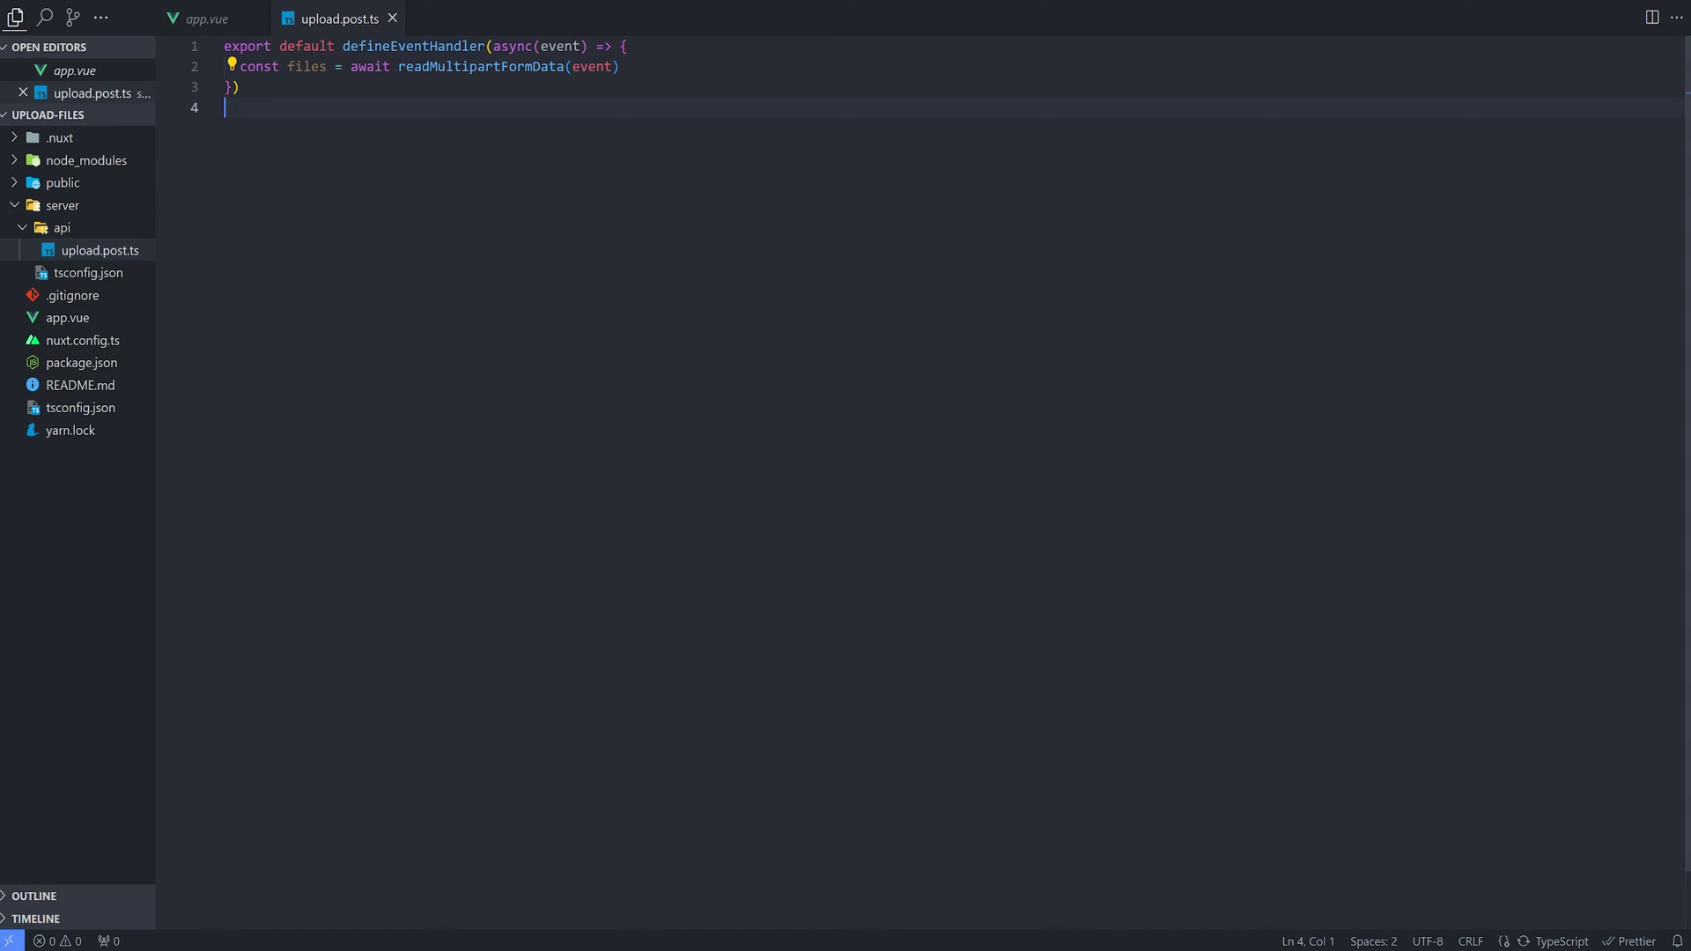
Add a files?.forEach((file) => { }) loop below the files declaration.
{"action": "key", "text": "End"}
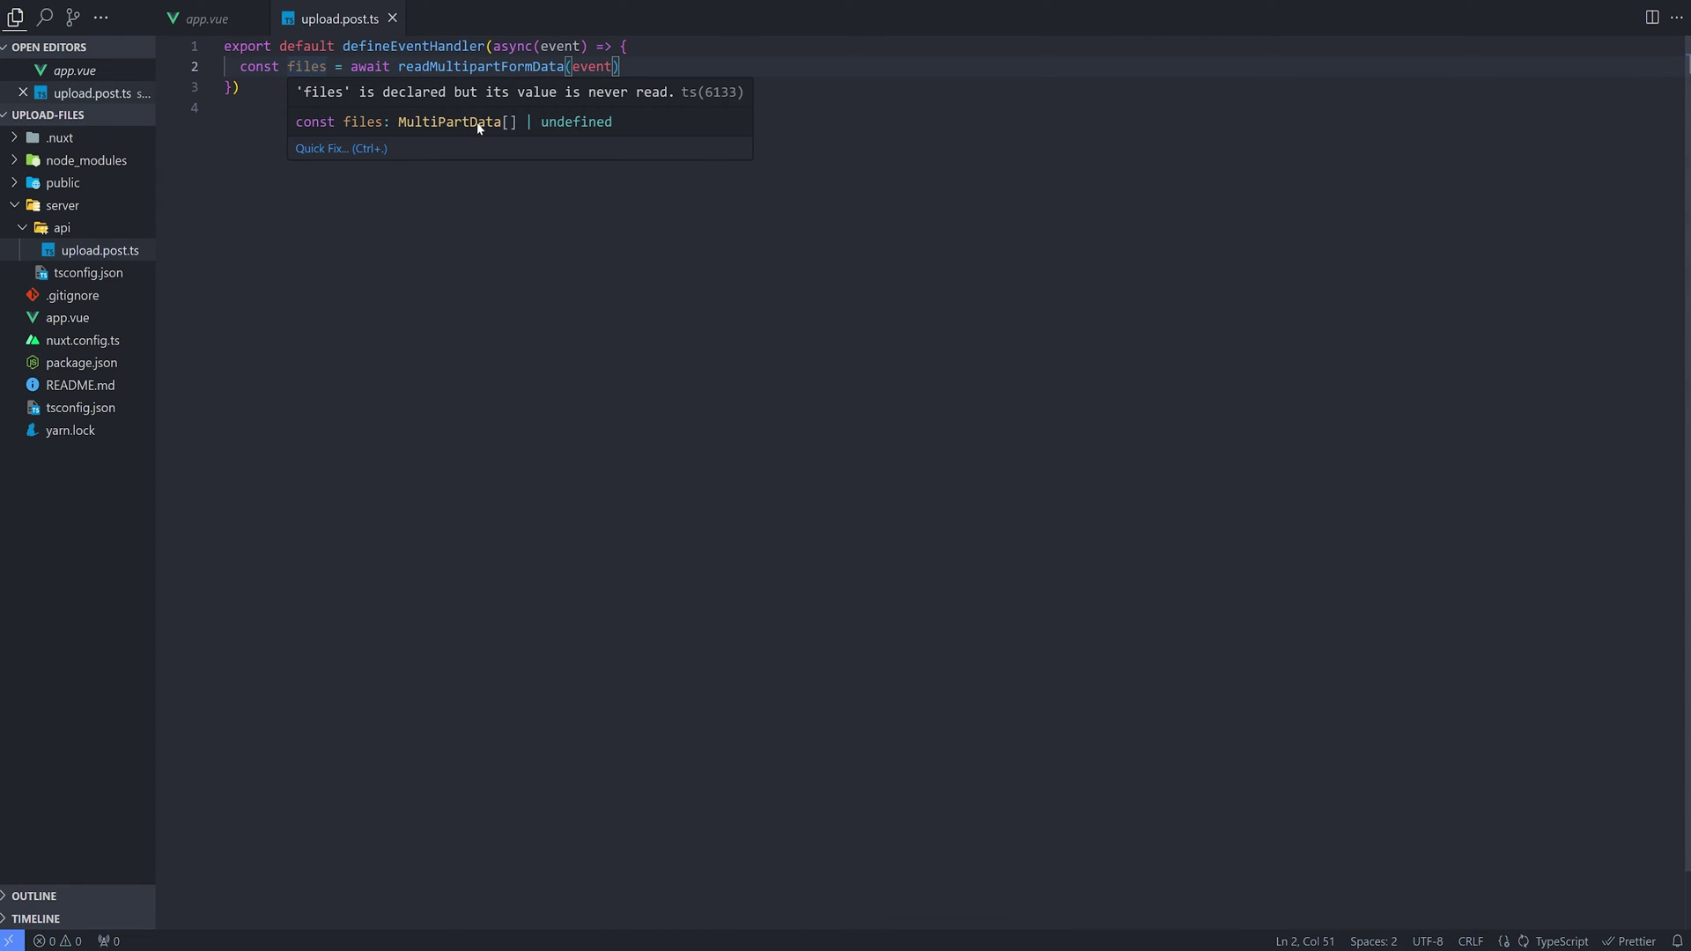
{"action": "key", "text": "Down"}
{"action": "key", "text": "Up"}
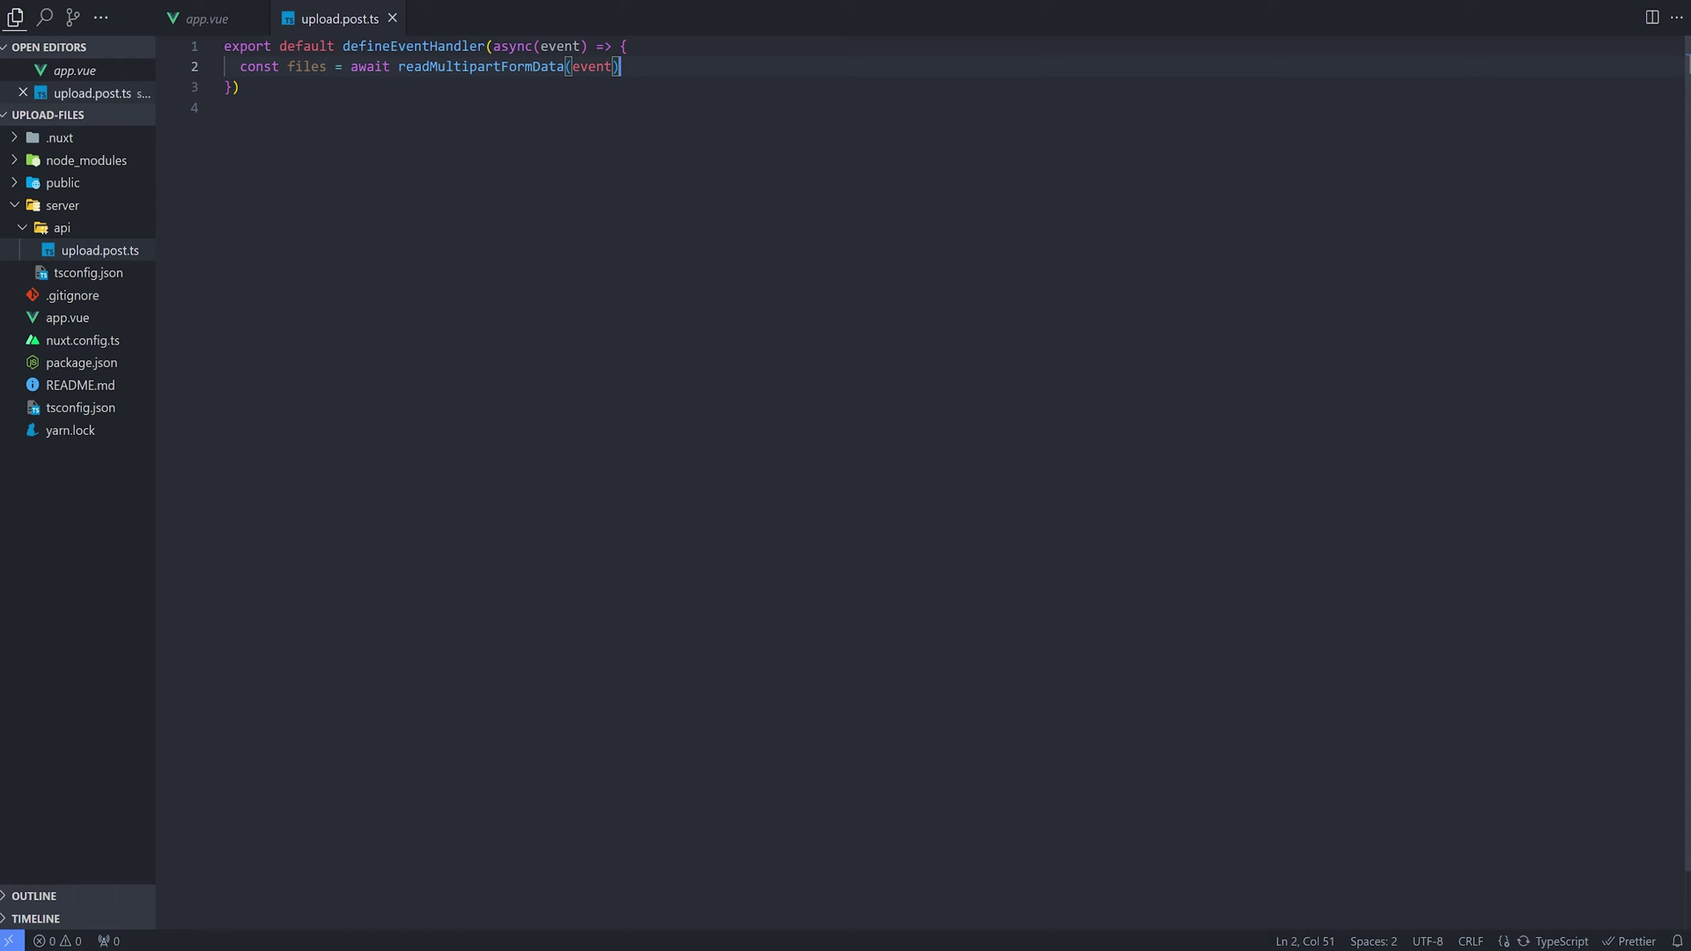
{"action": "key", "text": "Return"}
{"action": "type", "text": "files."}
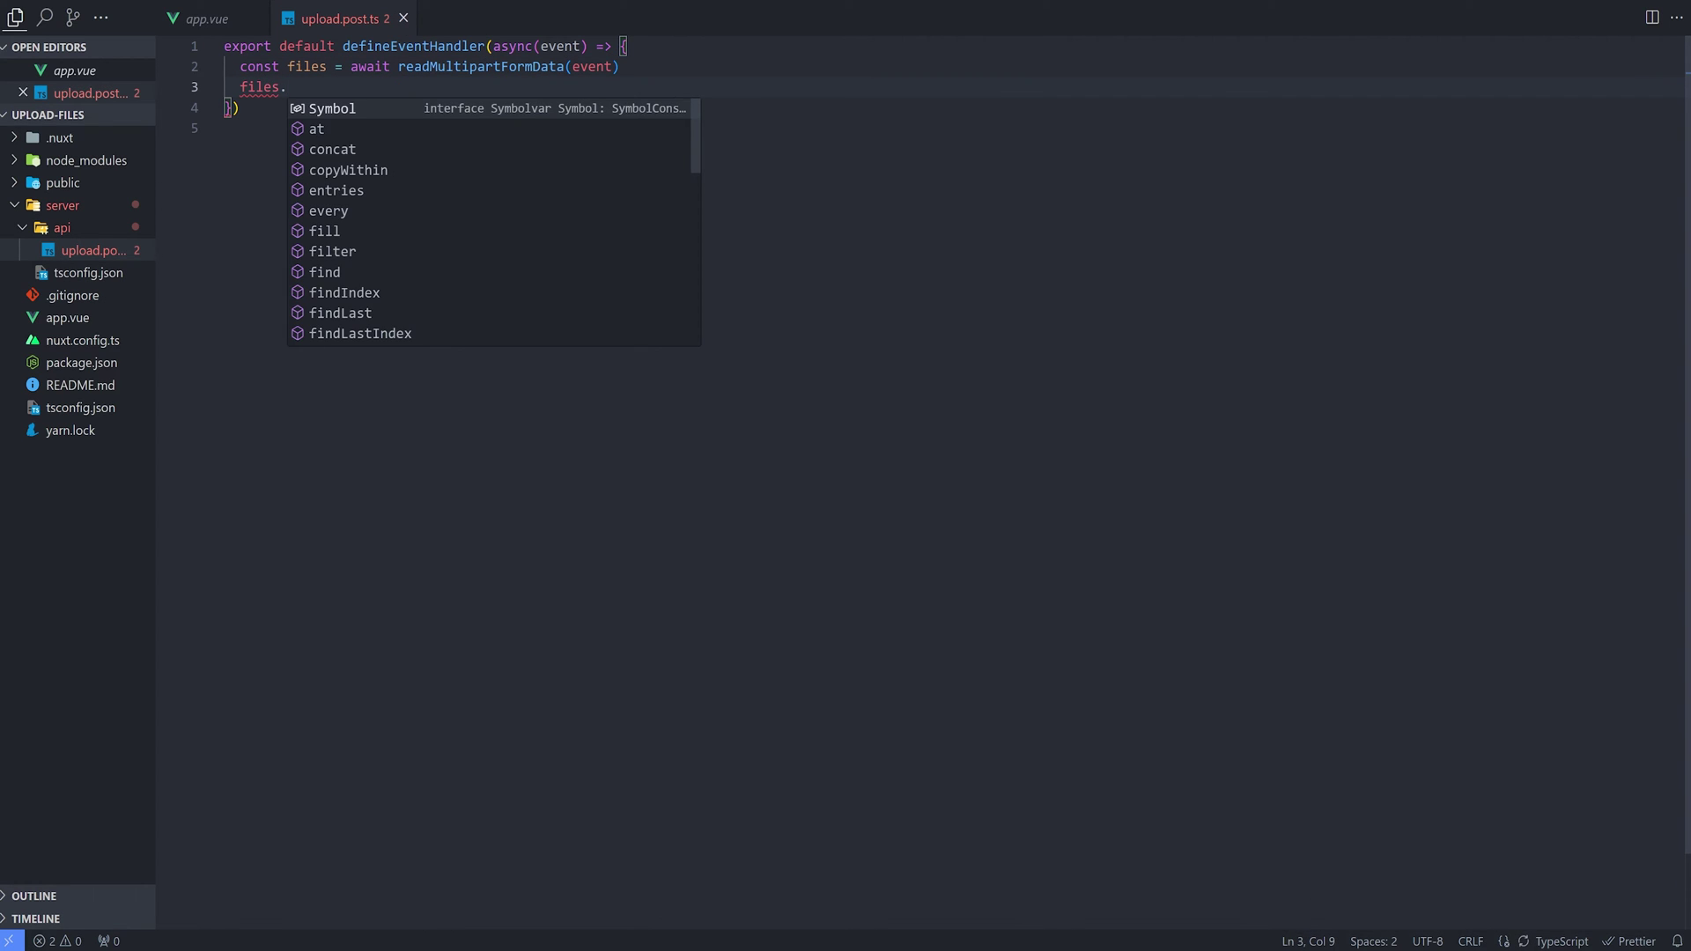
{"action": "type", "text": "for"}
{"action": "key", "text": "Tab"}
{"action": "type", "text": "(fi"}
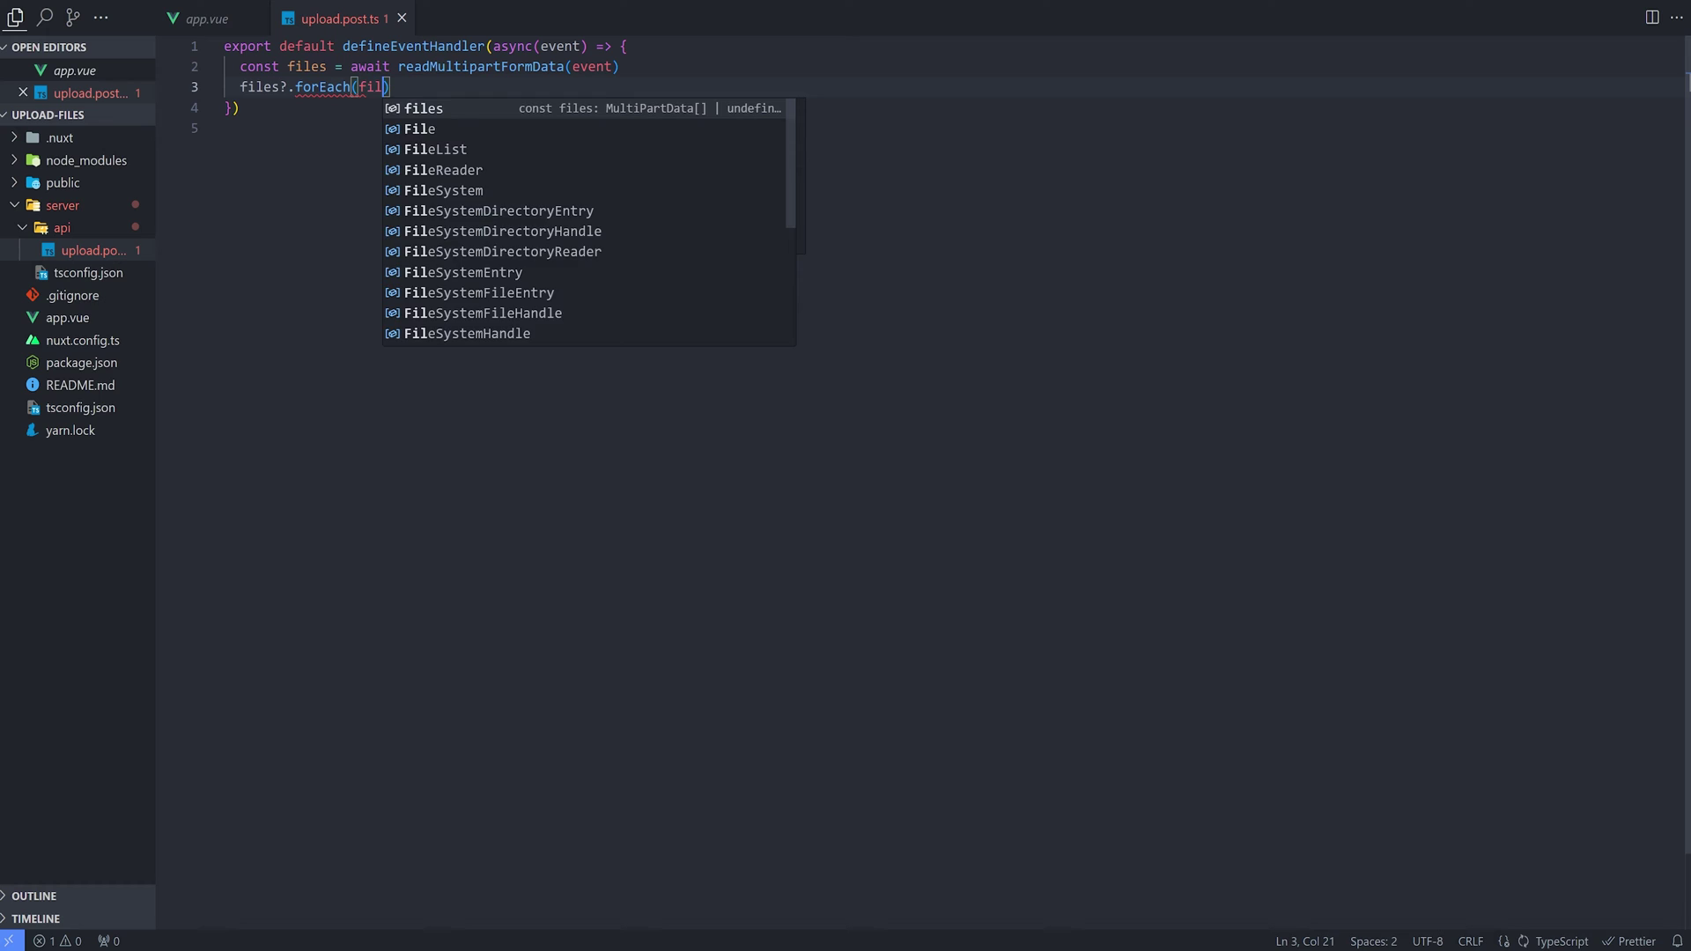
{"action": "key", "text": "BackSpace"}
{"action": "key", "text": "BackSpace"}
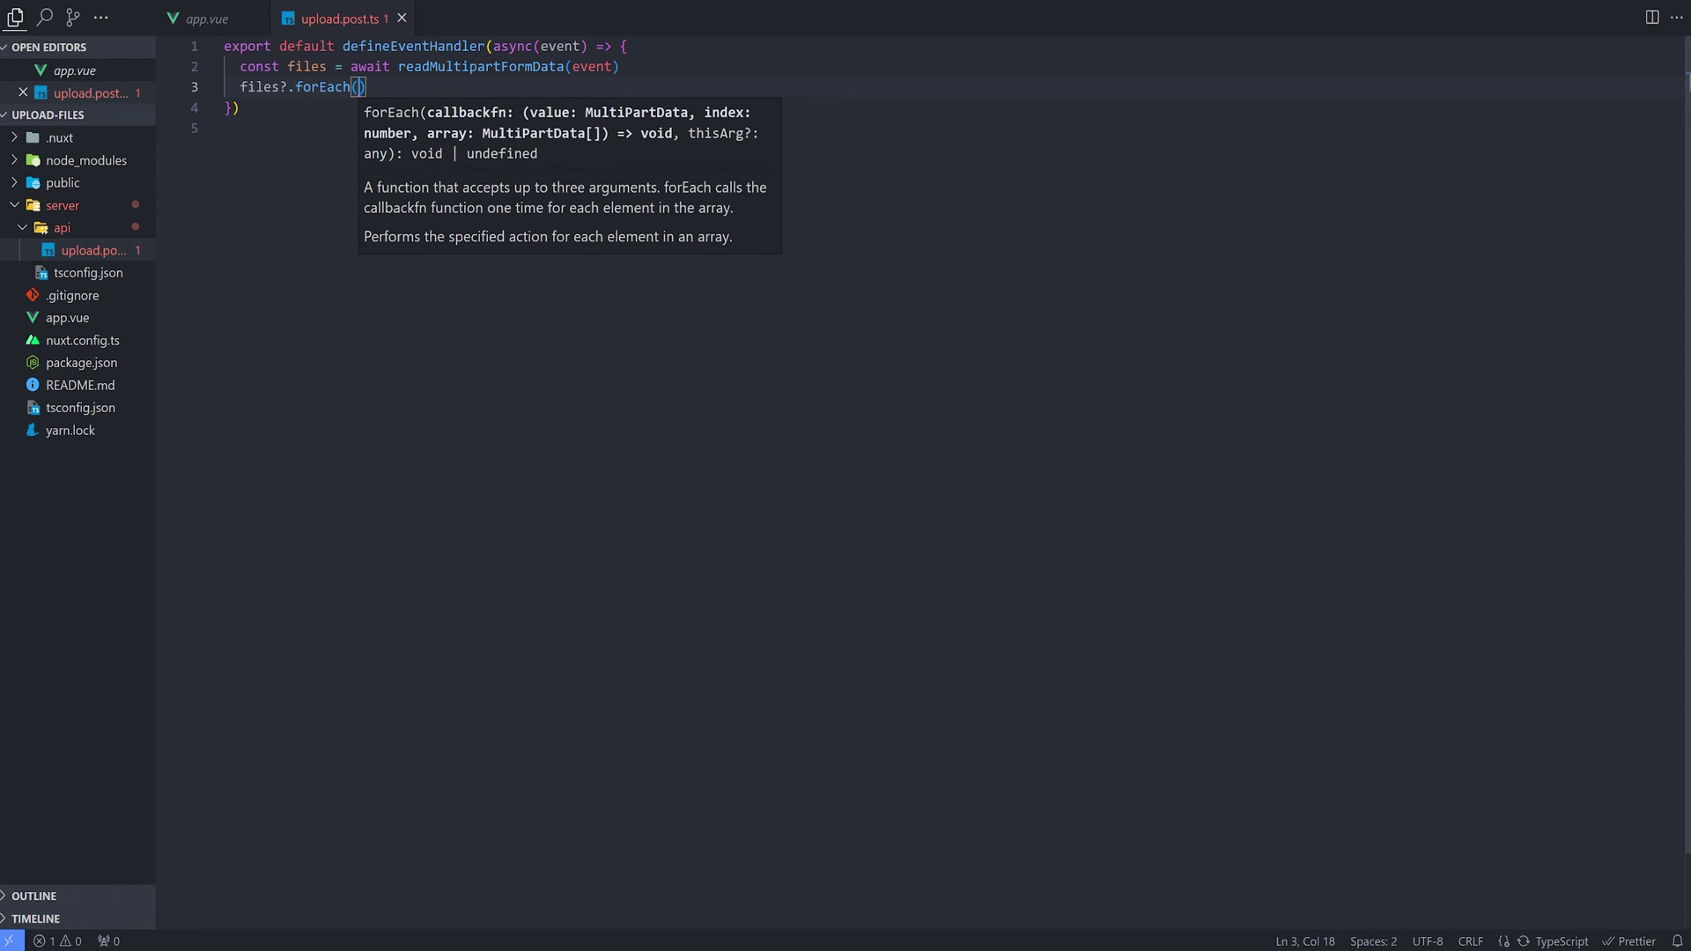
{"action": "type", "text": "(file) "}
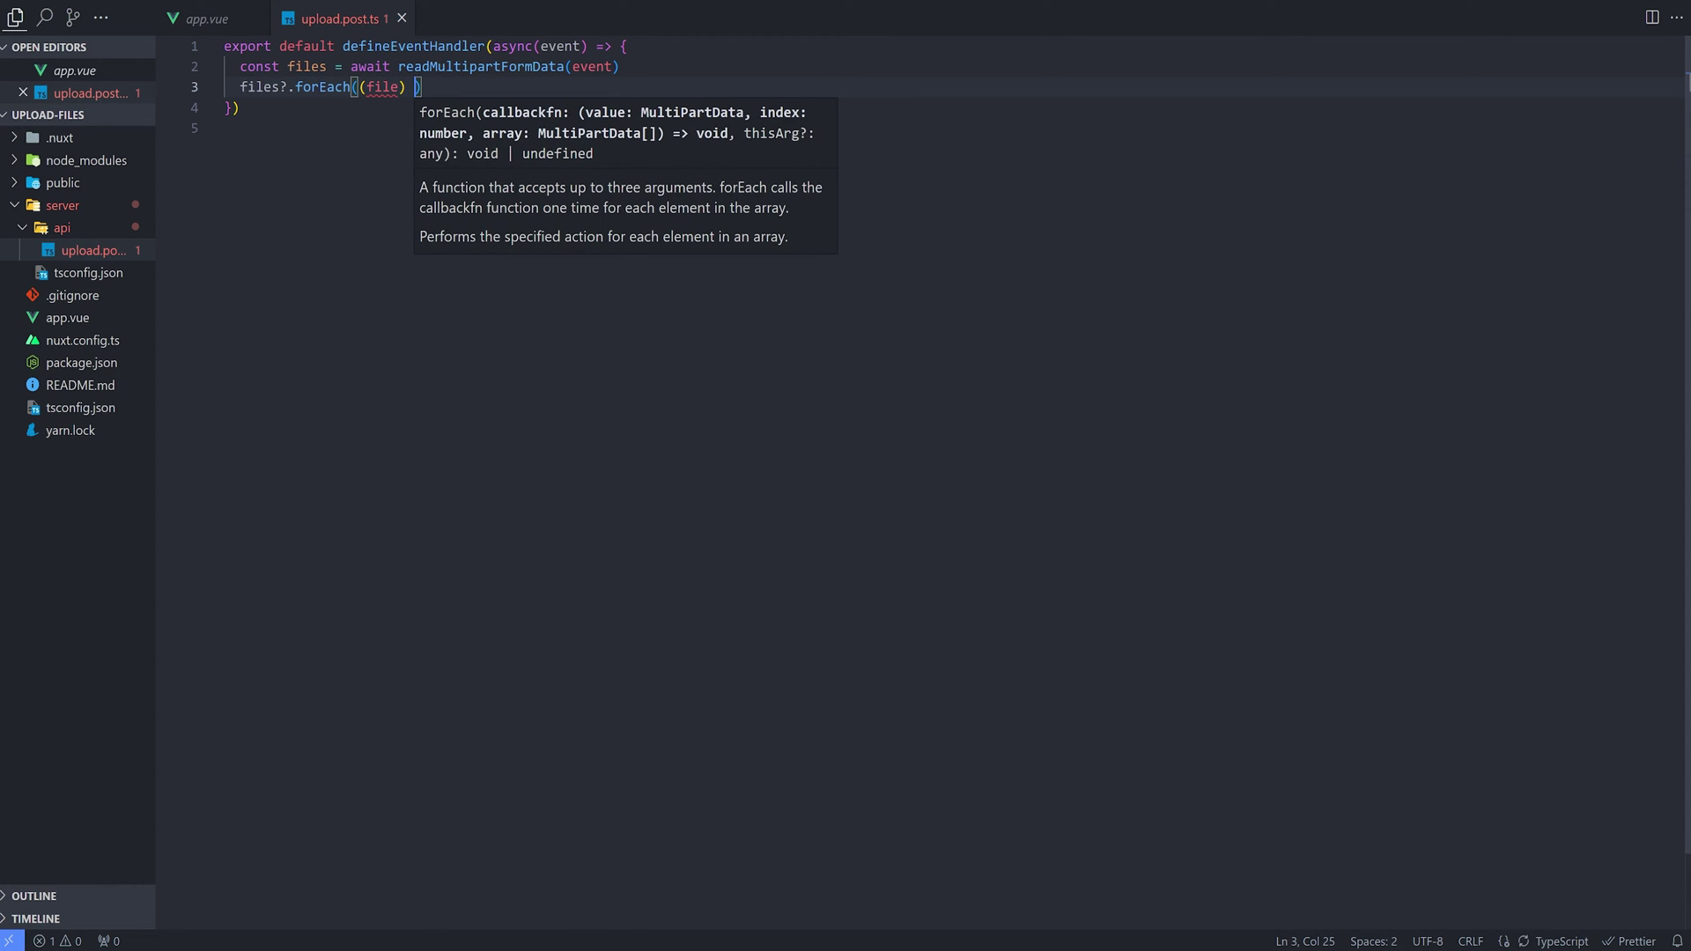
{"action": "type", "text": "=> {}"}
{"action": "key", "text": "Return"}
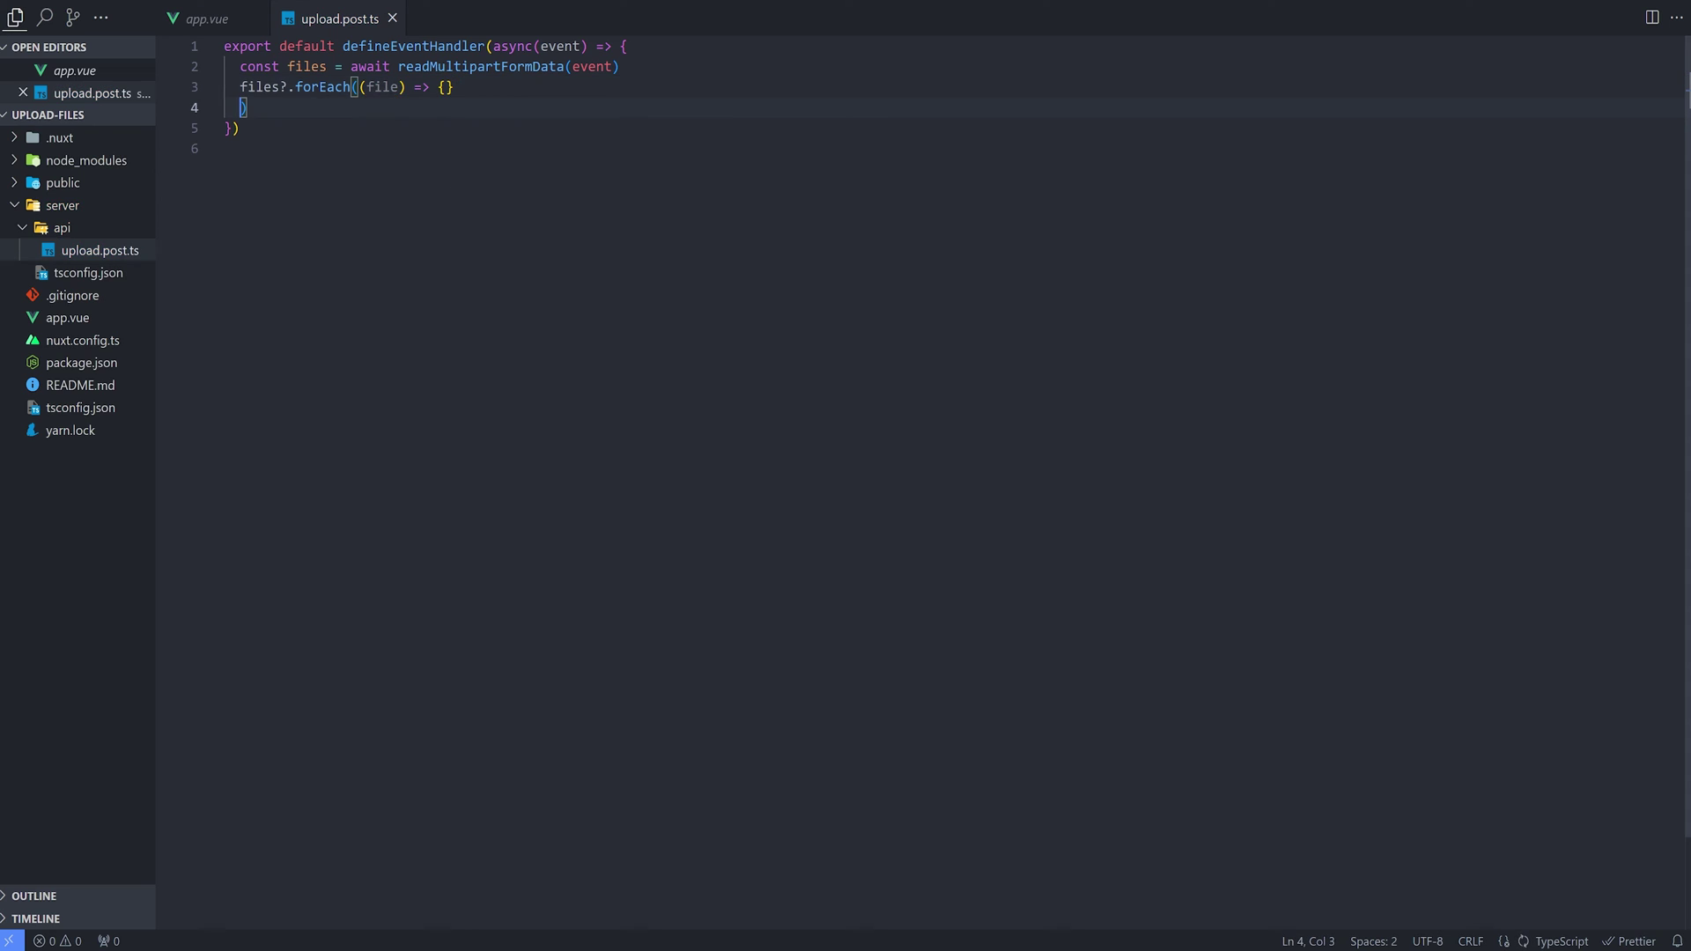
{"action": "key", "text": "BackSpace"}
{"action": "key", "text": "BackSpace"}
{"action": "key", "text": "Left"}
{"action": "key", "text": "Return"}
{"action": "type", "text": "const f"}
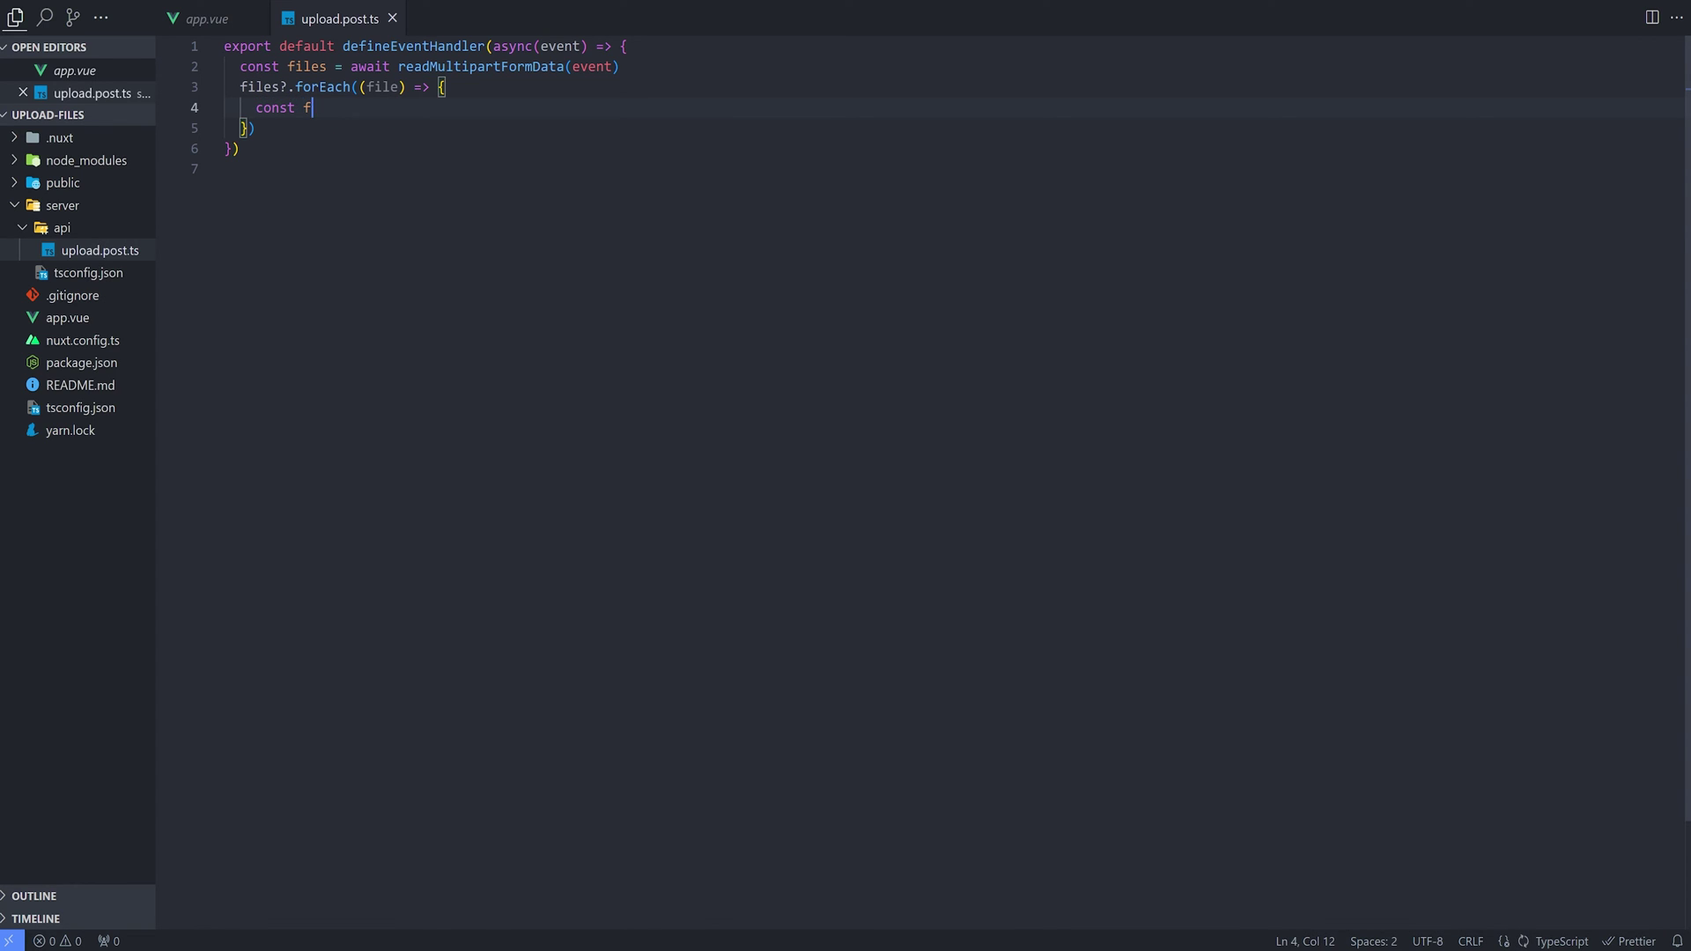
{"action": "type", "text": "ilePath ="}
Add import path from 'path' at the top of upload.post.ts.
{"action": "key", "text": "ctrl+Home"}
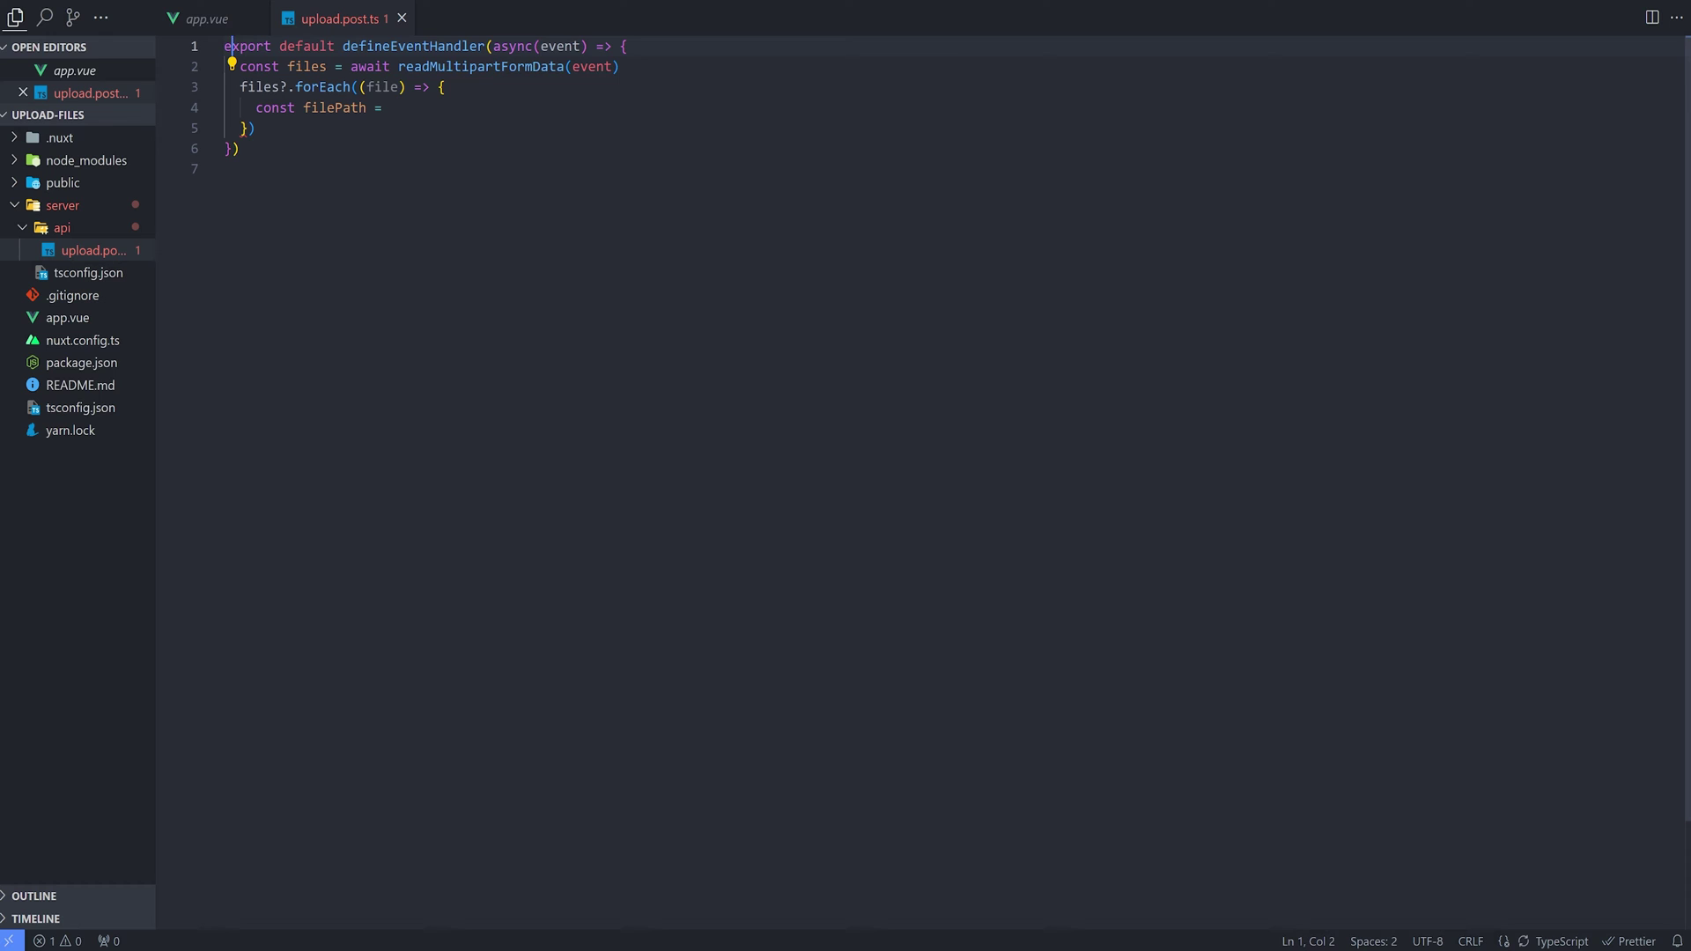
{"action": "key", "text": "Return"}
{"action": "key", "text": "Return"}
{"action": "key", "text": "Down"}
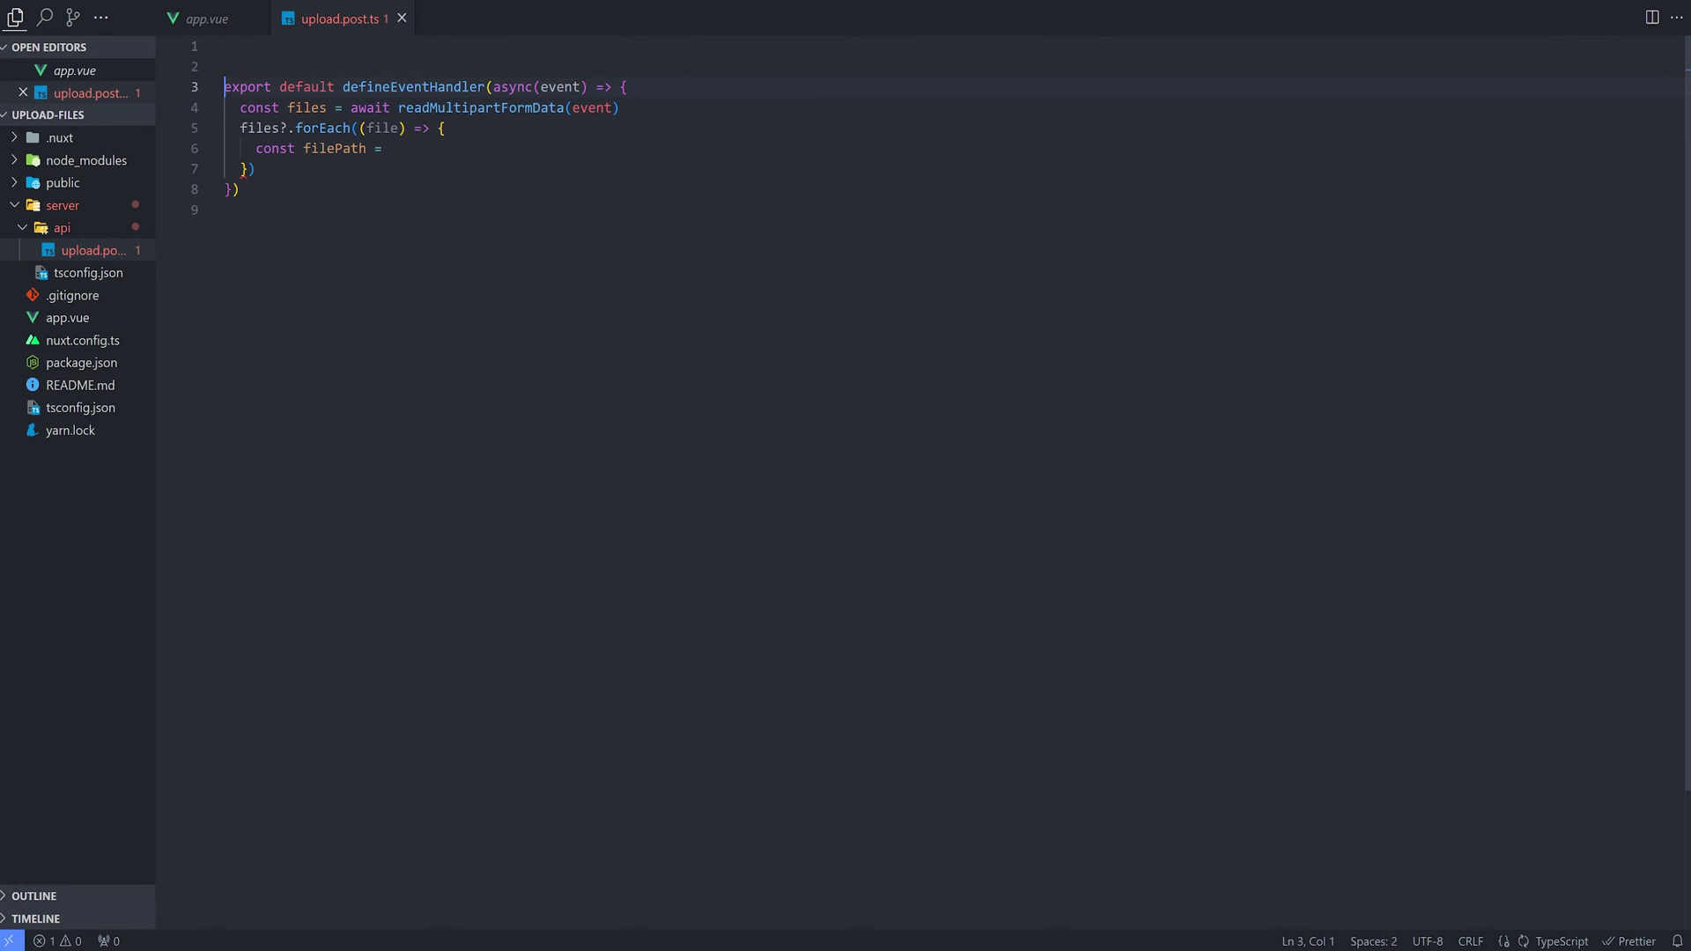
{"action": "key", "text": "Up"}
{"action": "key", "text": "Up"}
{"action": "key", "text": "Up"}
{"action": "type", "text": "im"}
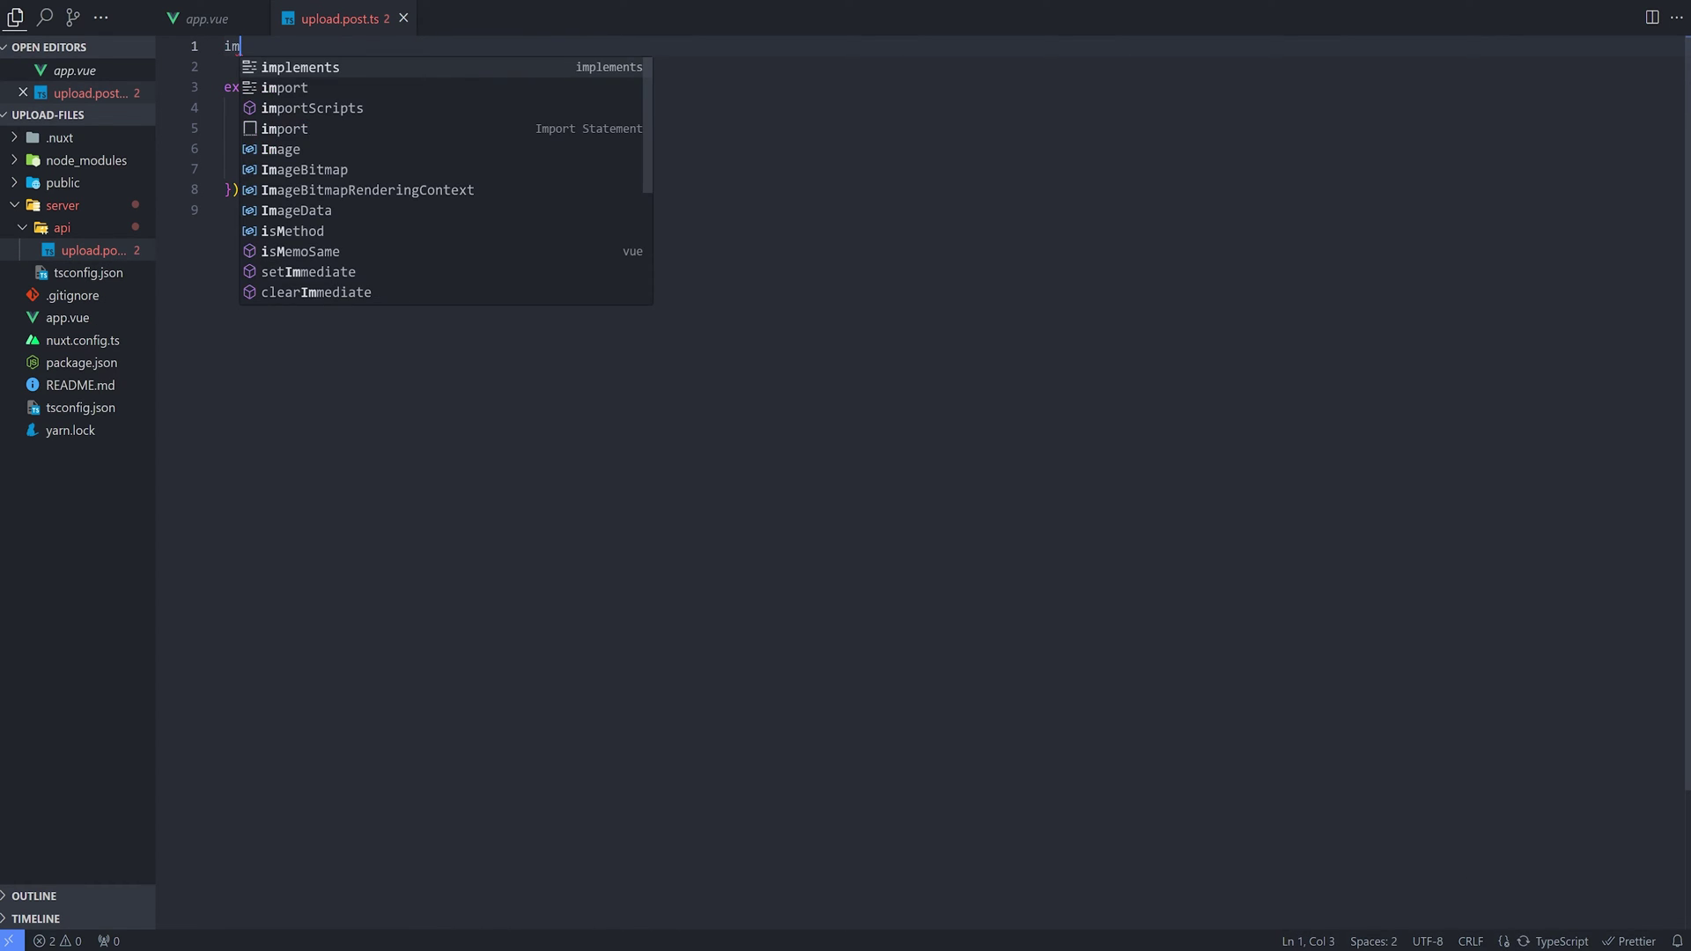
{"action": "type", "text": "port path fr"}
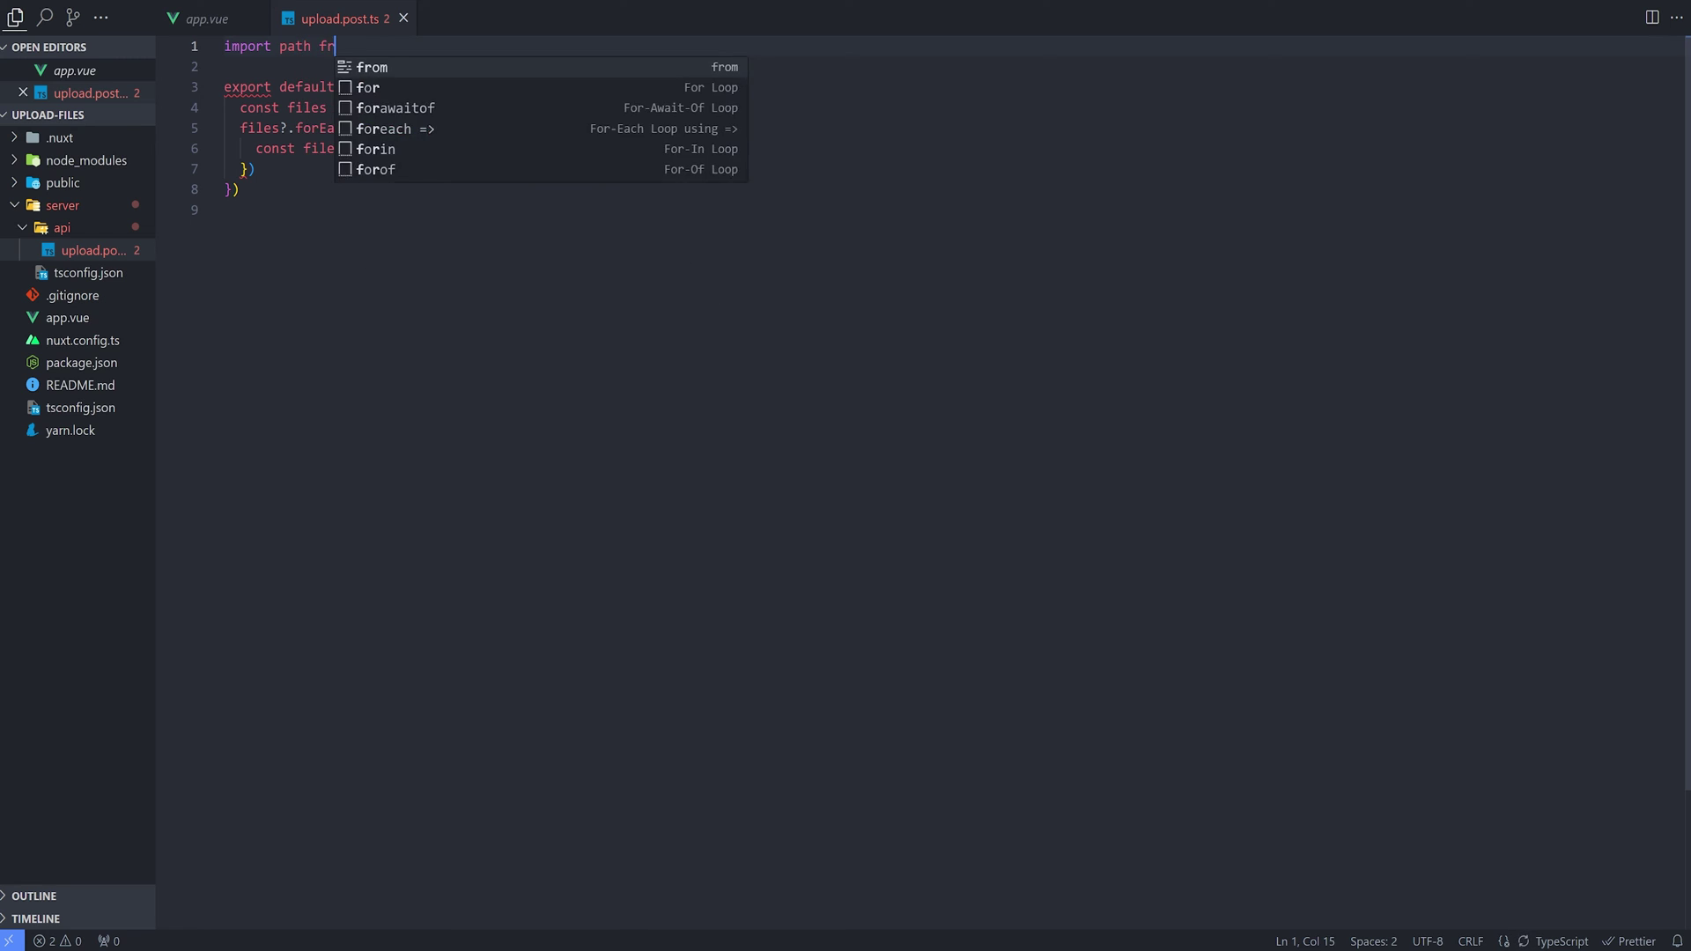
{"action": "type", "text": "om 'path'"}
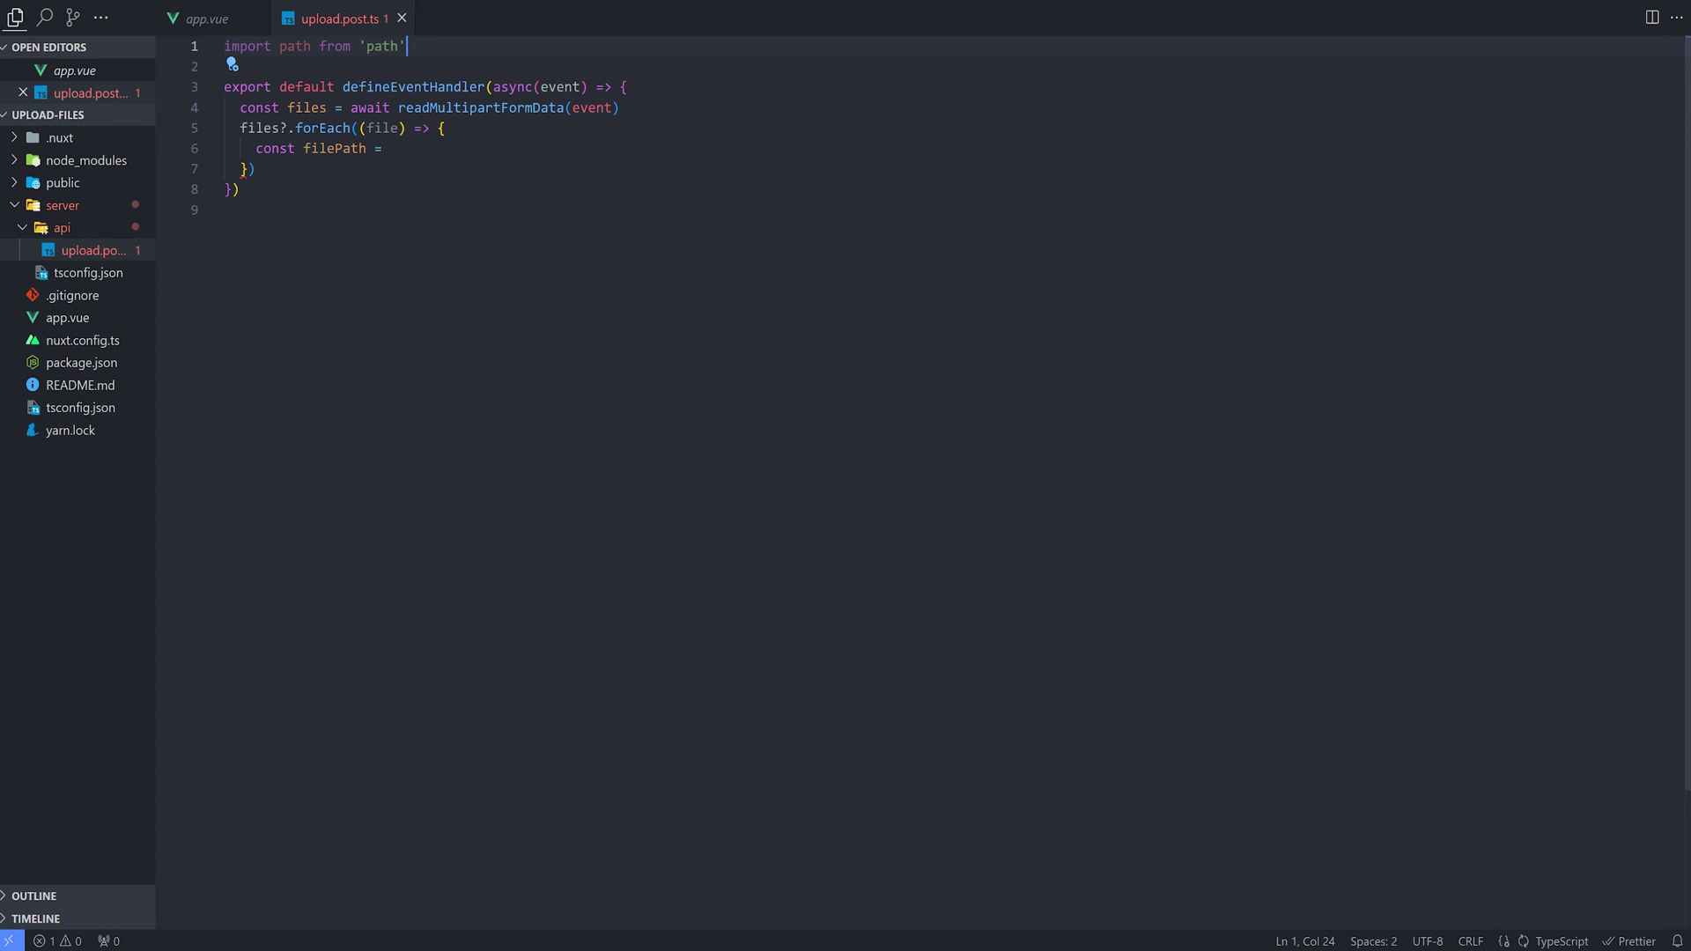
Define filePath as path.join(process.cwd(), 'public', file.filename as string) inside the loop.
{"action": "key", "text": "Down"}
{"action": "key", "text": "Down"}
{"action": "key", "text": "Down"}
{"action": "key", "text": "Down"}
{"action": "type", "text": "pa"}
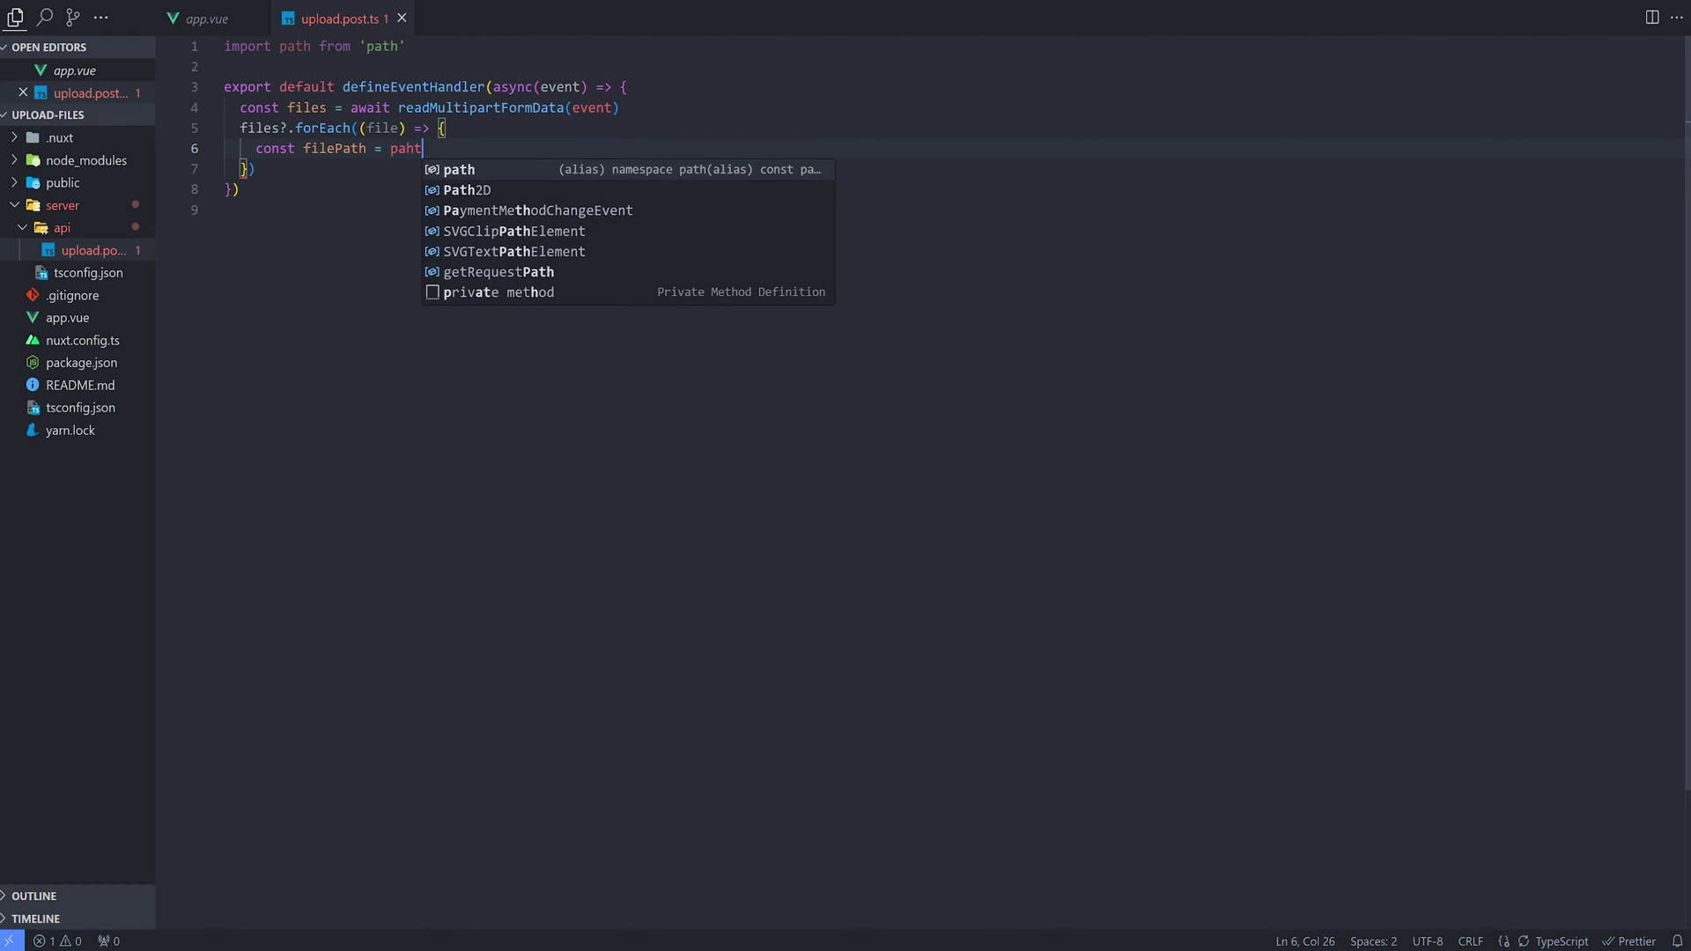
{"action": "type", "text": "th.join"}
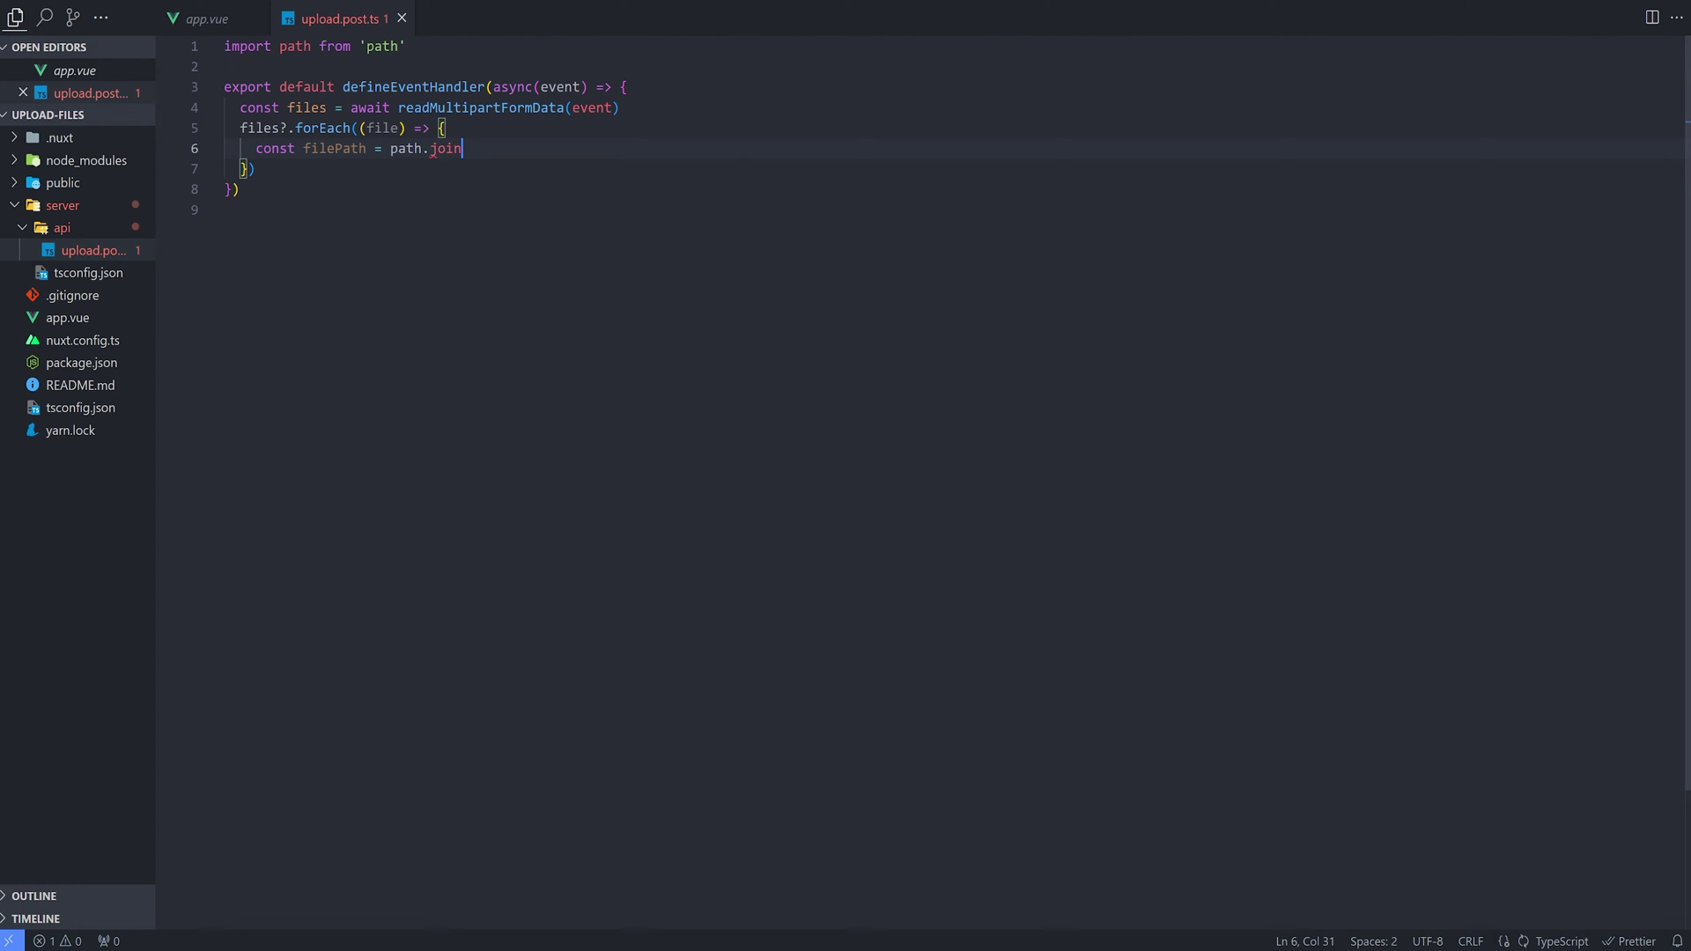
{"action": "type", "text": "("}
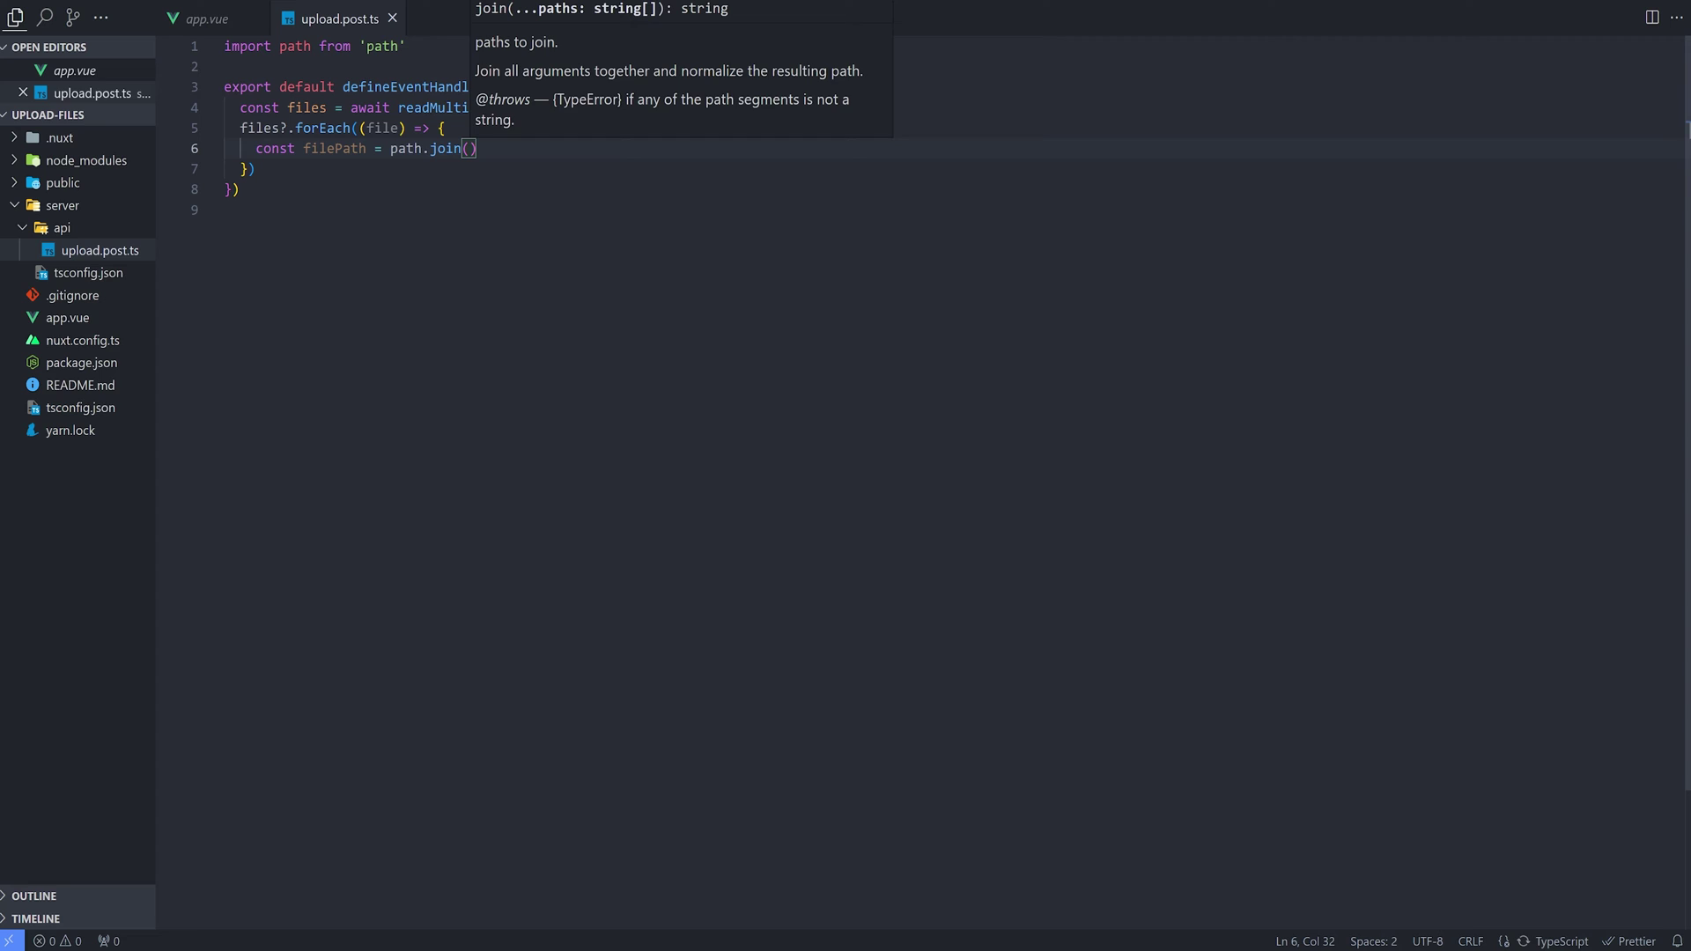
{"action": "type", "text": "process.c"}
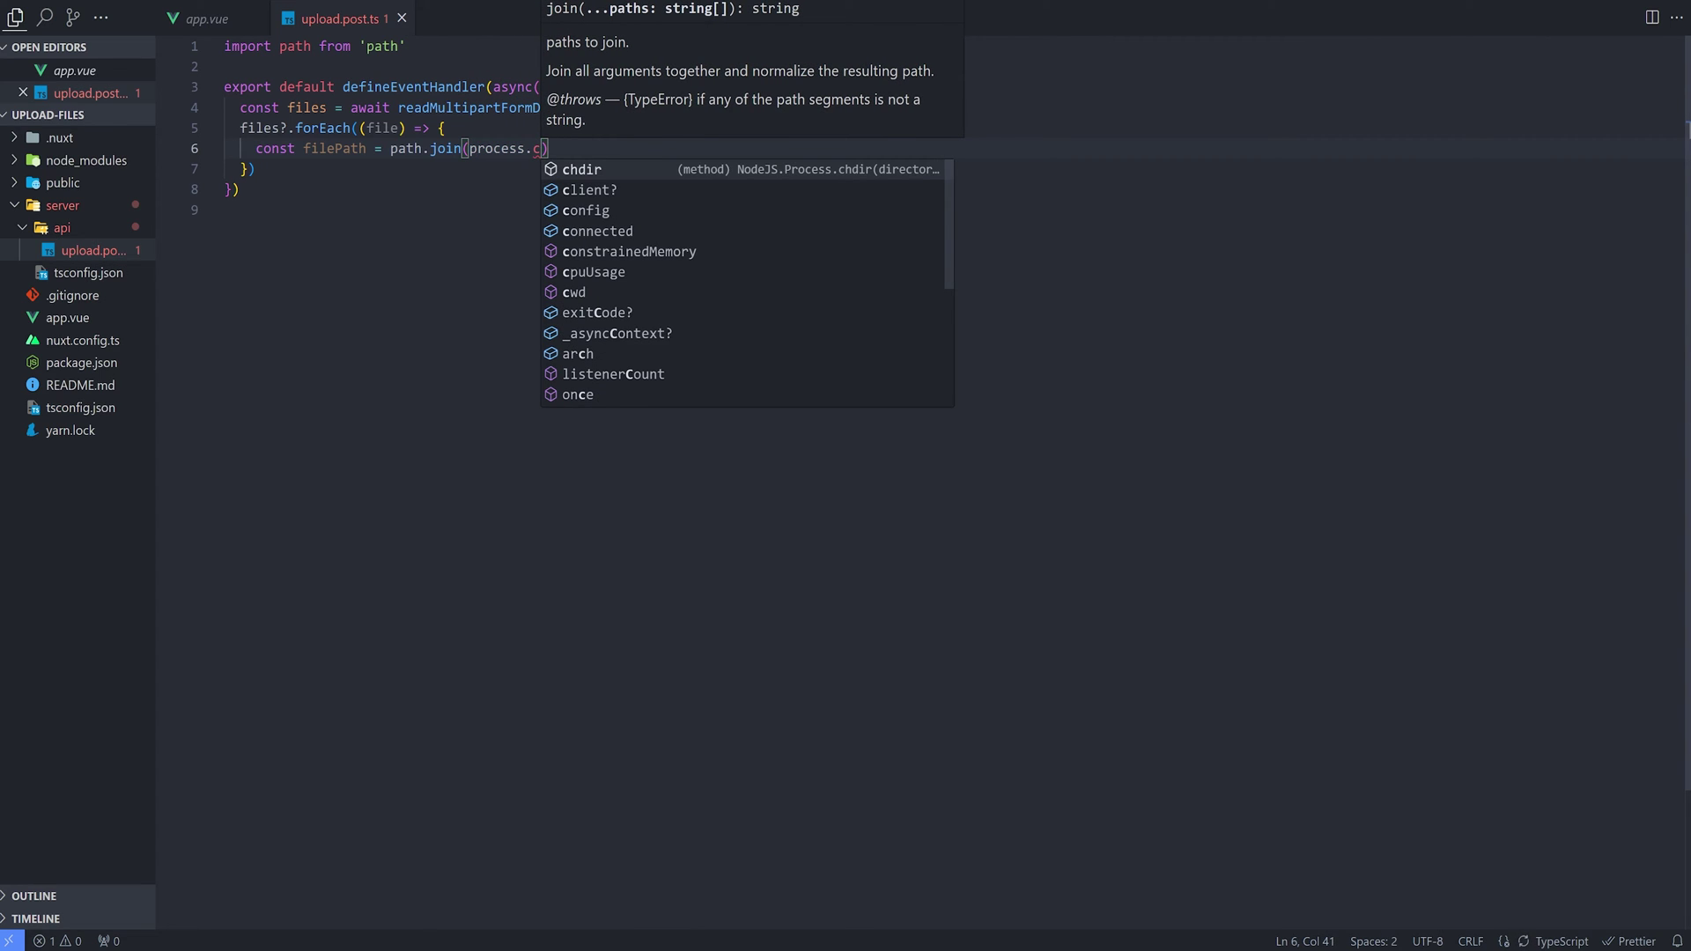
{"action": "type", "text": "wd()"}
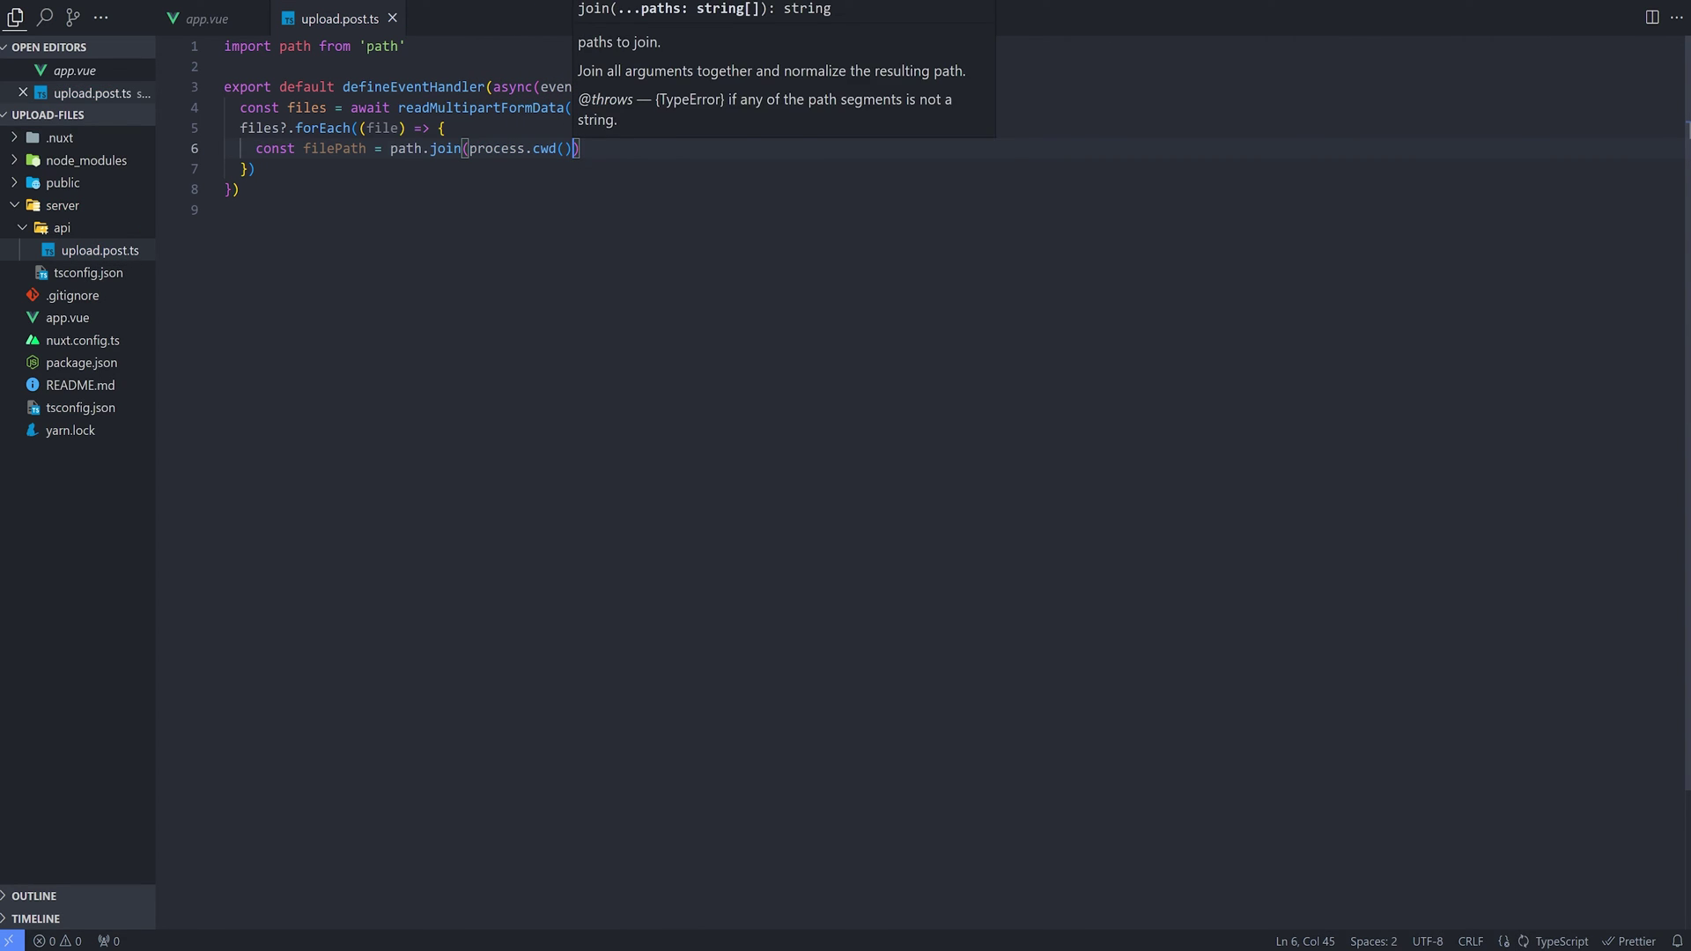
{"action": "type", "text": ", '"}
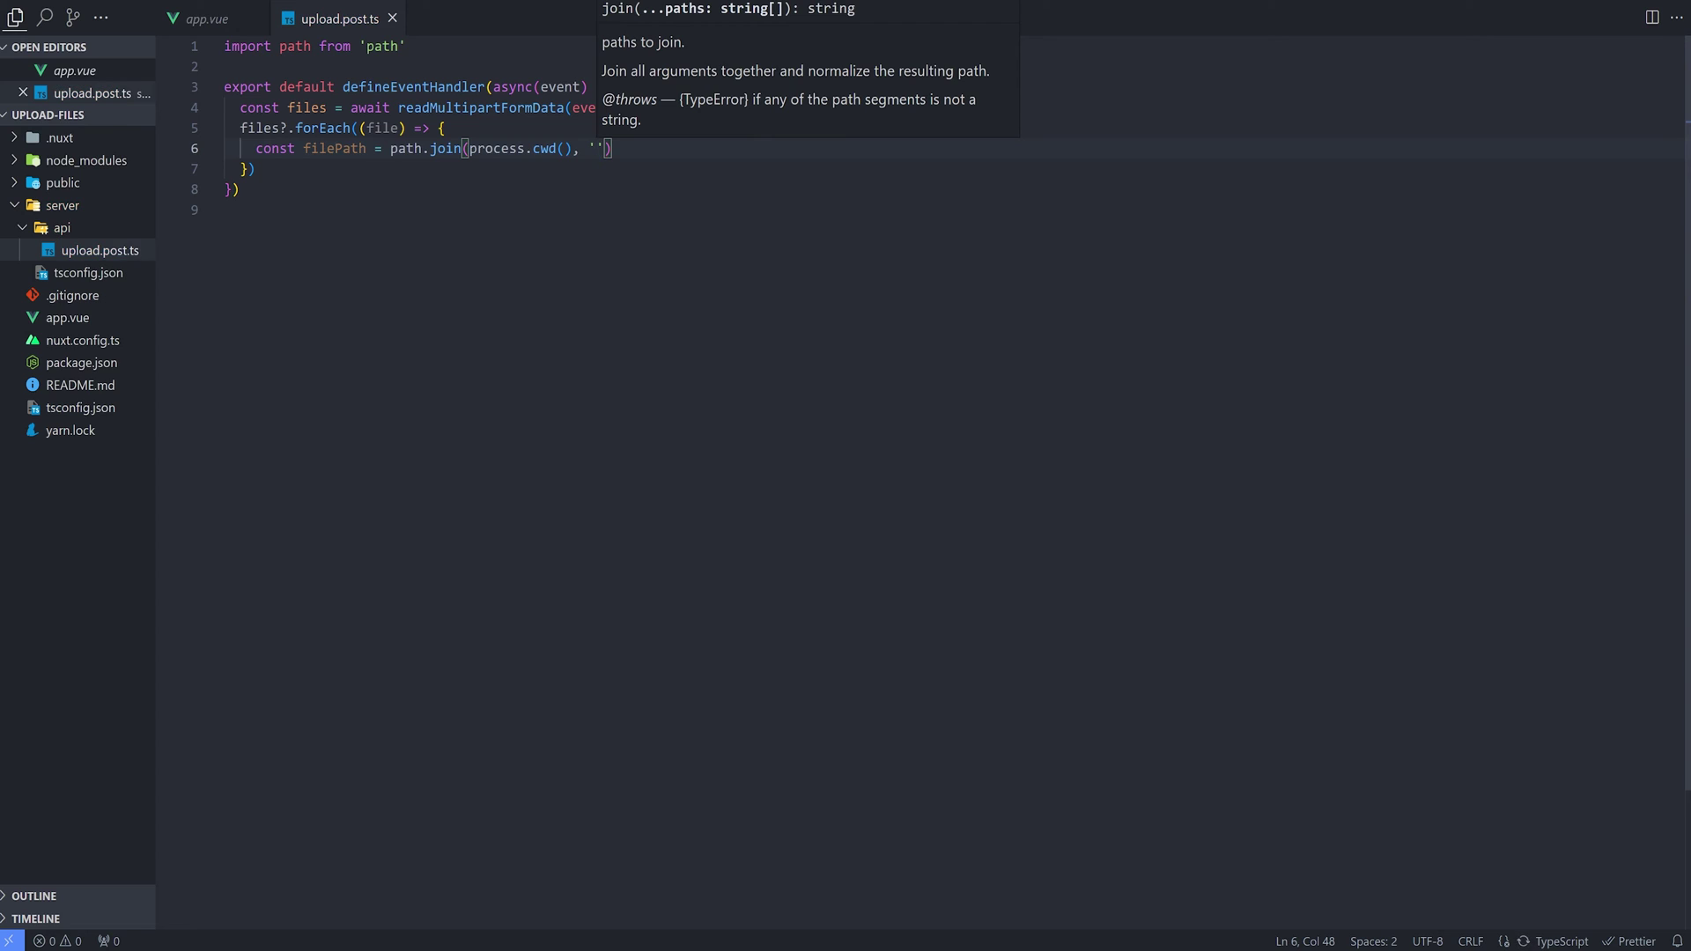
{"action": "type", "text": "public"}
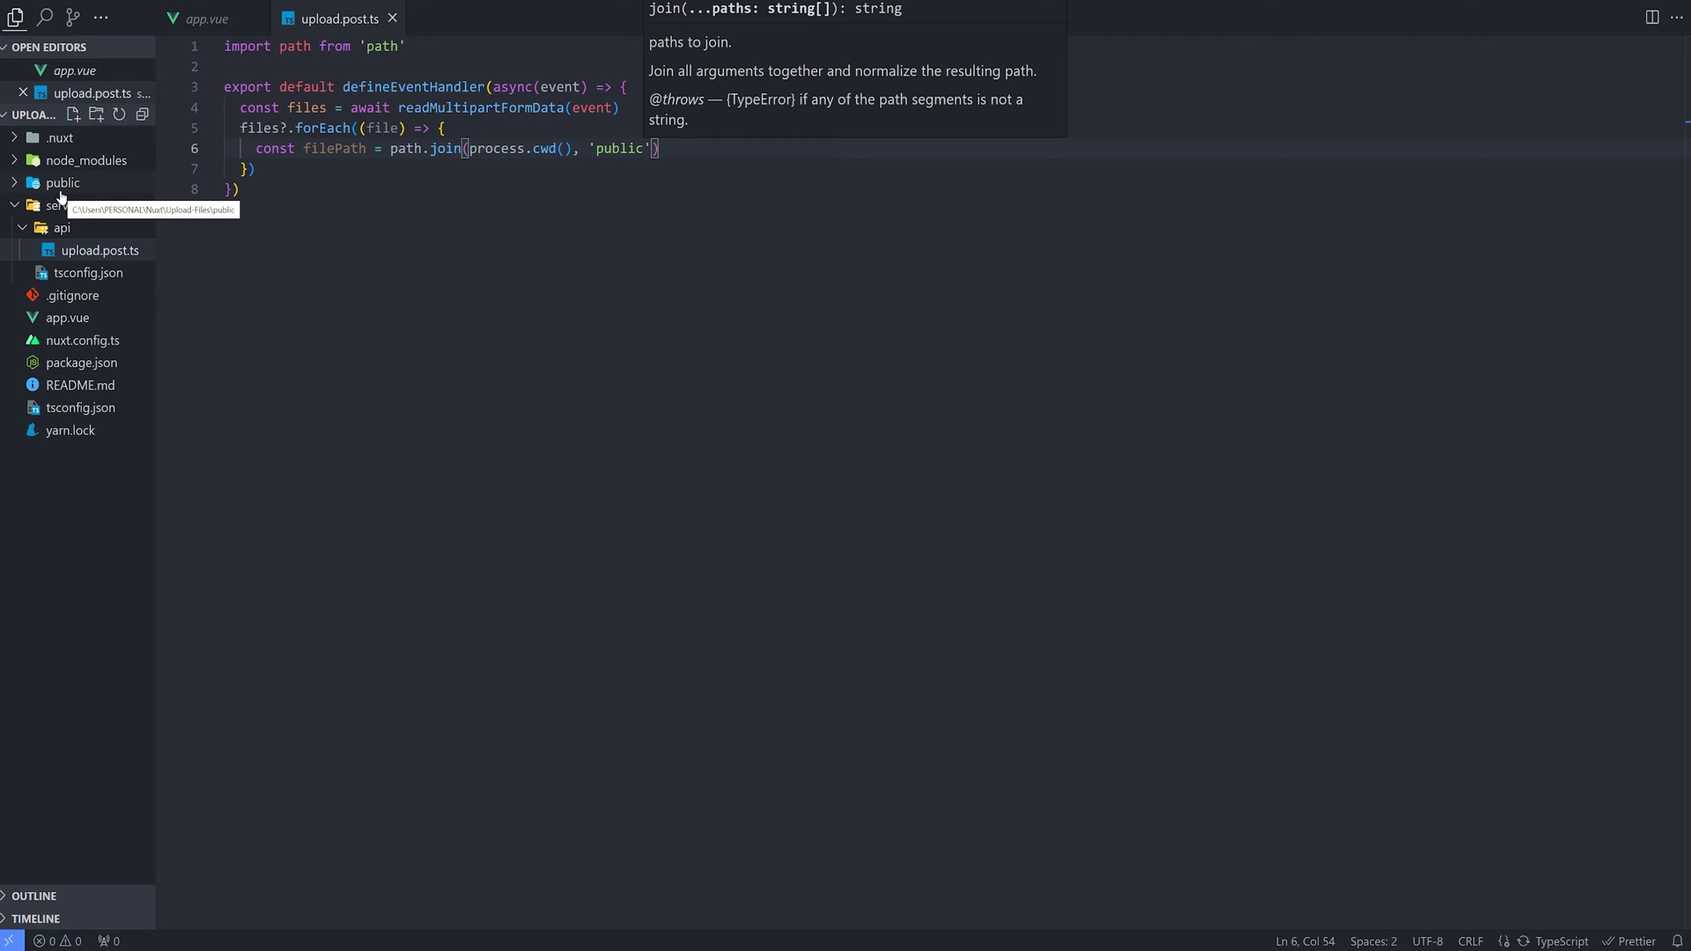
{"action": "type", "text": "', "}
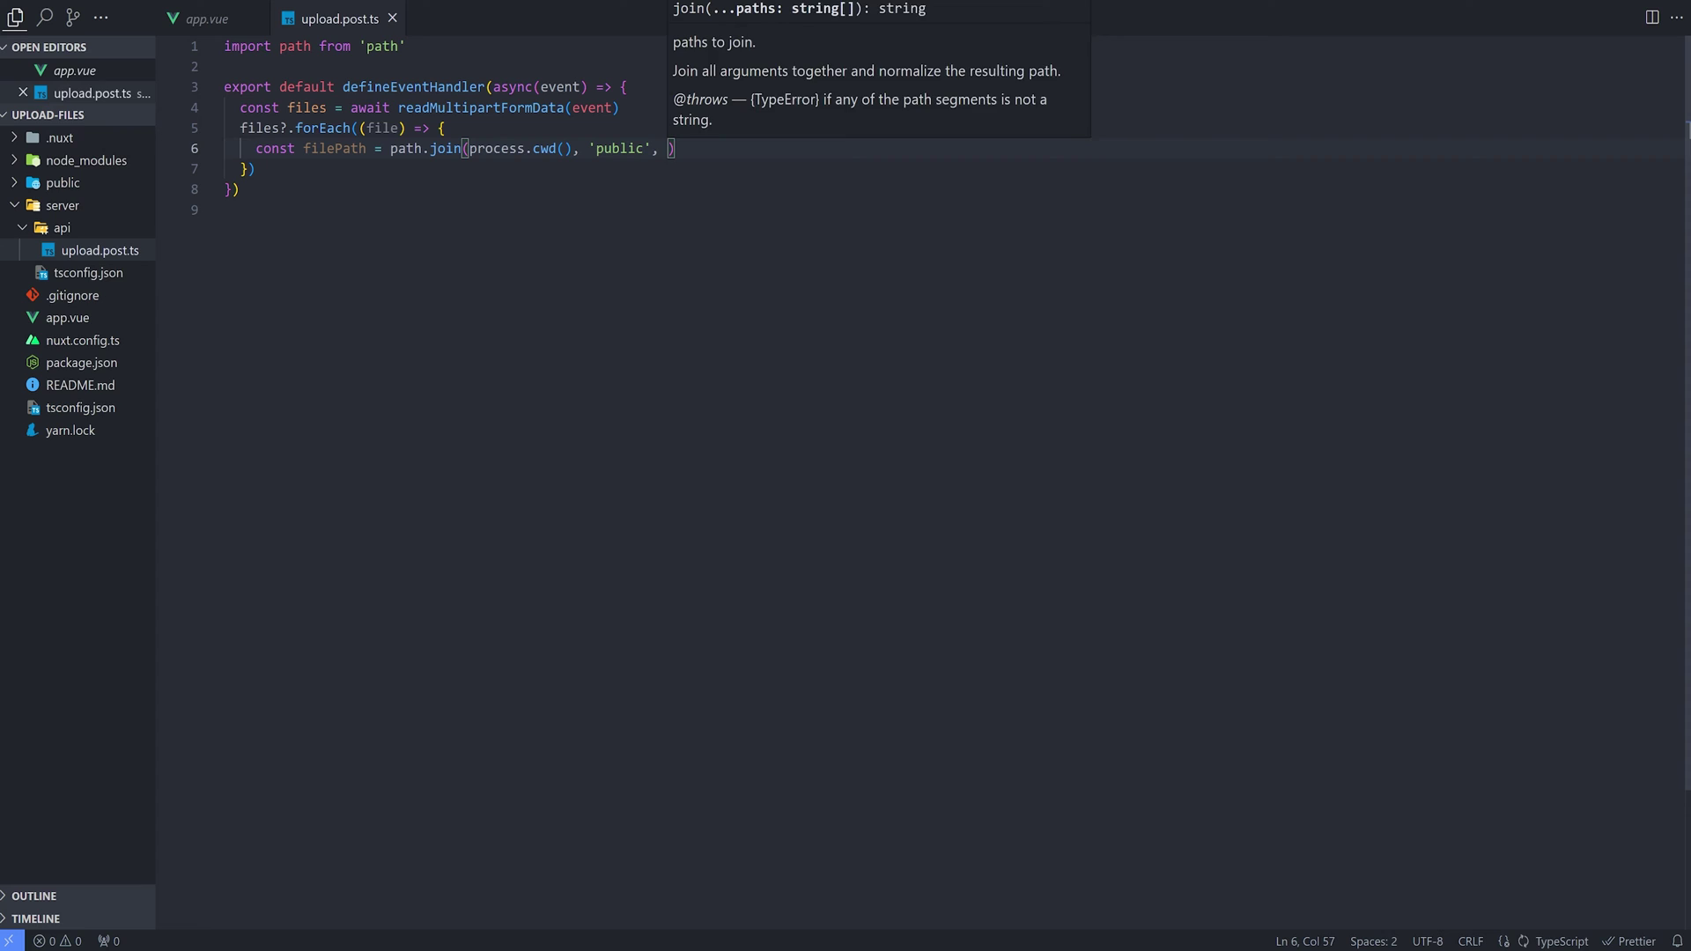
{"action": "type", "text": "file."}
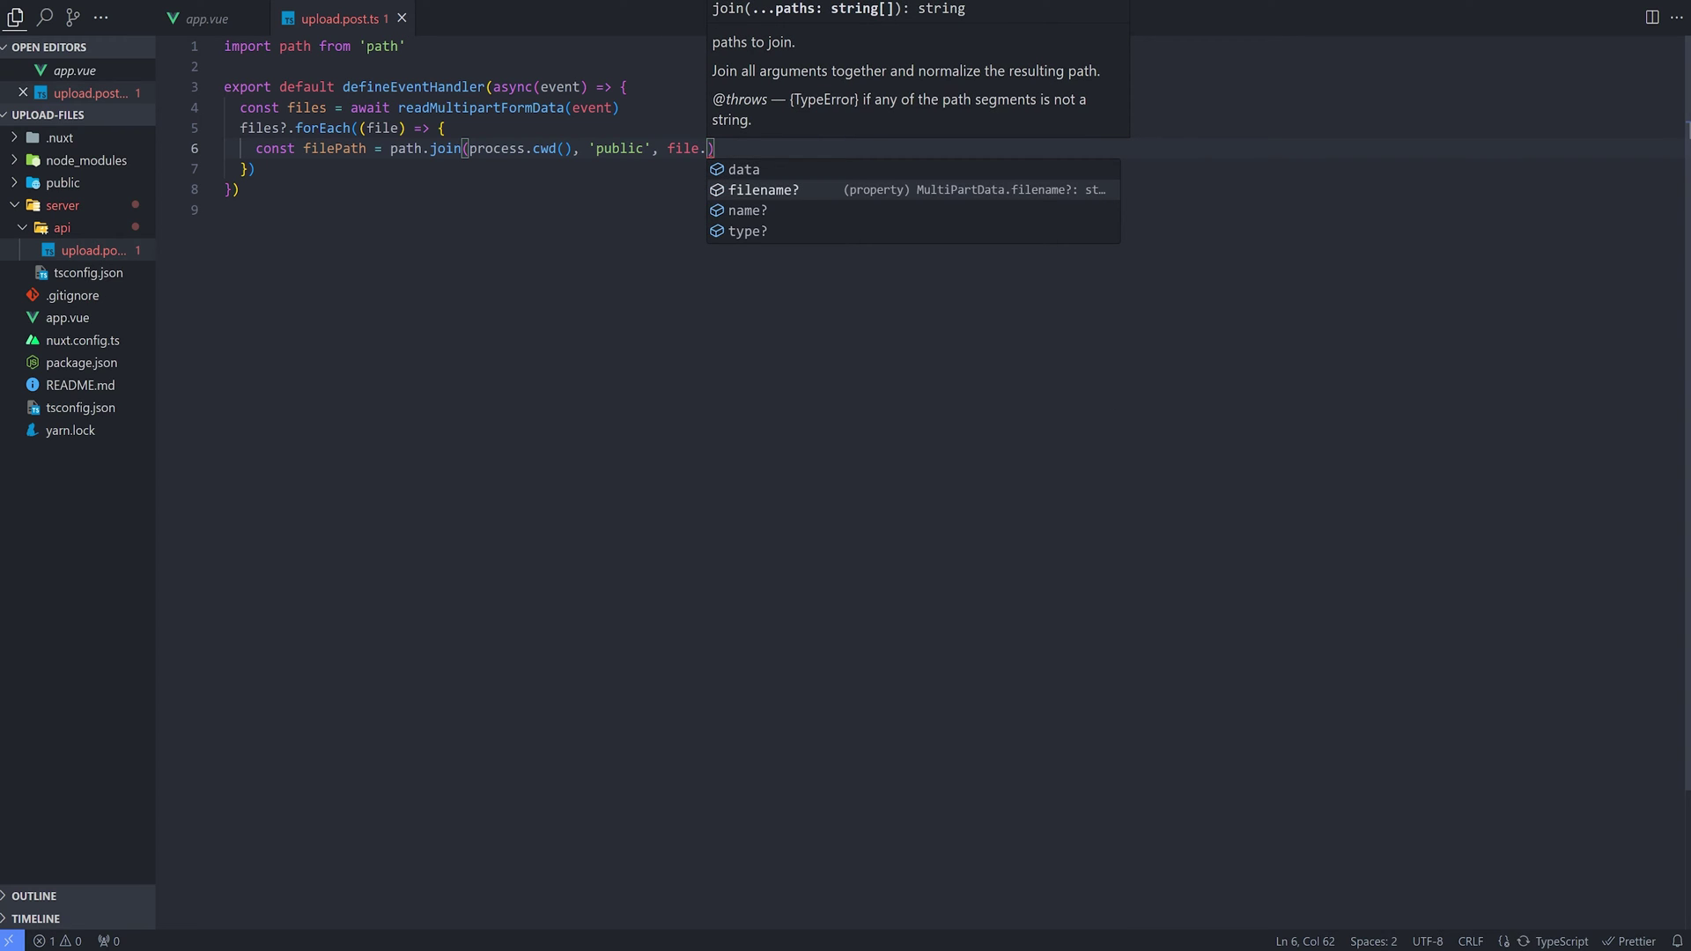
{"action": "key", "text": "Return"}
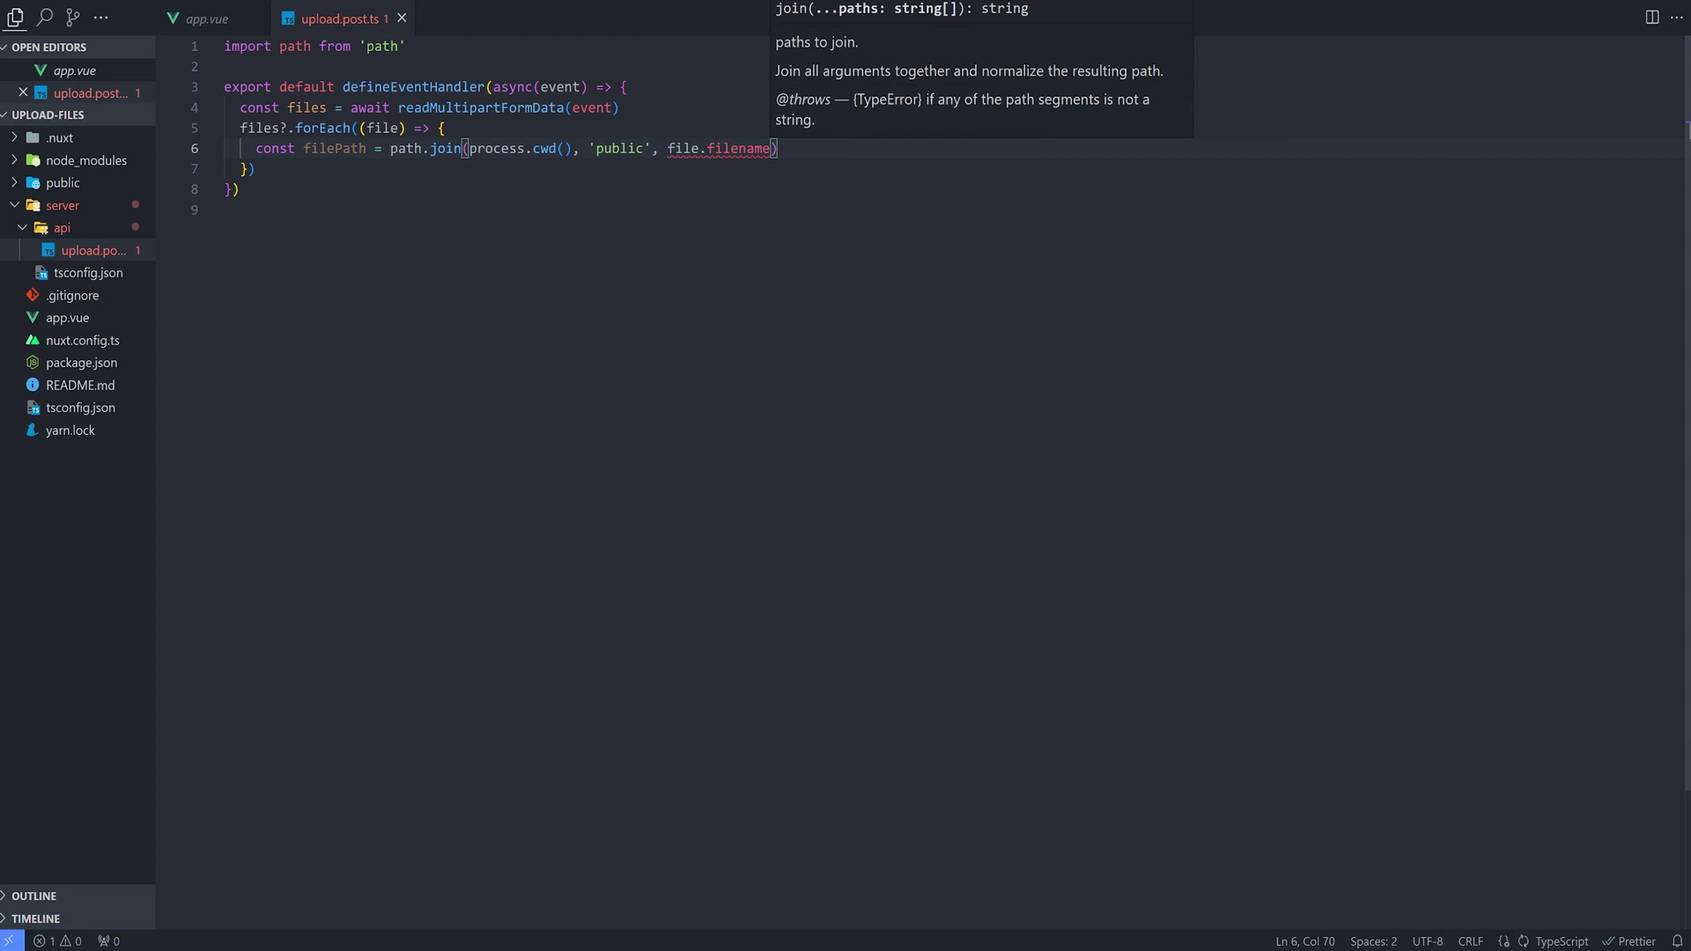
{"action": "type", "text": "as string"}
{"action": "key", "text": "Return"}
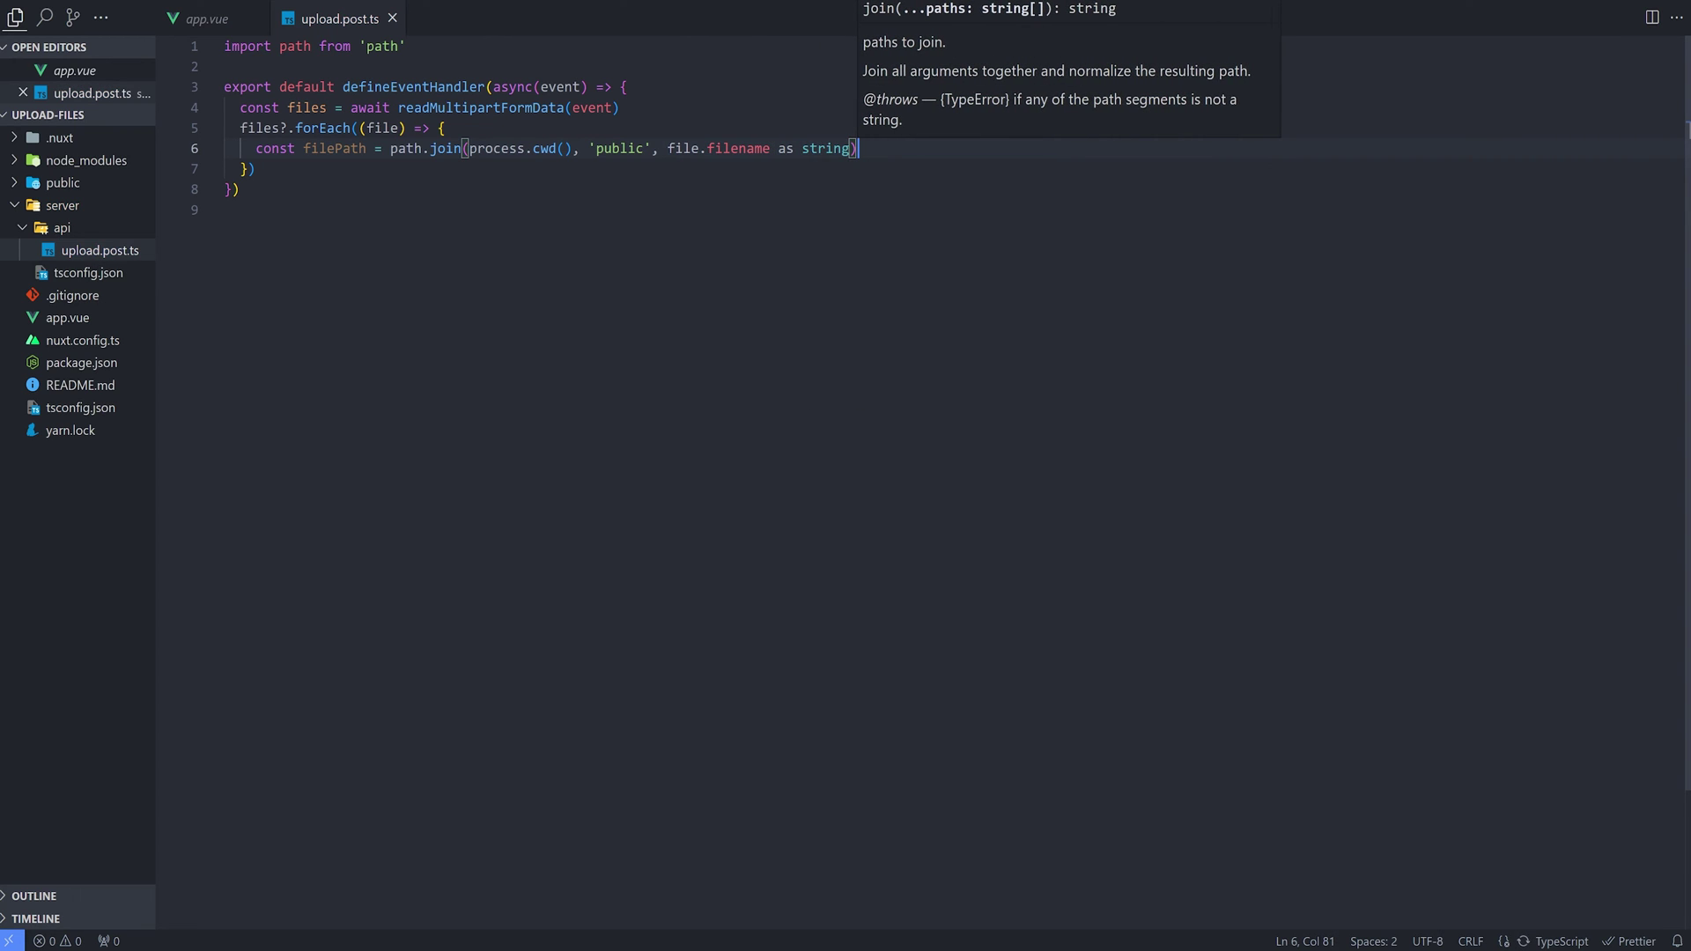
{"action": "key", "text": "Escape"}
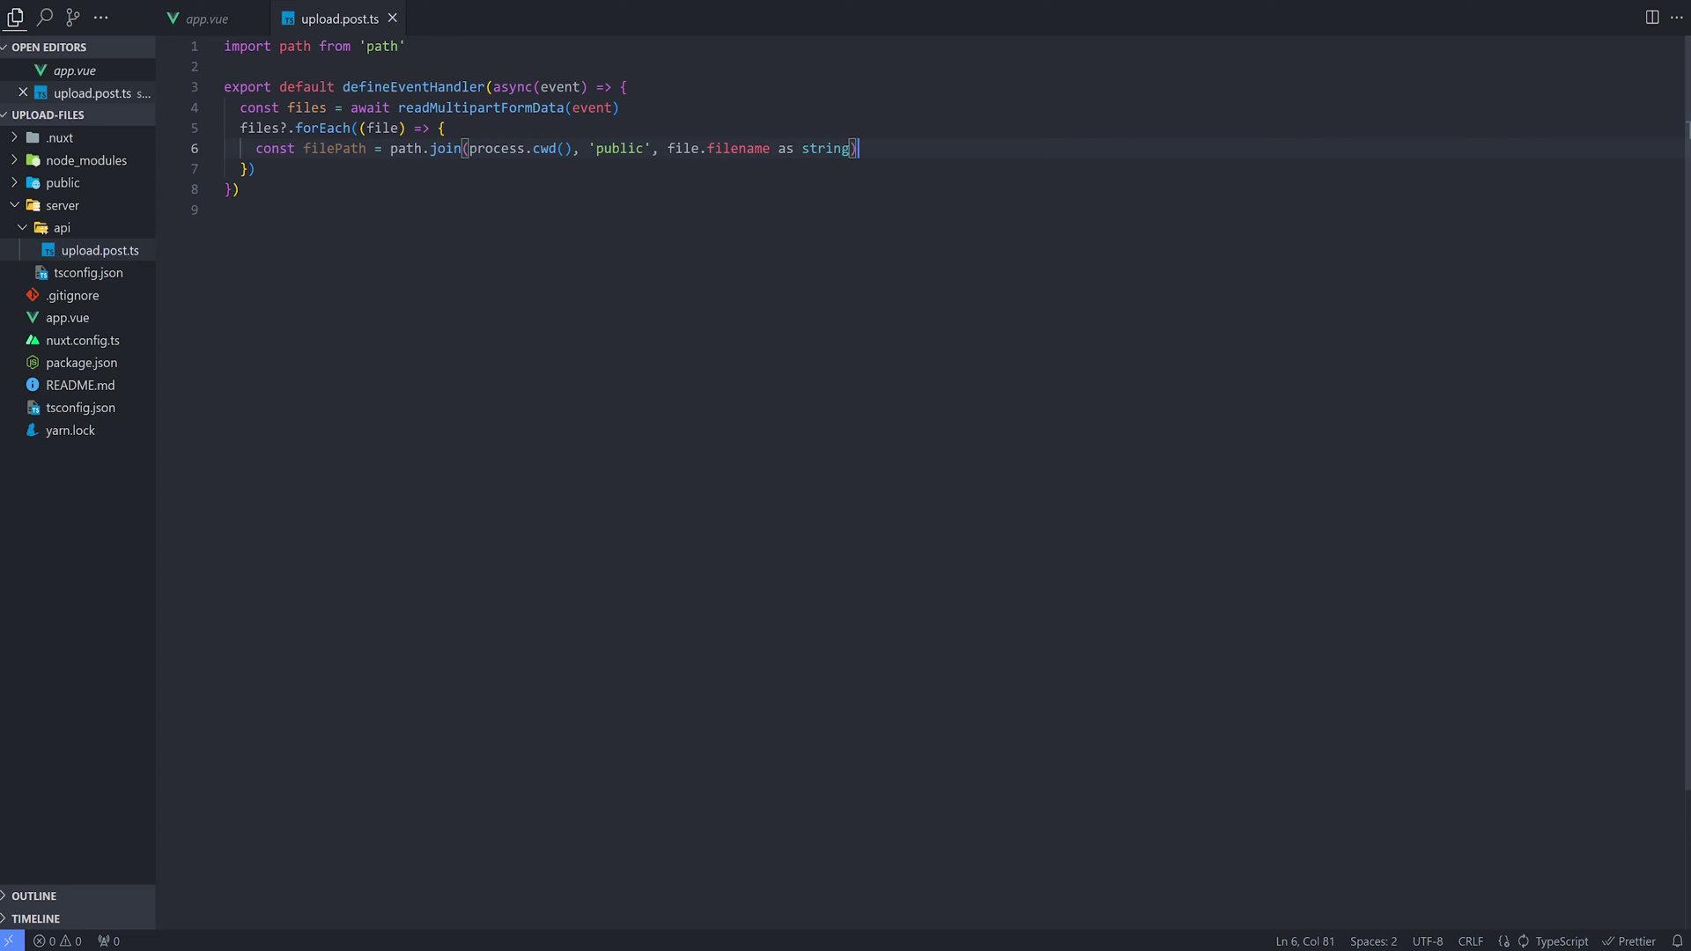
Add import fs from 'fs' below the path import.
{"action": "key", "text": "Return"}
{"action": "left_click", "coordinate": [294, 47]}
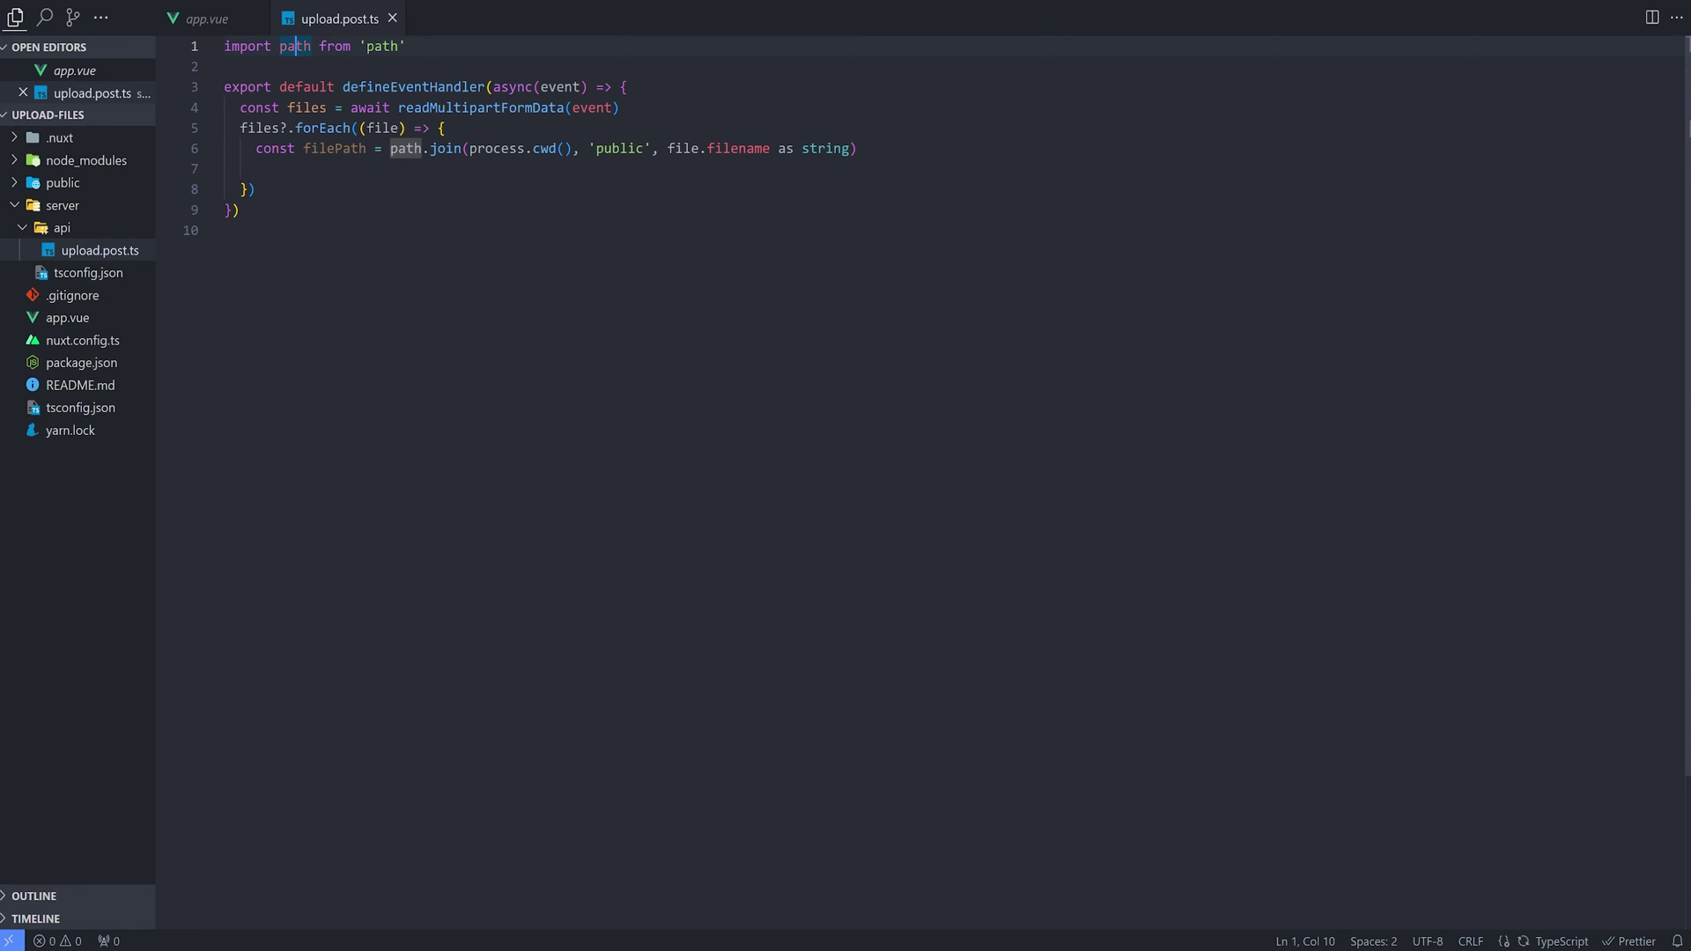
{"action": "key", "text": "Down"}
{"action": "key", "text": "Return"}
{"action": "key", "text": "Up"}
{"action": "key", "text": "Up"}
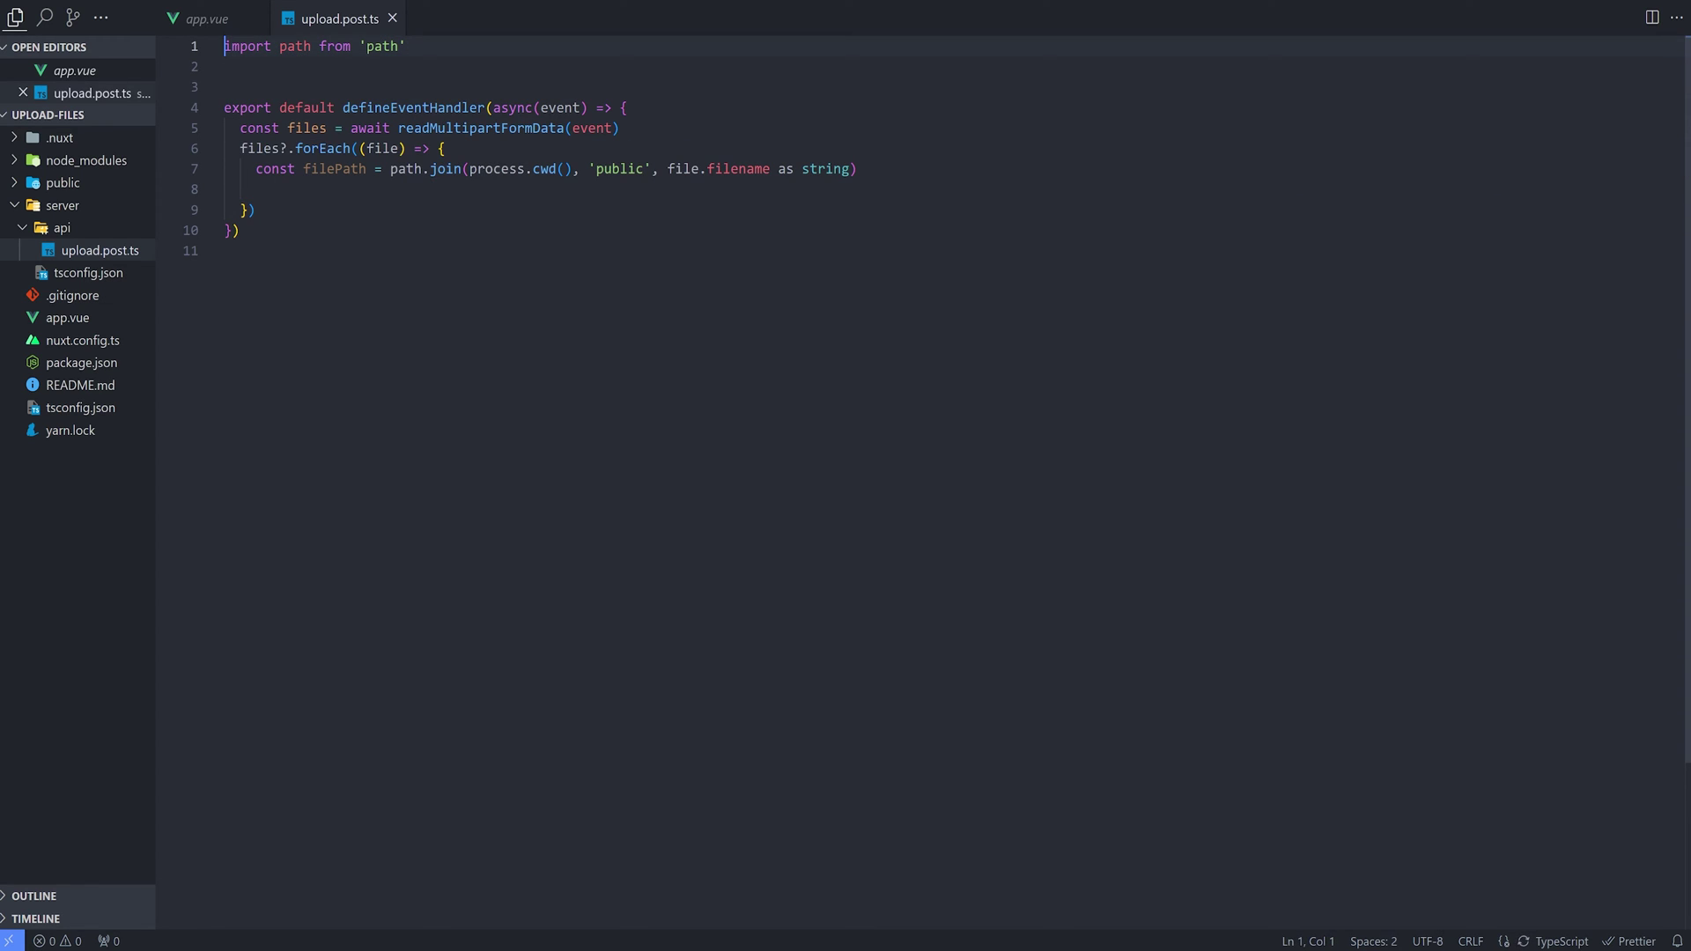
{"action": "key", "text": "Down"}
{"action": "type", "text": "import "}
{"action": "type", "text": "fs from"}
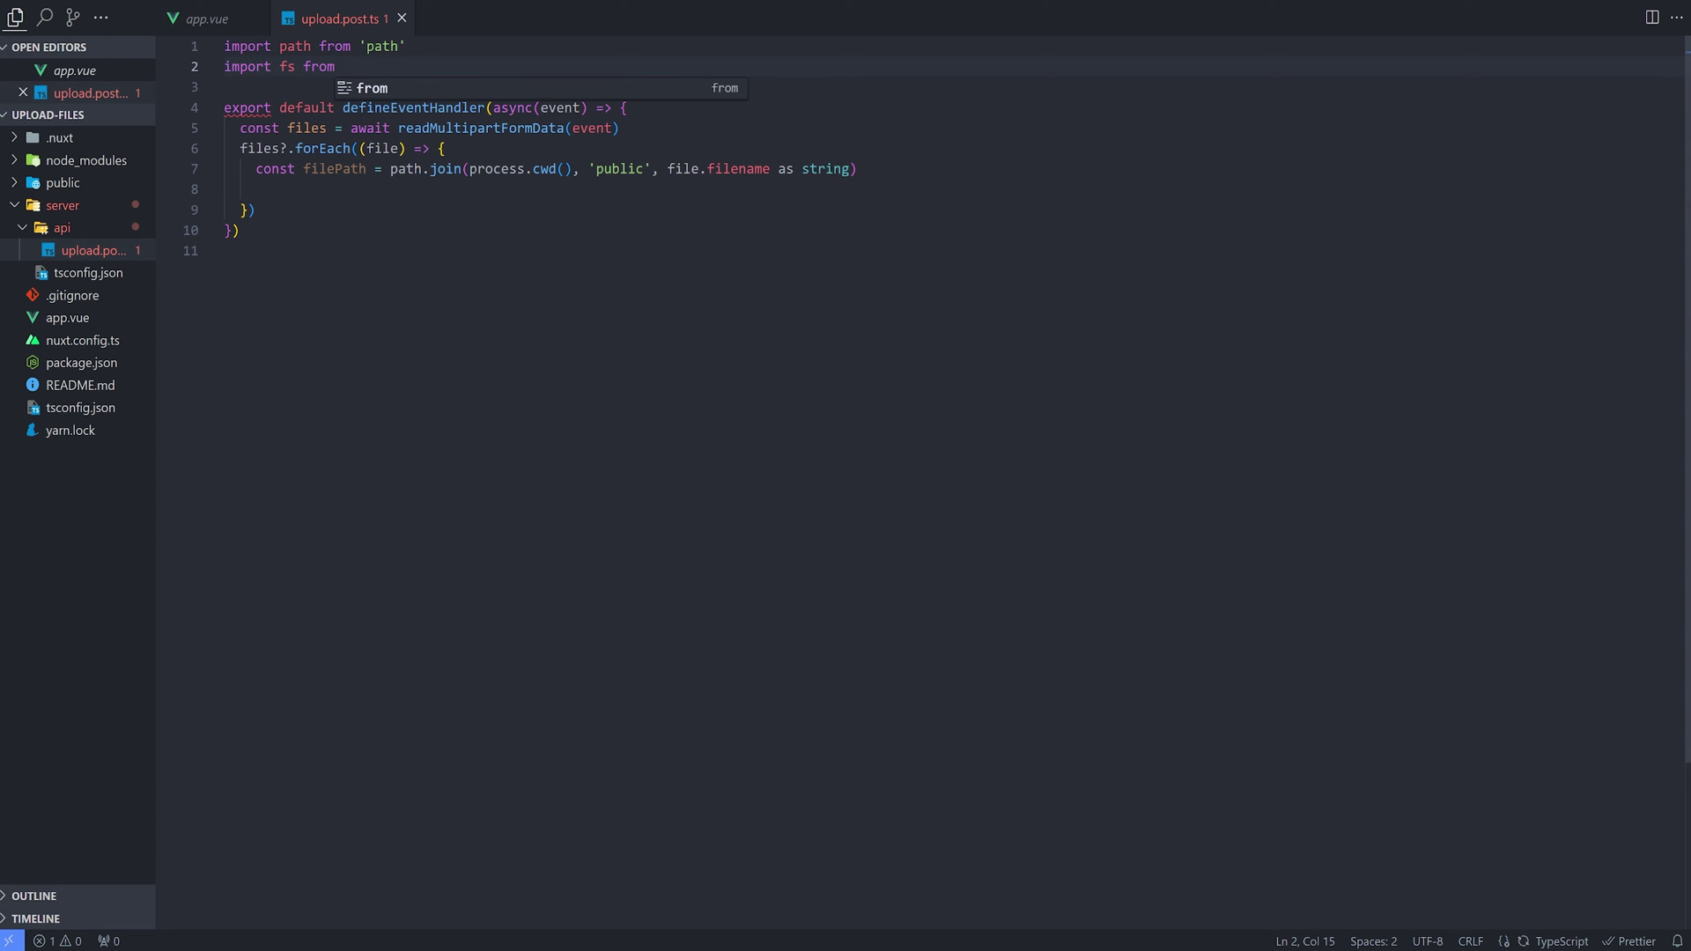
{"action": "type", "text": " '"}
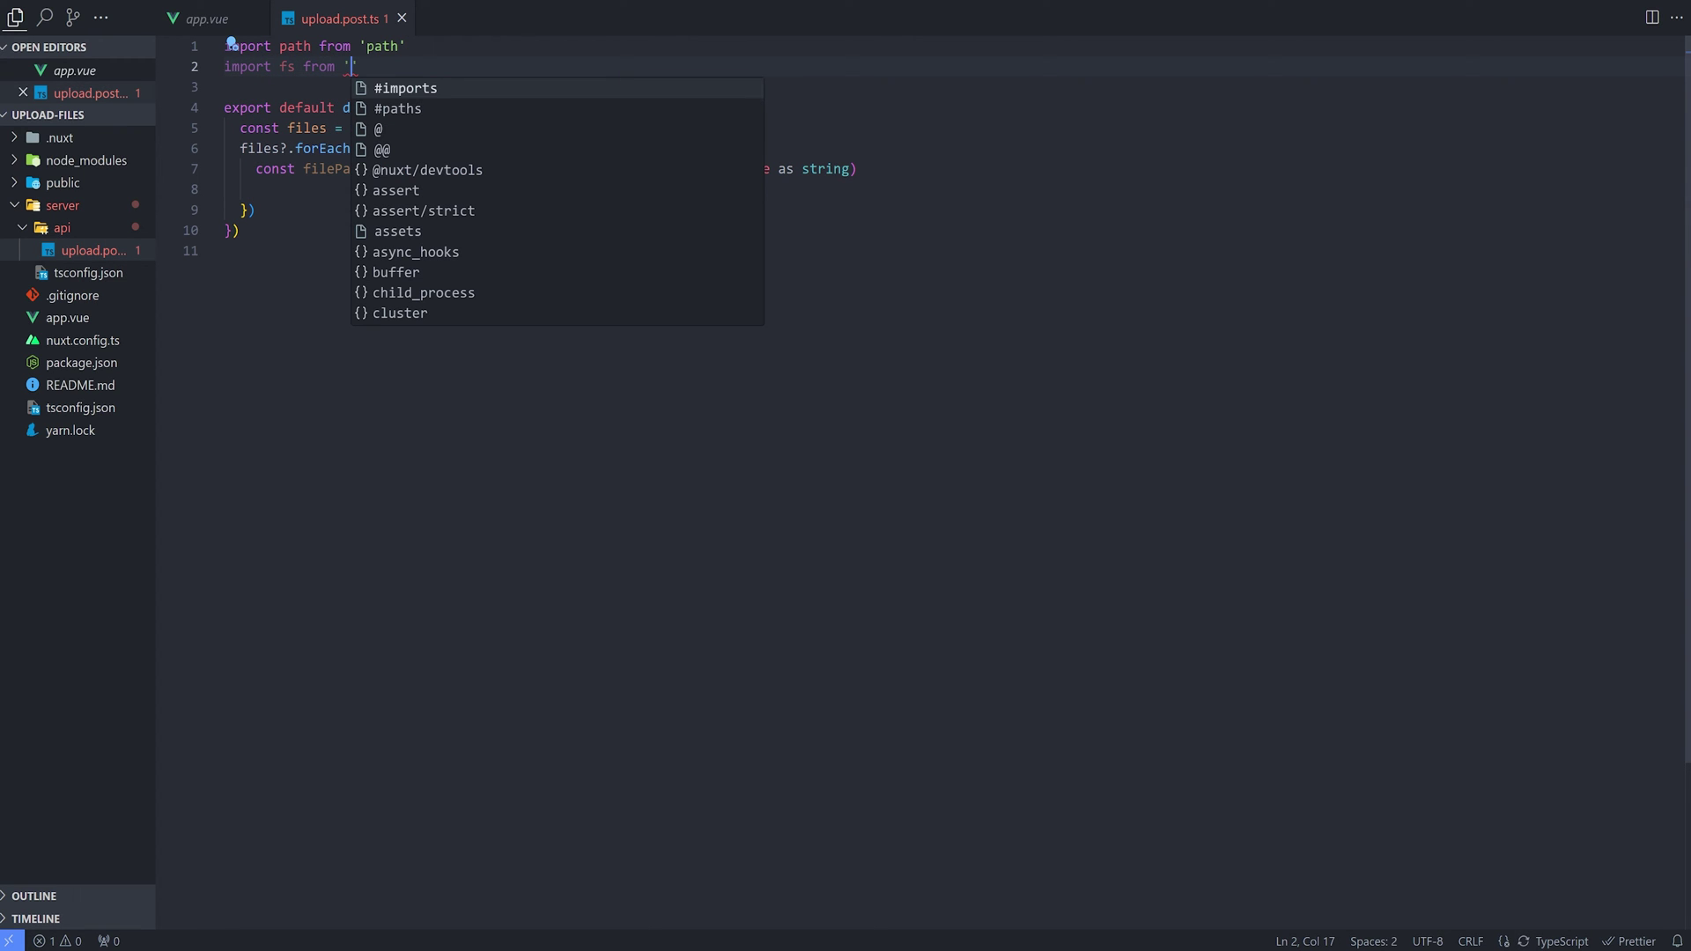
{"action": "type", "text": "fs'"}
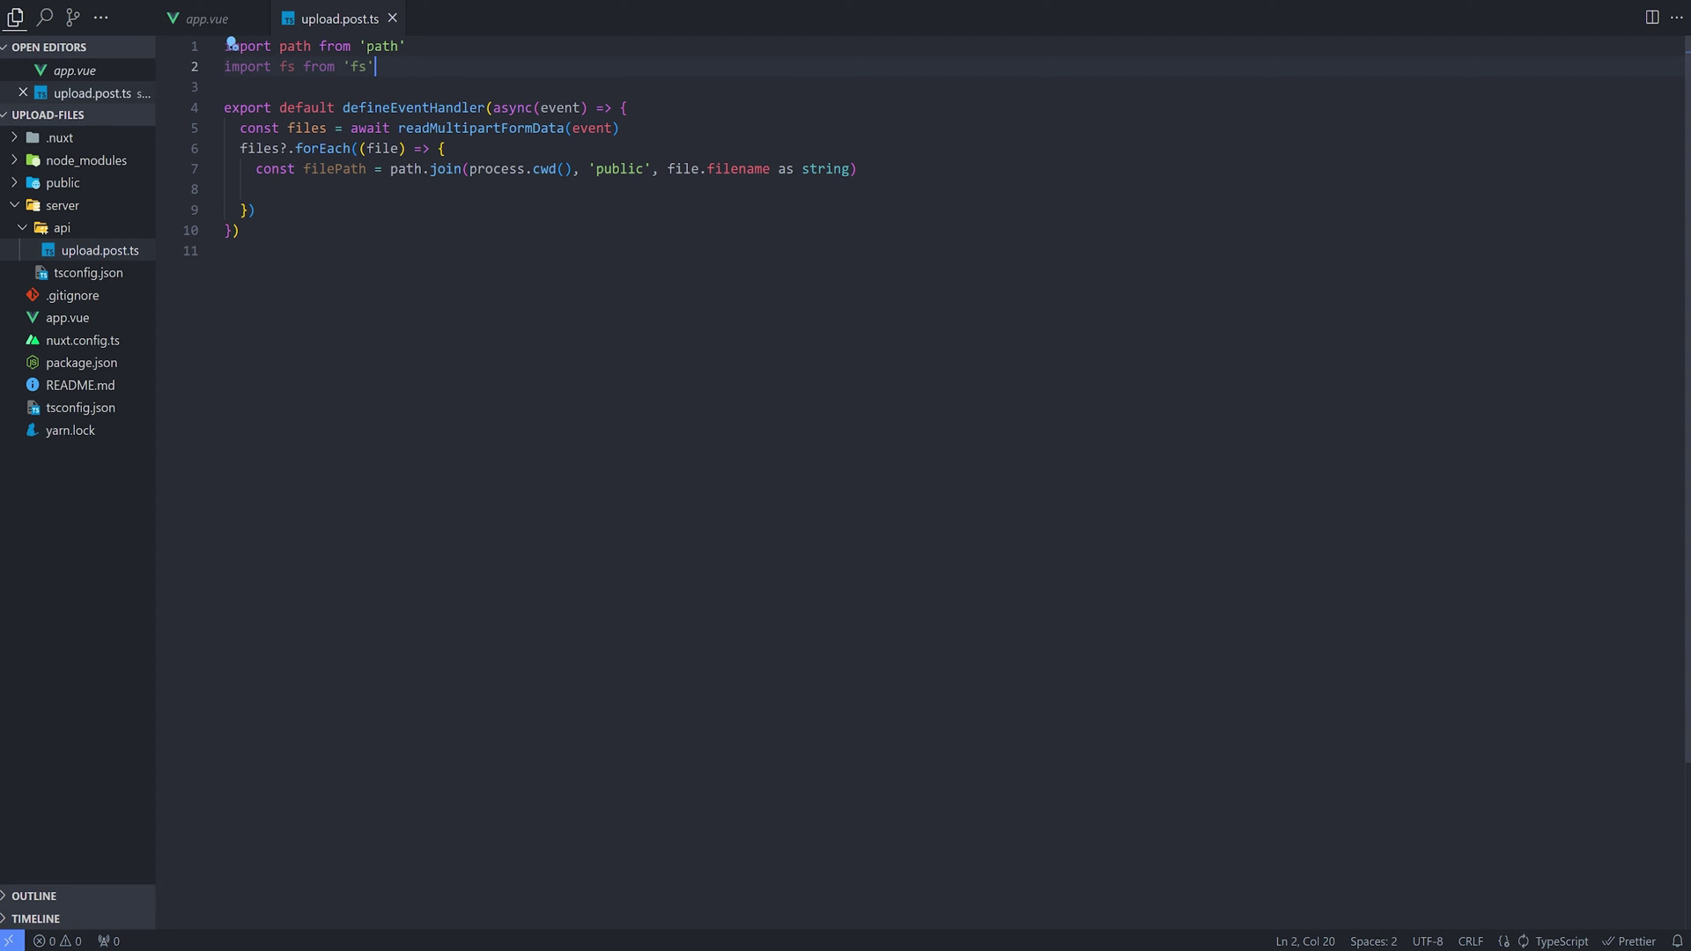
Write each file with fs.writeFileSync(filePath, file.data) inside the loop.
{"action": "key", "text": "Down"}
{"action": "key", "text": "Down"}
{"action": "key", "text": "Down"}
{"action": "key", "text": "Tab"}
{"action": "key", "text": "Tab"}
{"action": "type", "text": "fs.wr"}
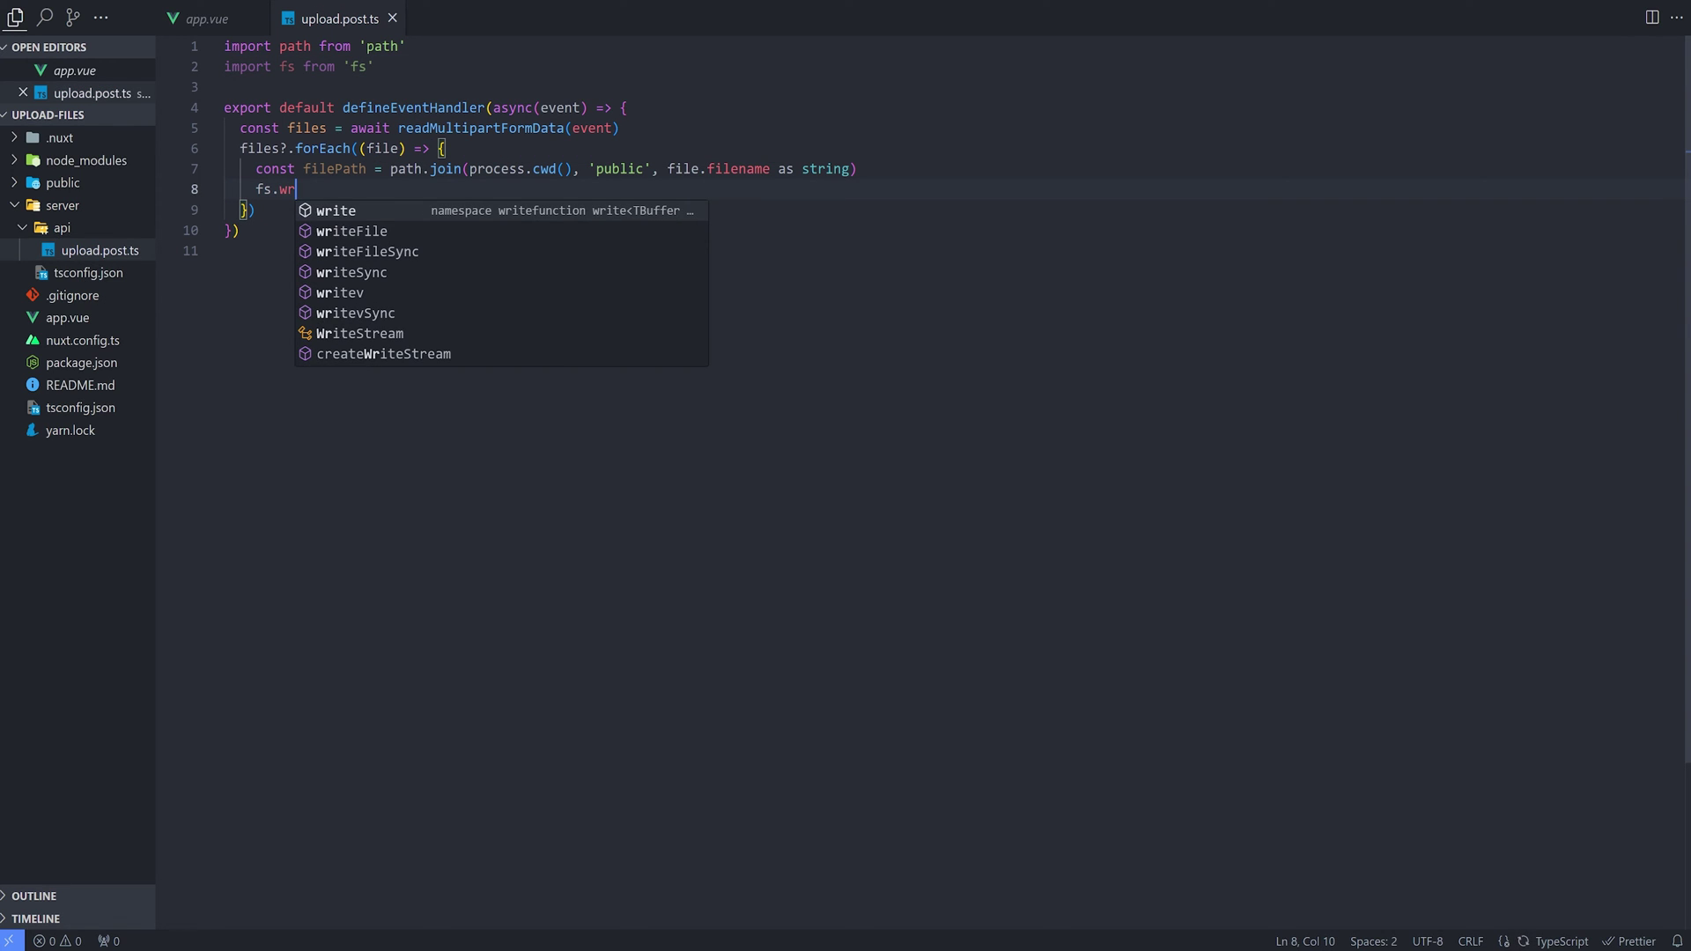
{"action": "key", "text": "Down"}
{"action": "key", "text": "Down"}
{"action": "key", "text": "Return"}
{"action": "type", "text": "("}
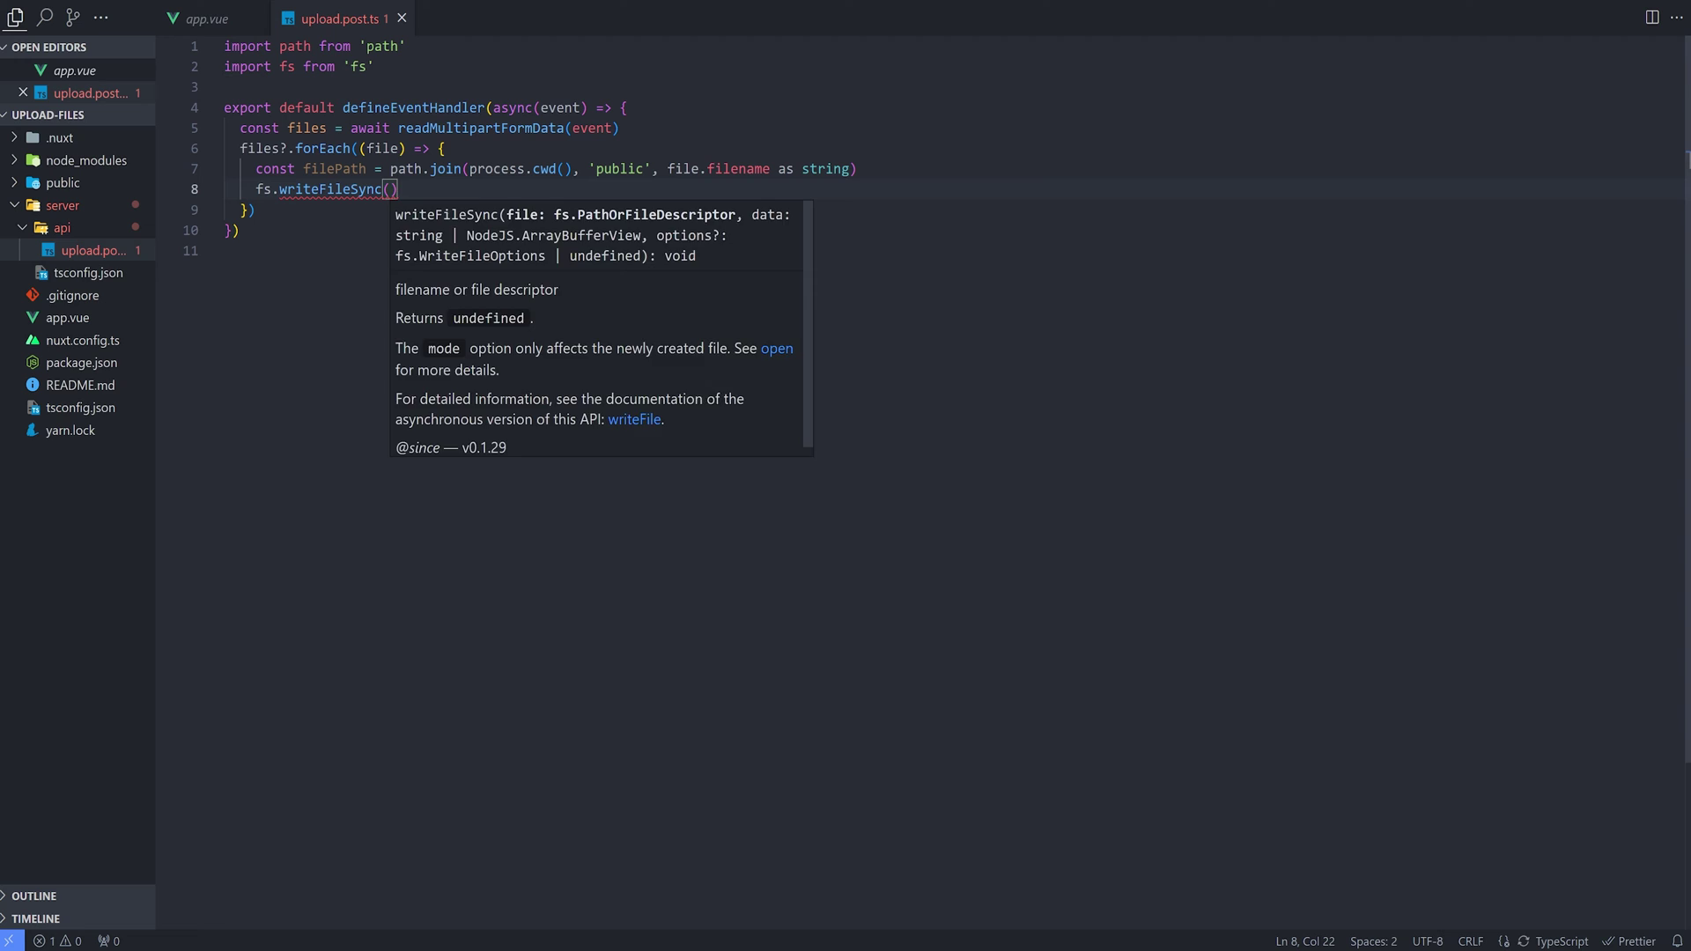
{"action": "type", "text": "file"}
{"action": "key", "text": "Return"}
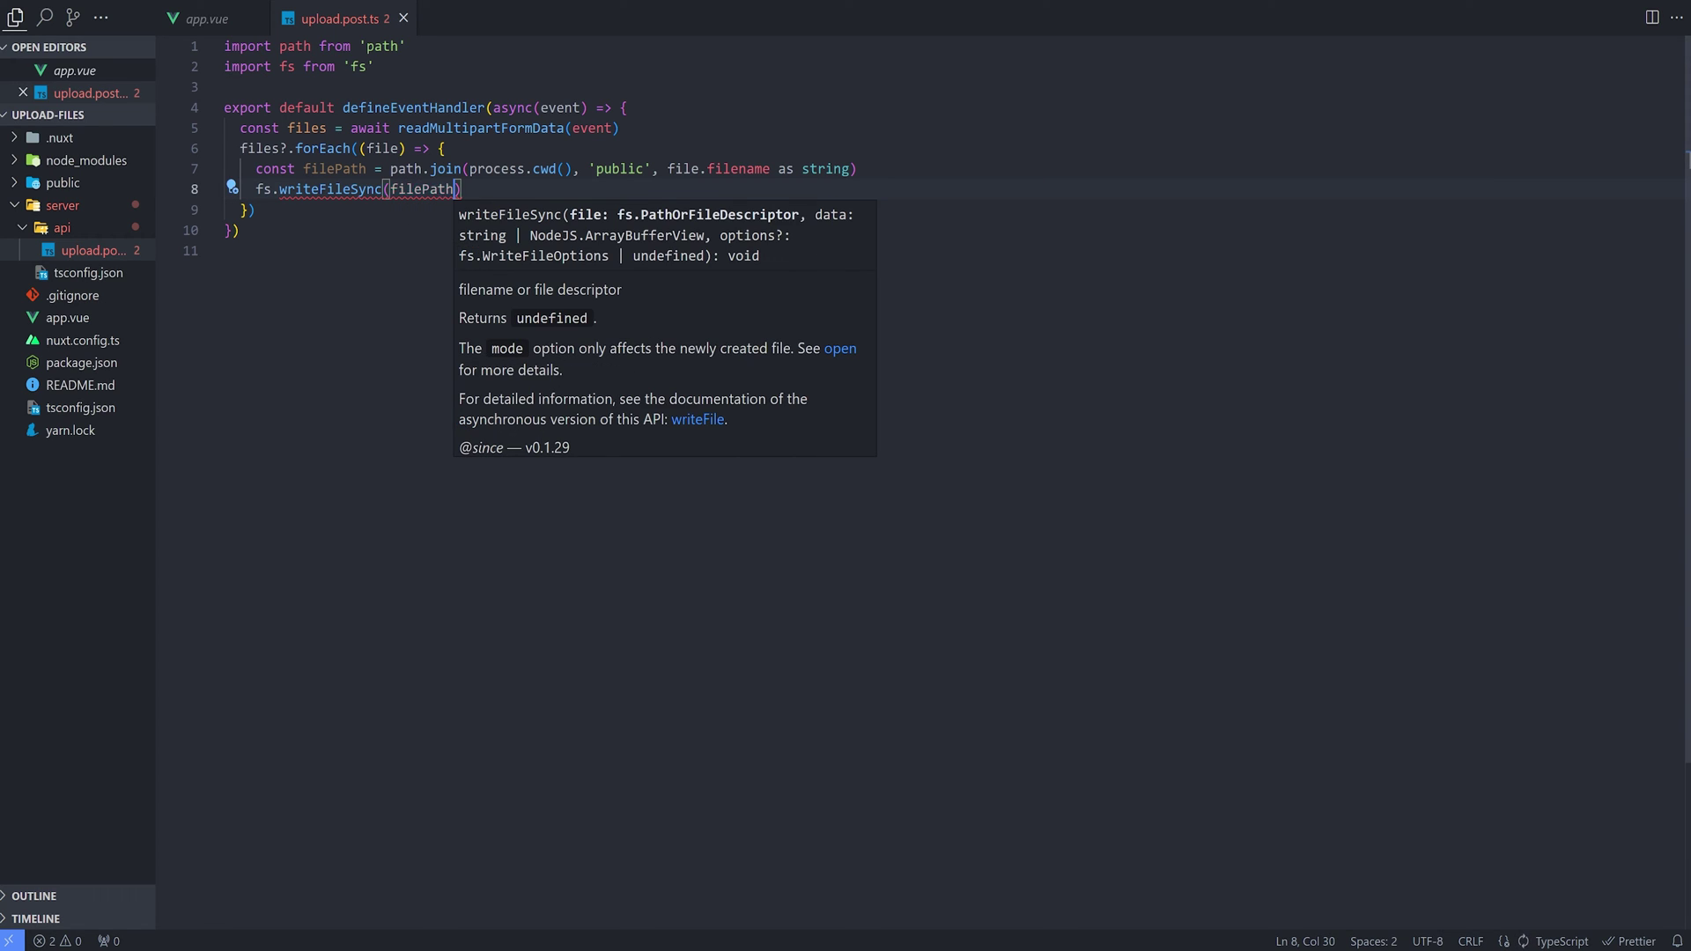
{"action": "type", "text": ", "}
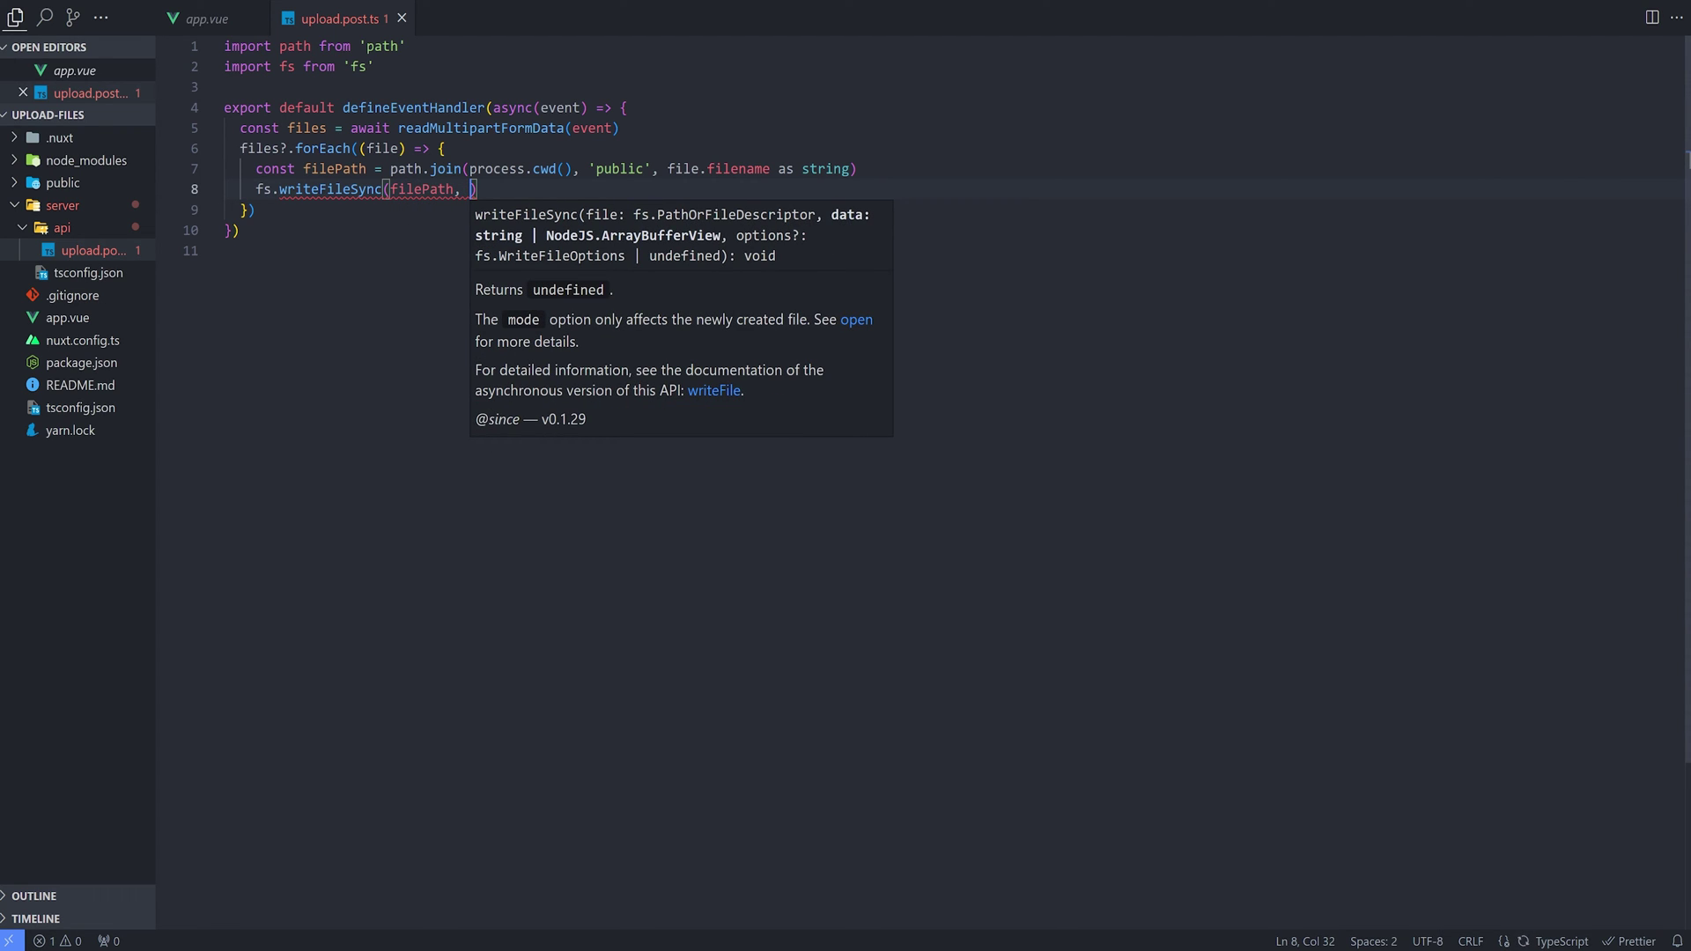
{"action": "type", "text": "file.data"}
{"action": "key", "text": "Return"}
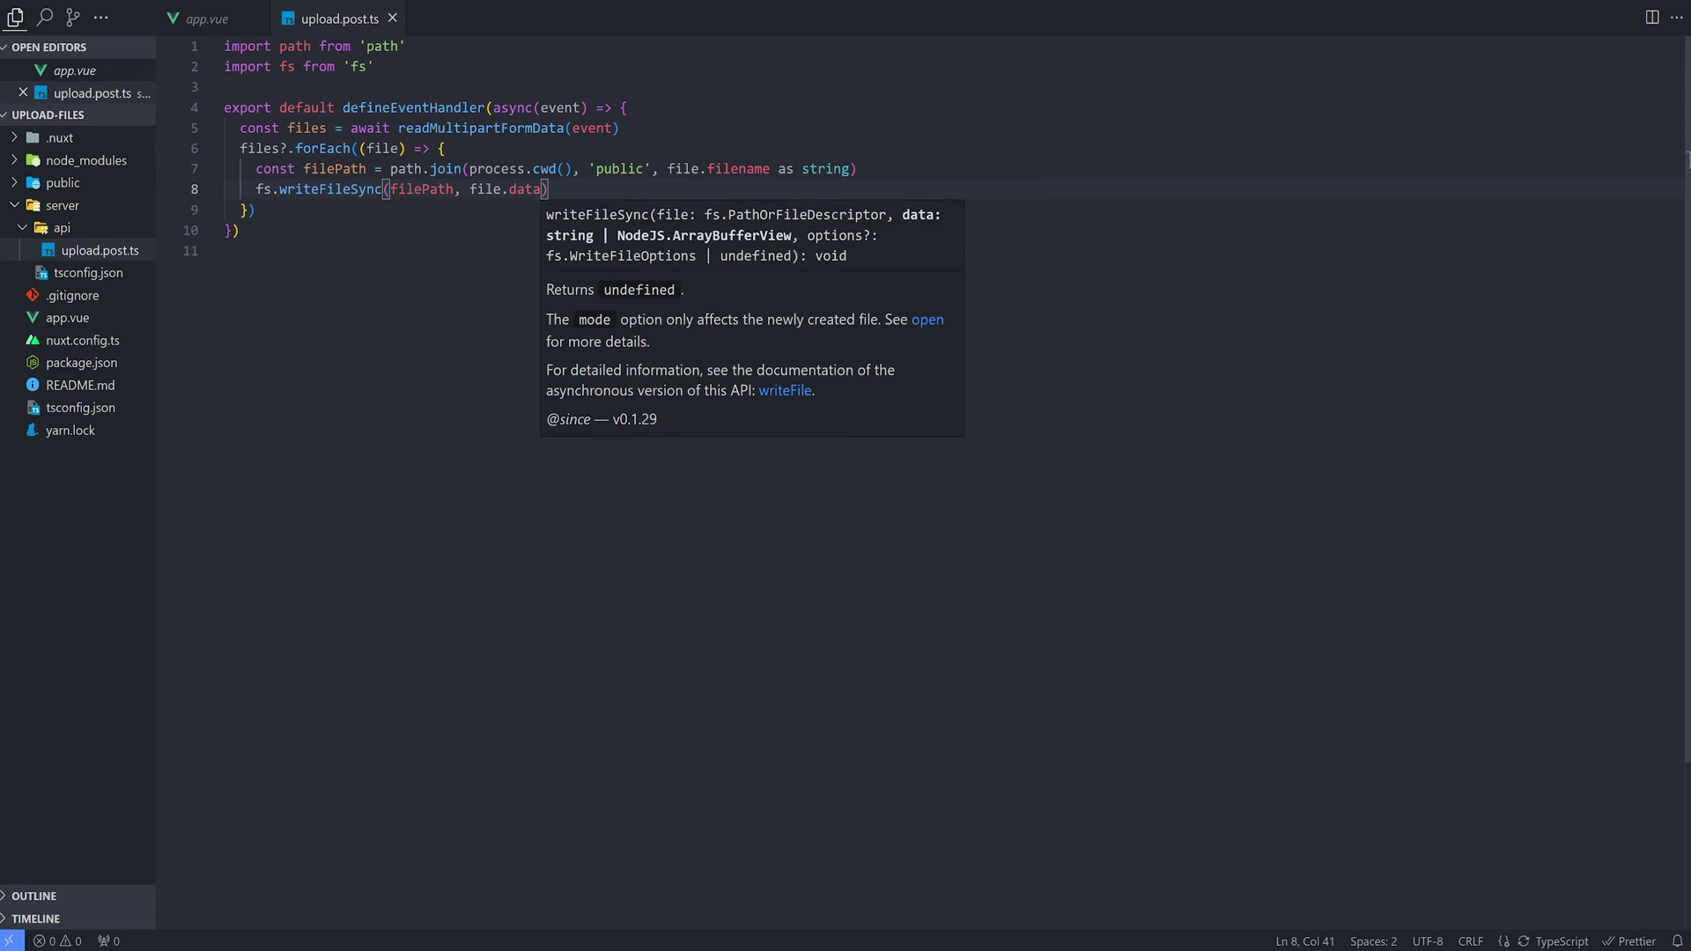
{"action": "key", "text": "Right"}
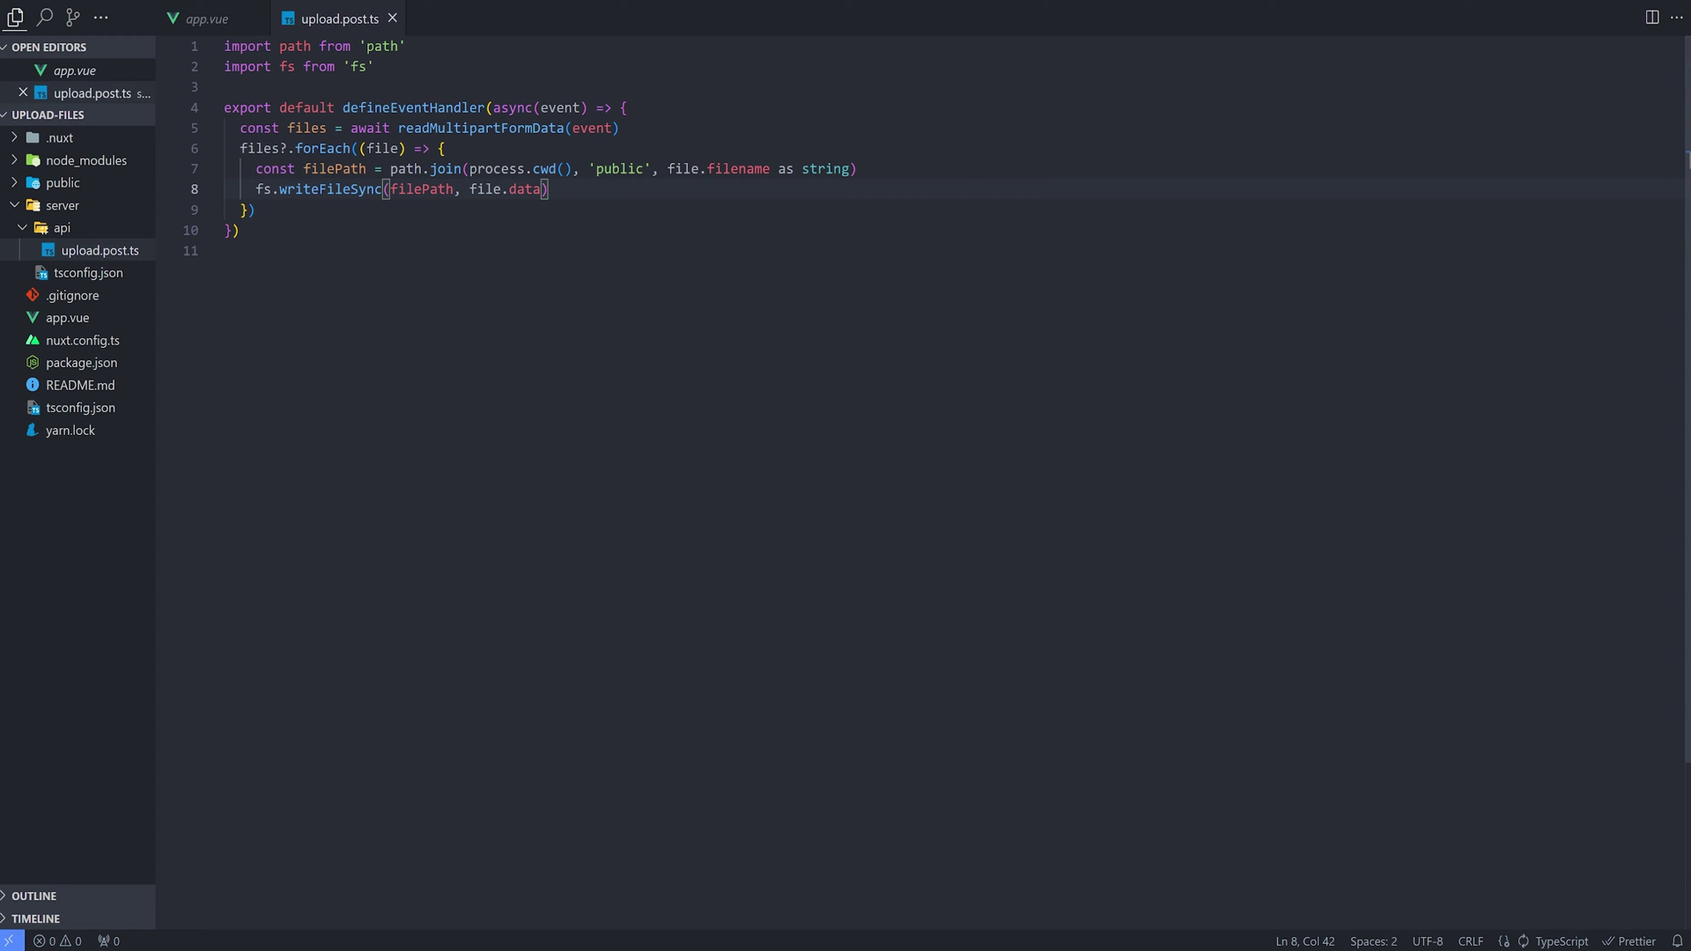
Return 200 after the forEach loop.
{"action": "key", "text": "Down"}
{"action": "key", "text": "Return"}
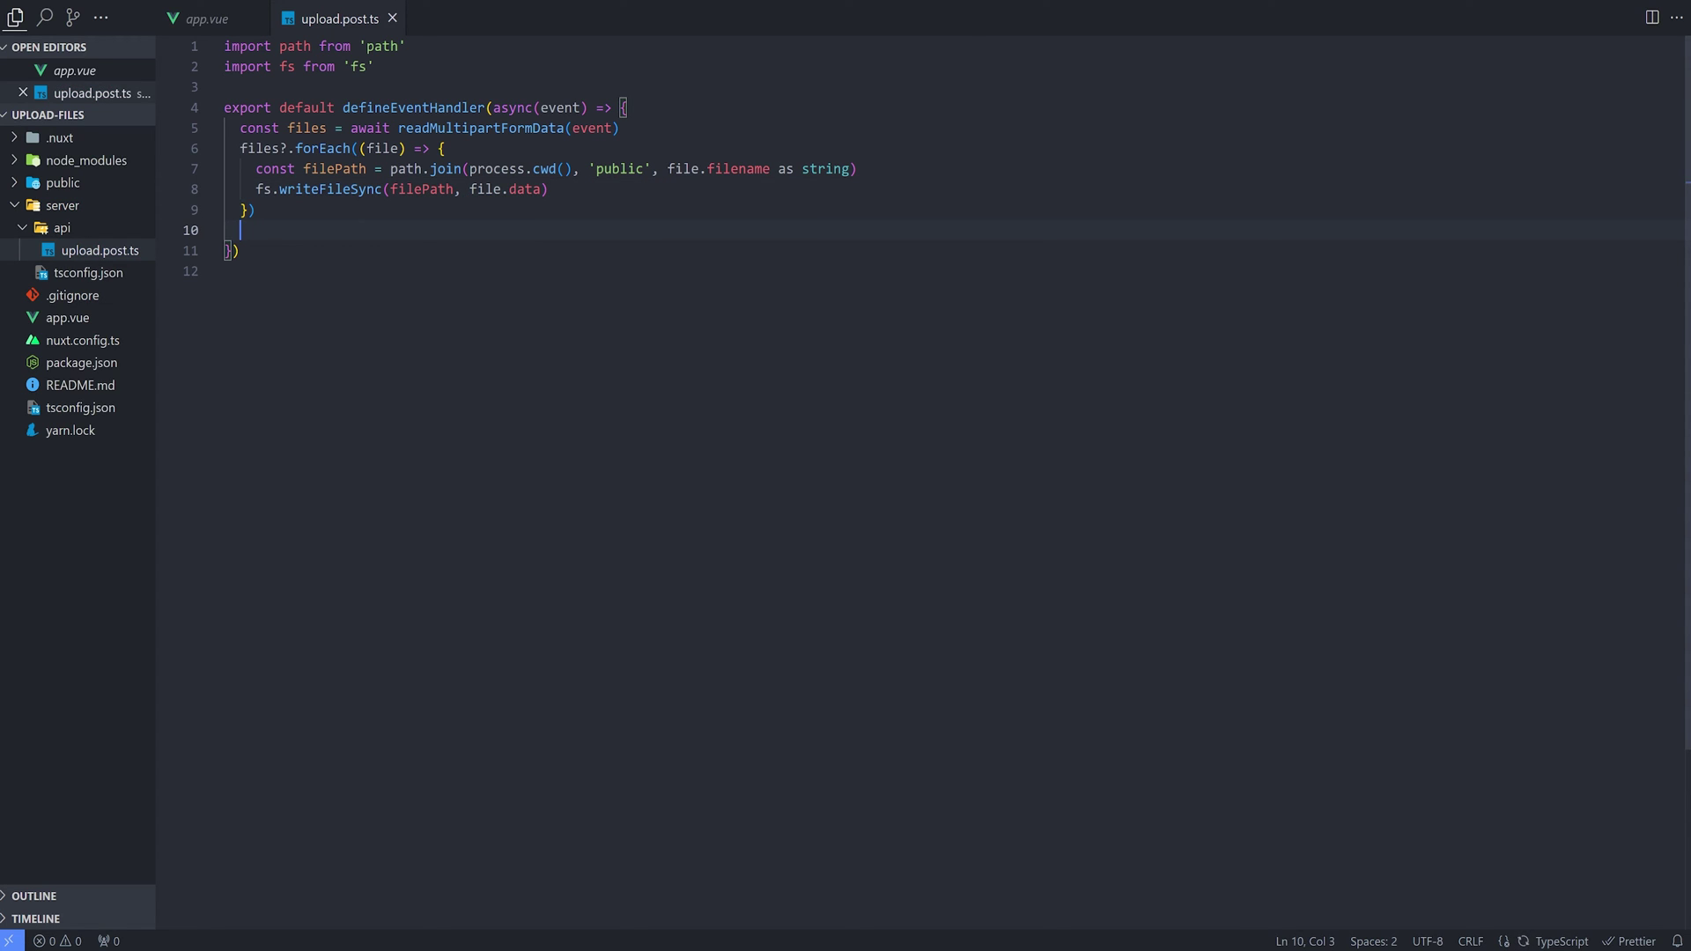
{"action": "type", "text": "return 200"}
{"action": "key", "text": "Down"}
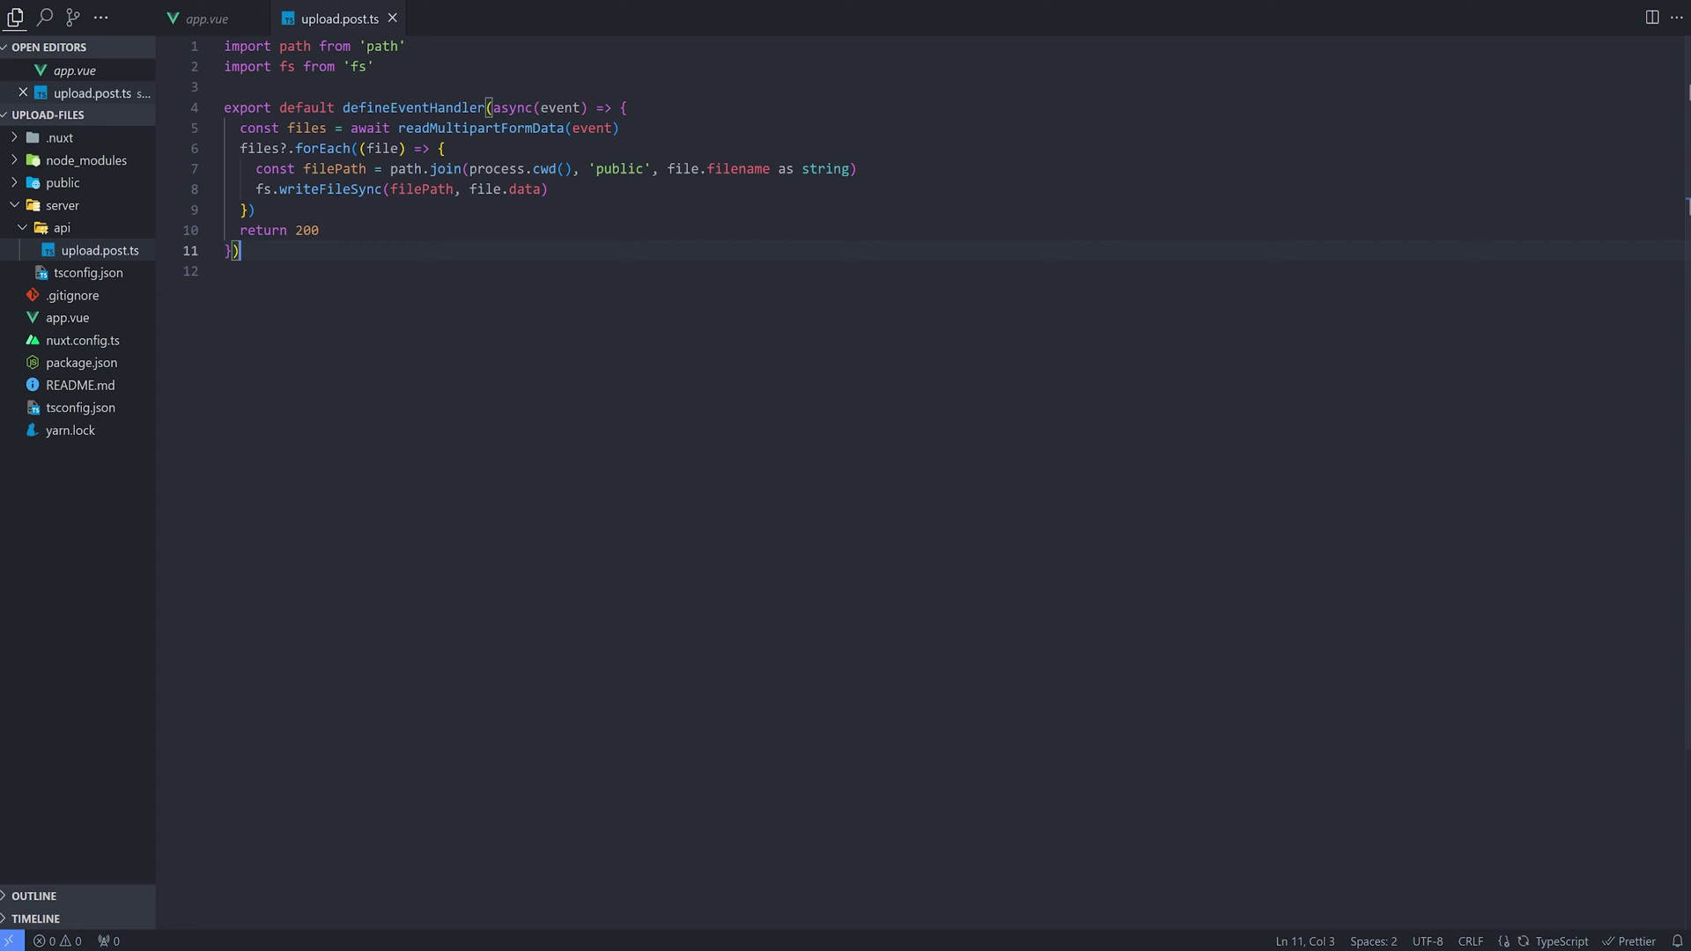
{"action": "key", "text": "alt+Tab"}
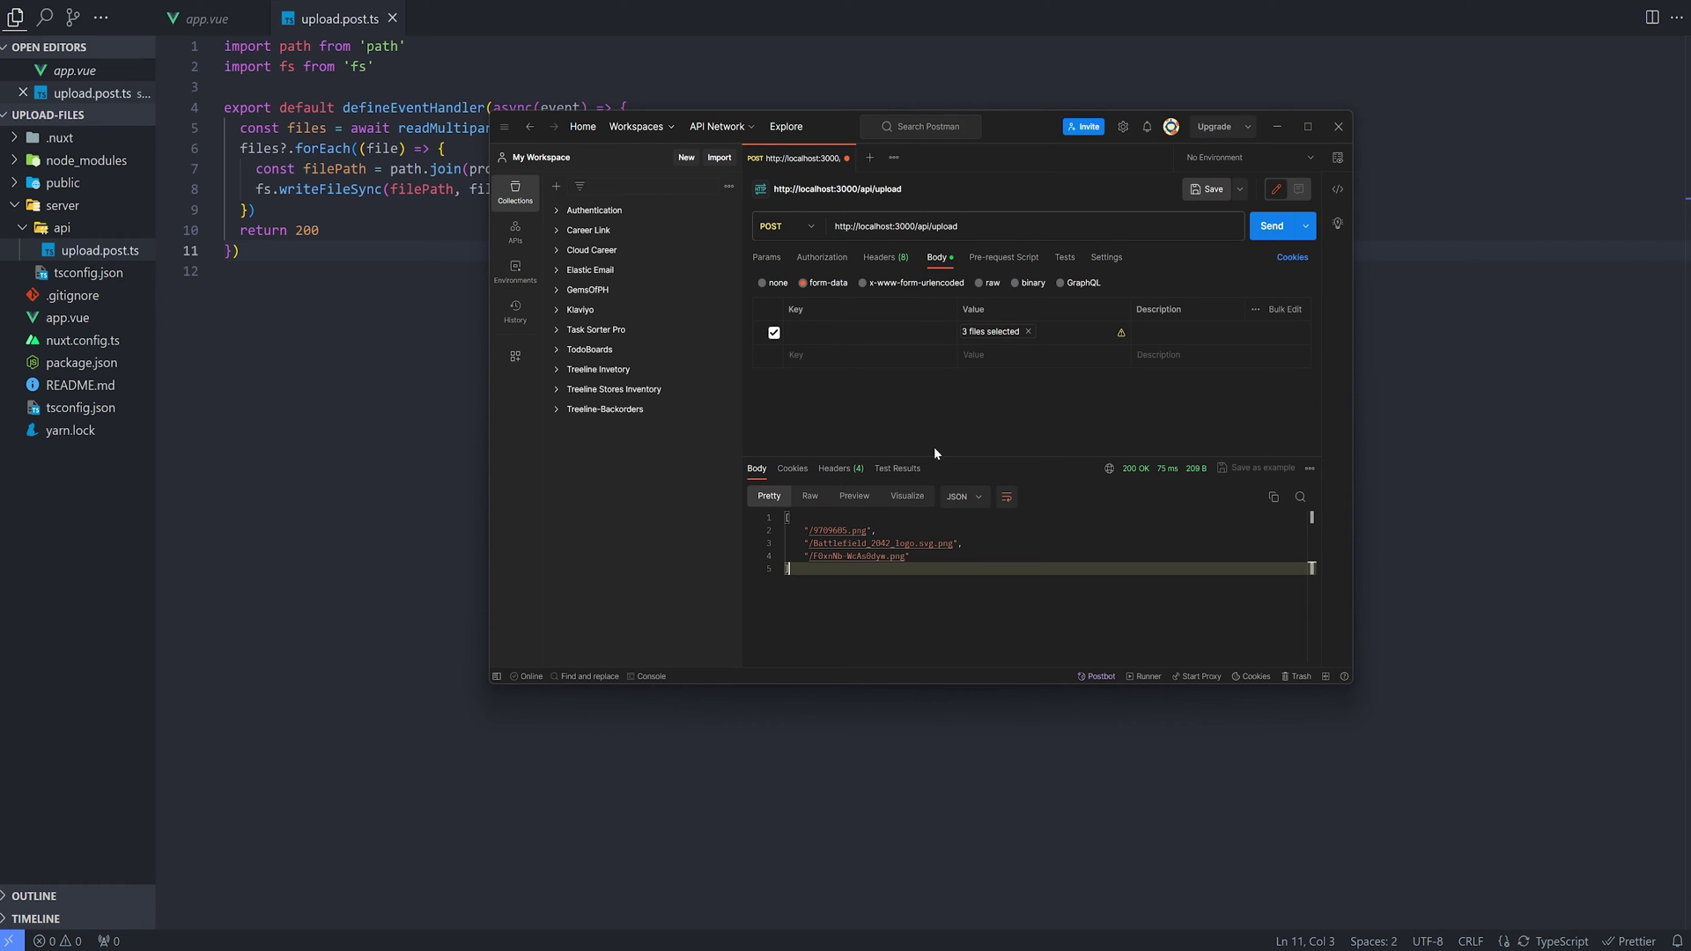
{"action": "mouse_move", "coordinate": [925, 331]}
{"action": "left_click", "coordinate": [1026, 332]}
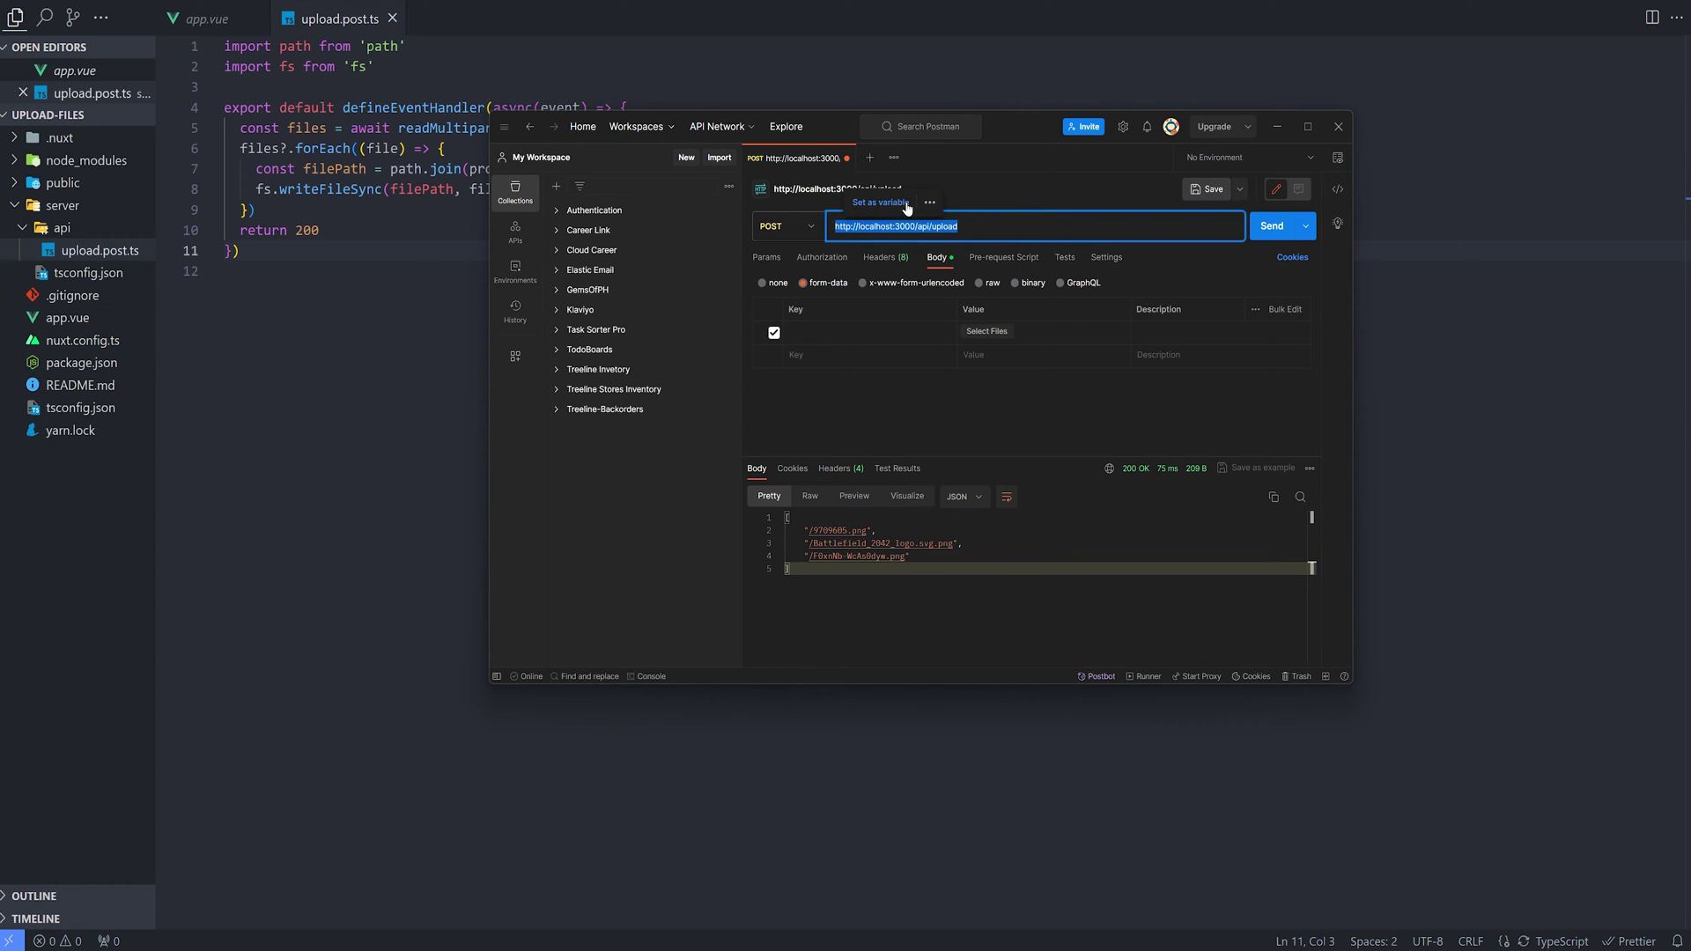
{"action": "left_click", "coordinate": [869, 158]}
{"action": "type", "text": "http://localhost:3000/api/upload"}
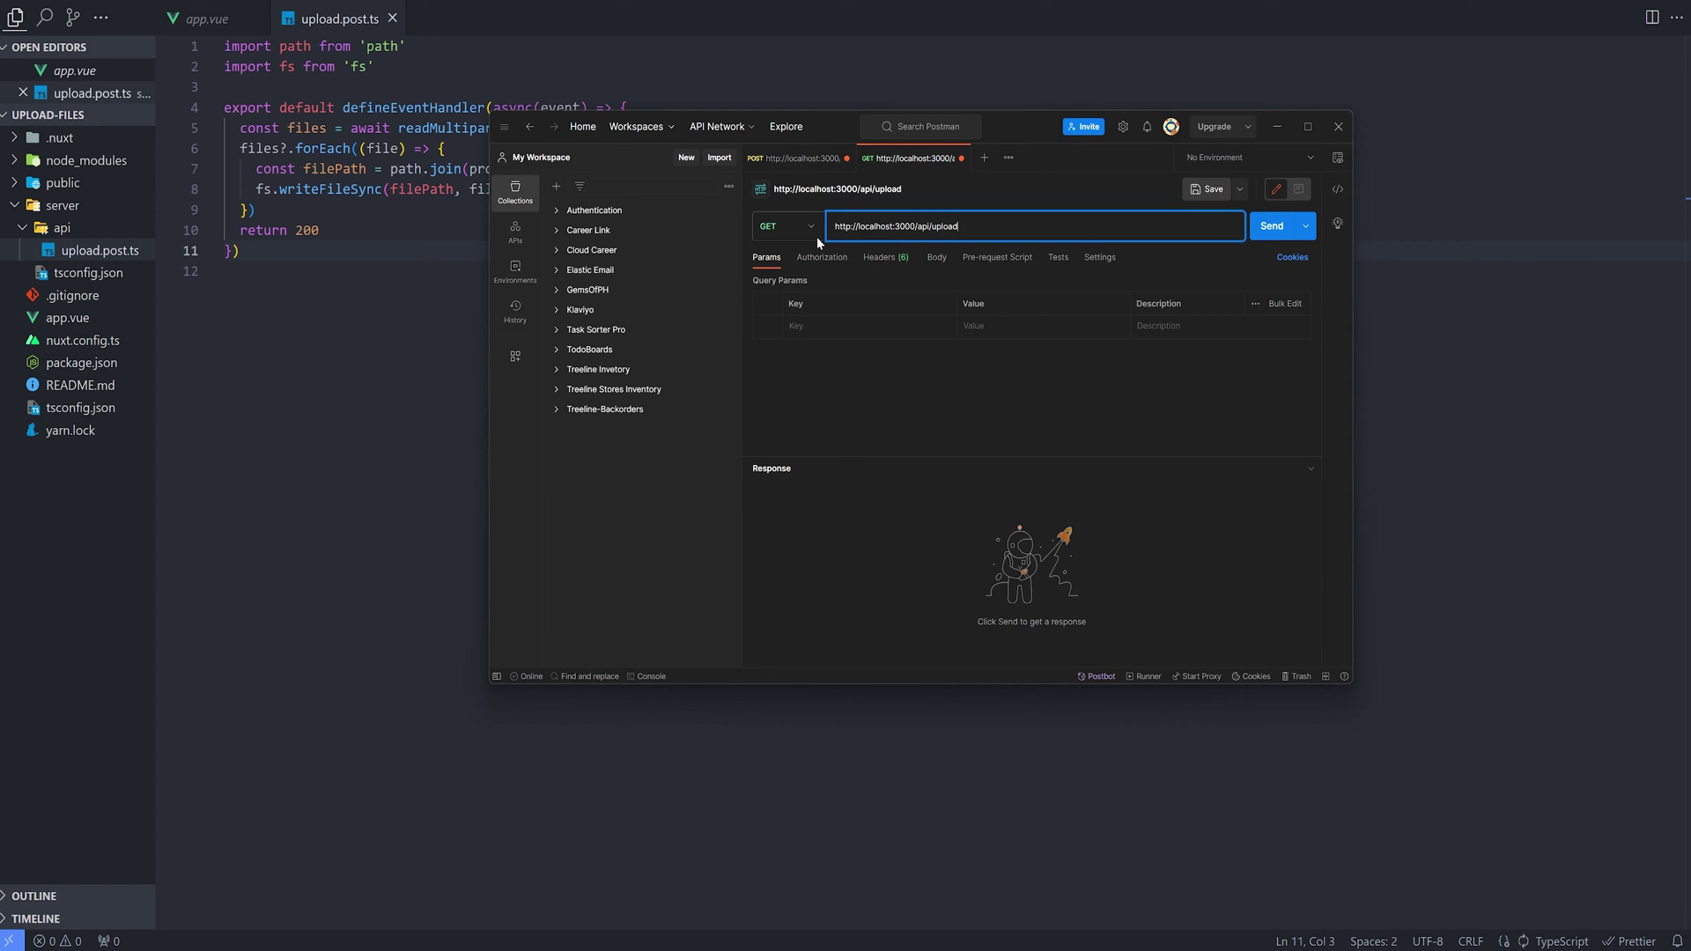
{"action": "left_click", "coordinate": [787, 225]}
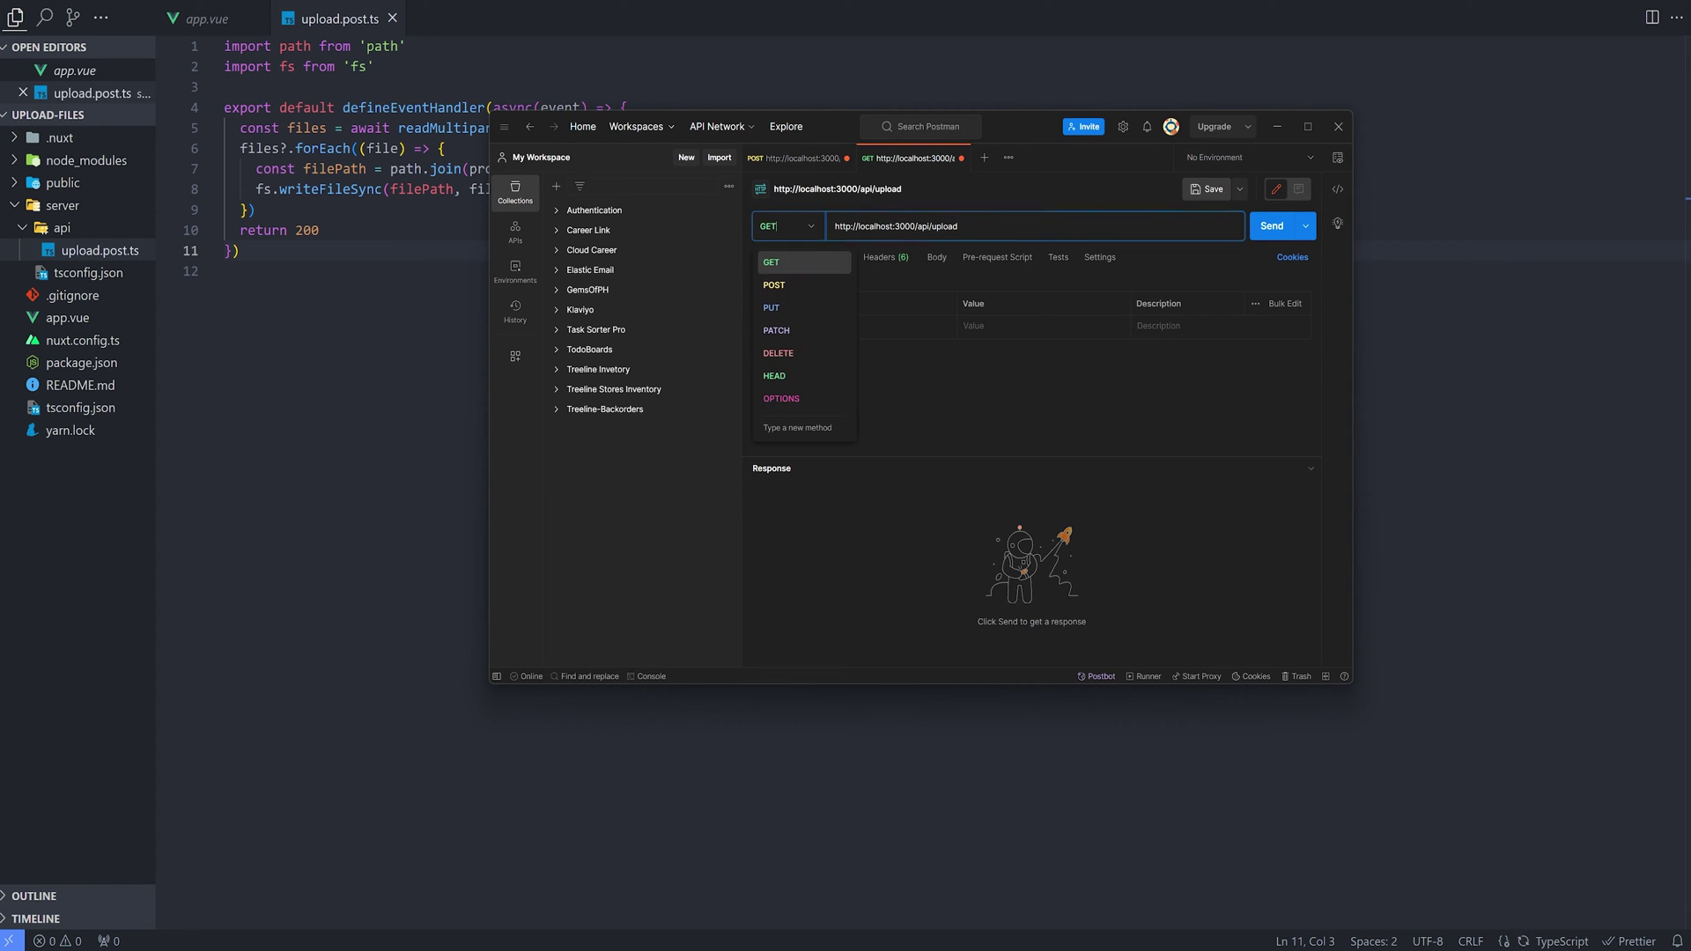
{"action": "left_click", "coordinate": [782, 285]}
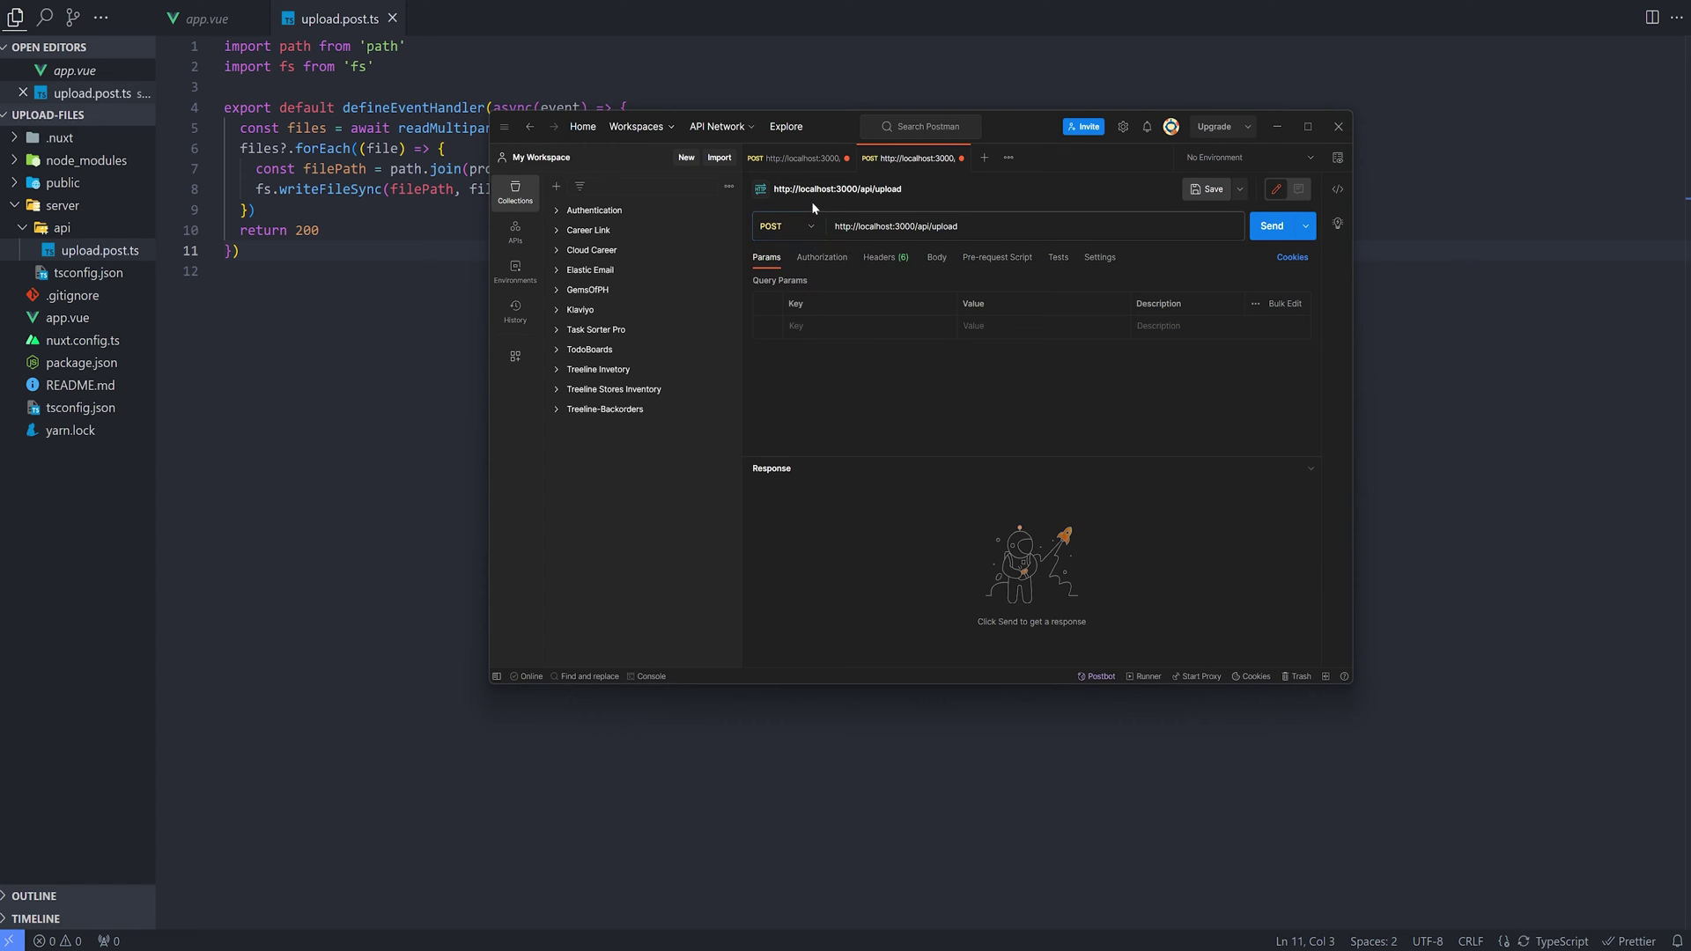
Send F0xnNb-WcAs0dyw.png as a form-data file field and get 200 OK.
{"action": "left_click", "coordinate": [936, 261]}
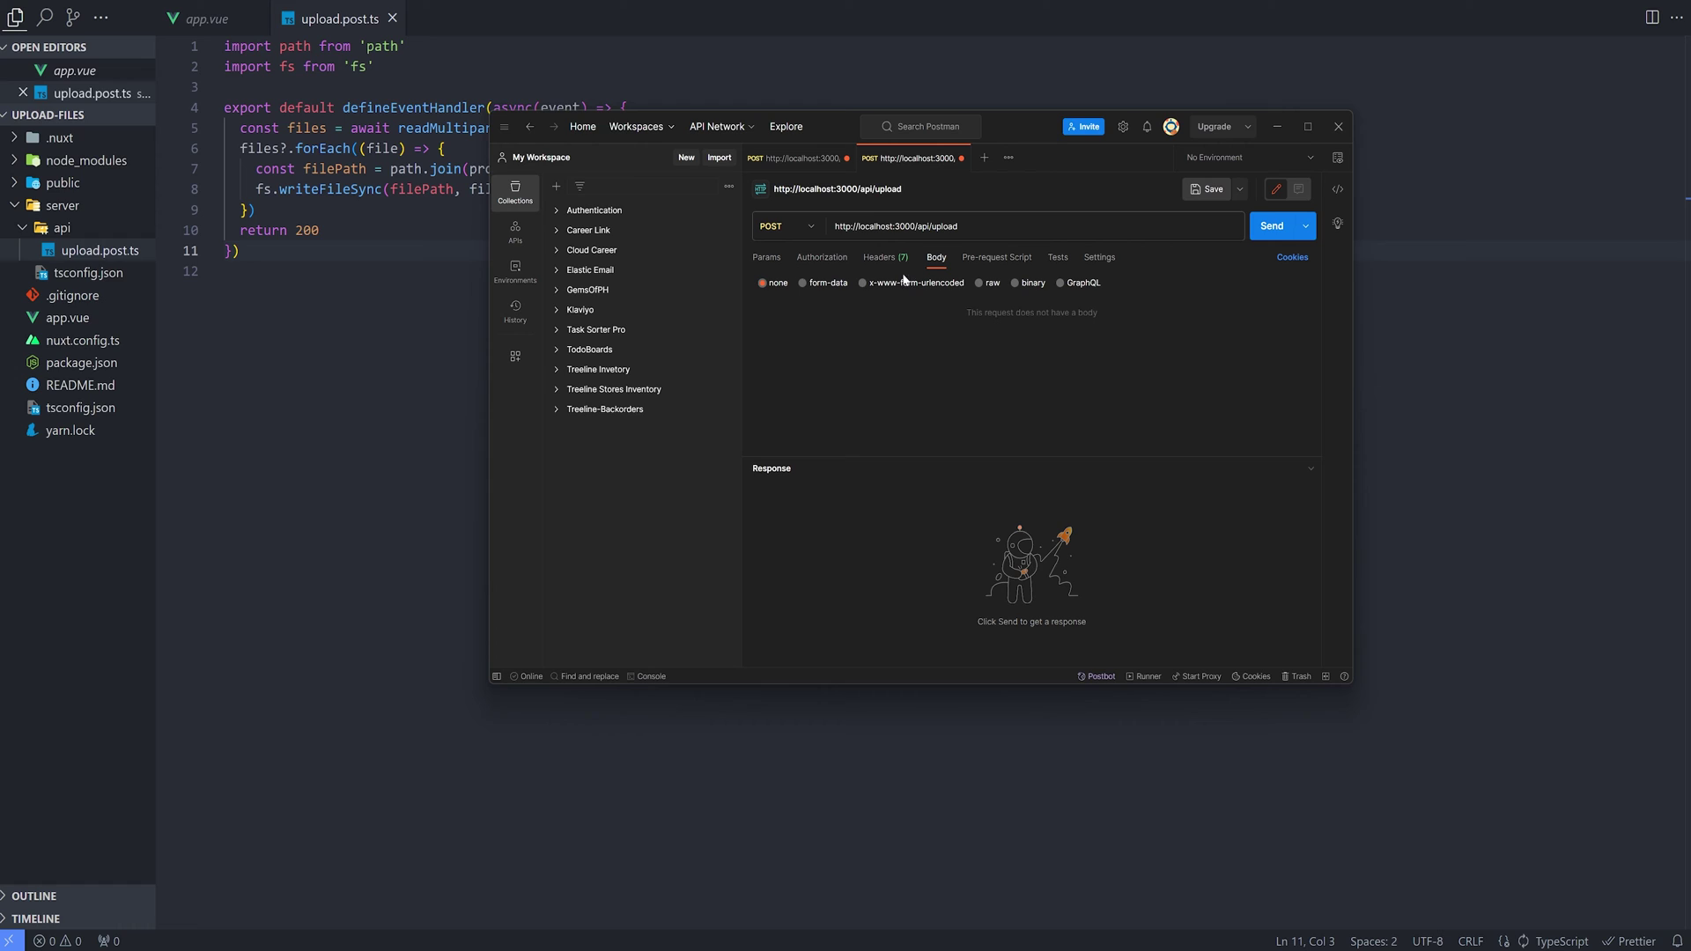
{"action": "left_click", "coordinate": [803, 285]}
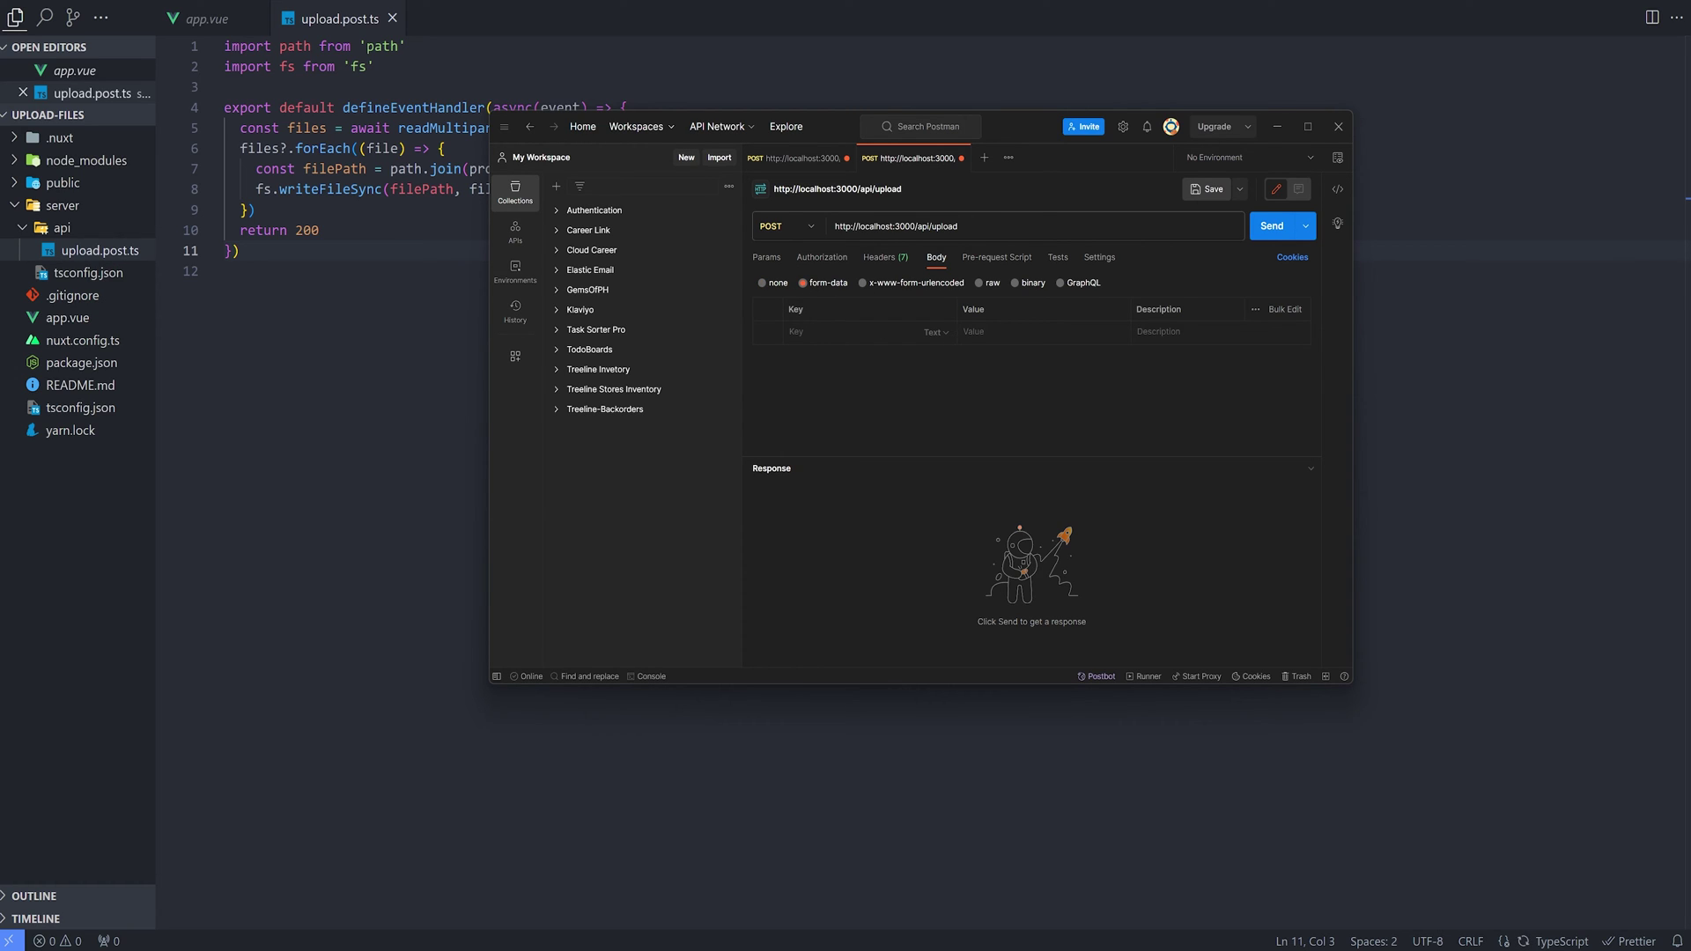
{"action": "left_click", "coordinate": [936, 333]}
{"action": "left_click", "coordinate": [936, 385]}
{"action": "left_click", "coordinate": [986, 332]}
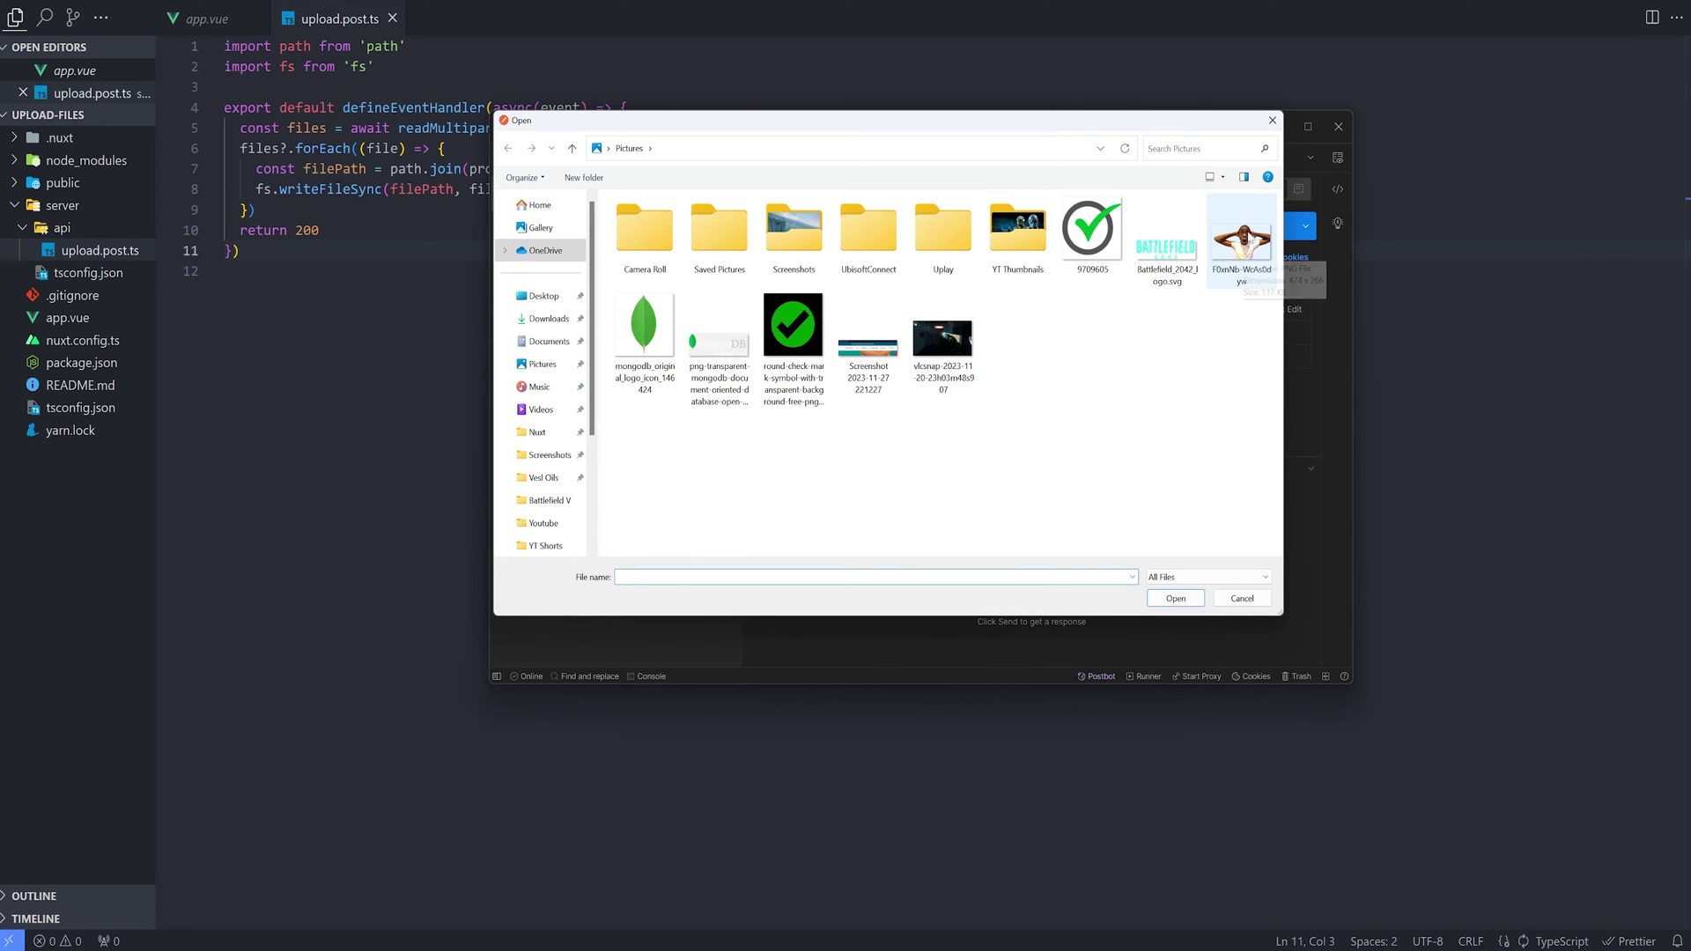
{"action": "left_click", "coordinate": [1225, 250]}
{"action": "left_click", "coordinate": [1175, 598]}
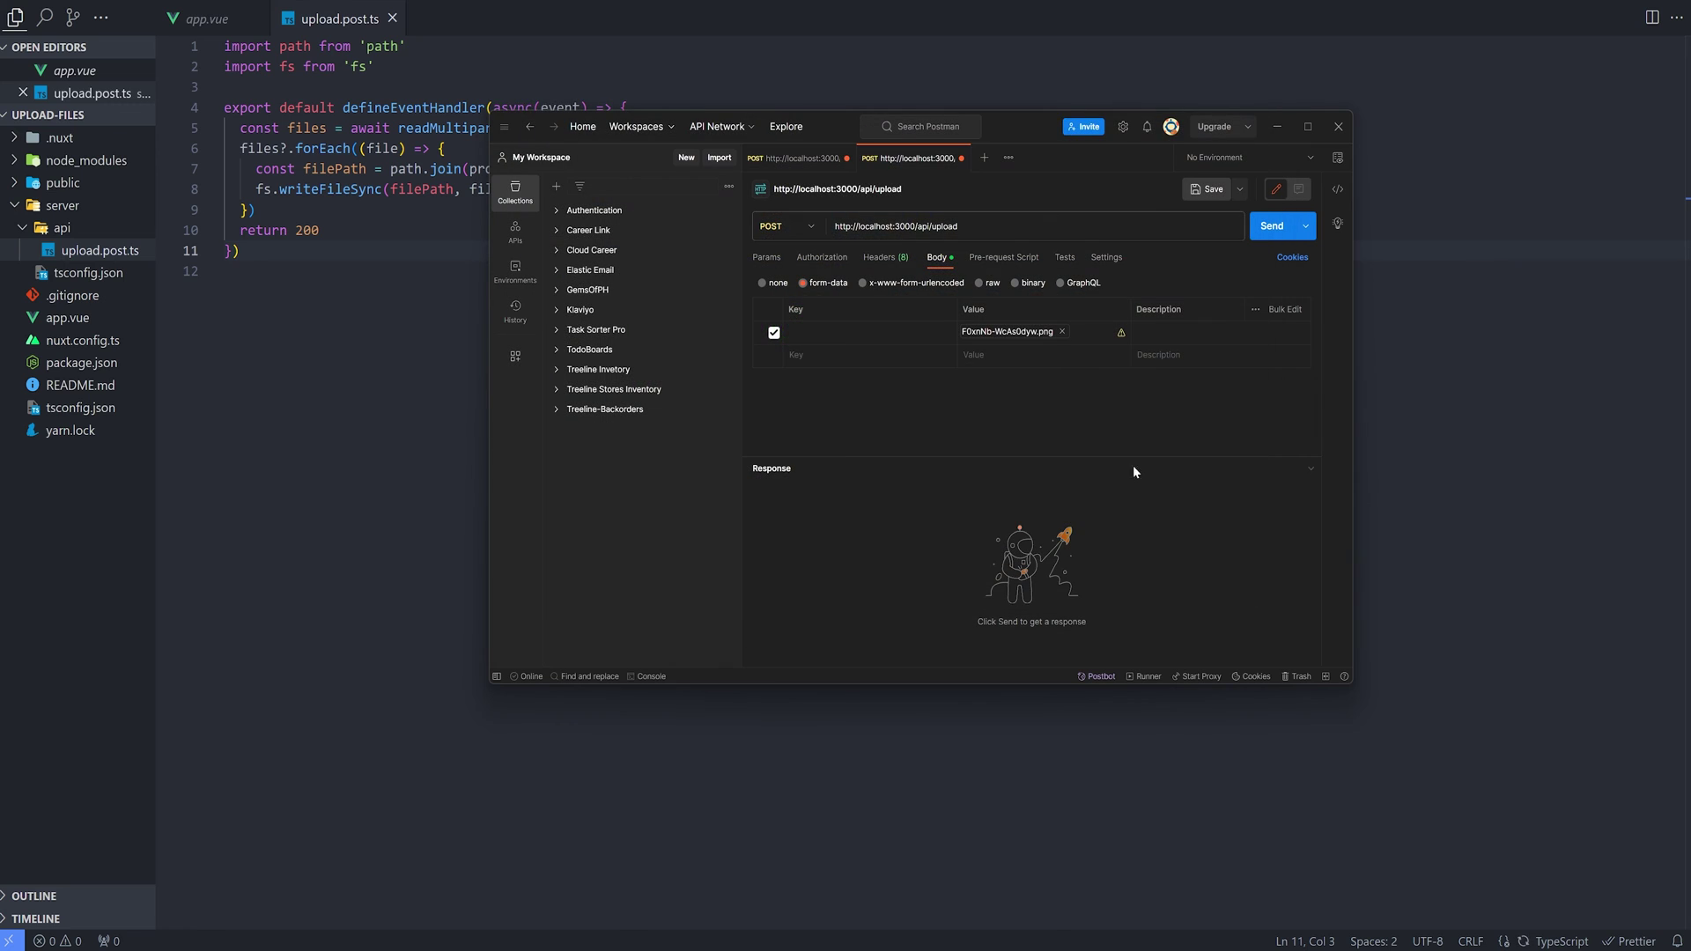
{"action": "left_click", "coordinate": [1268, 228]}
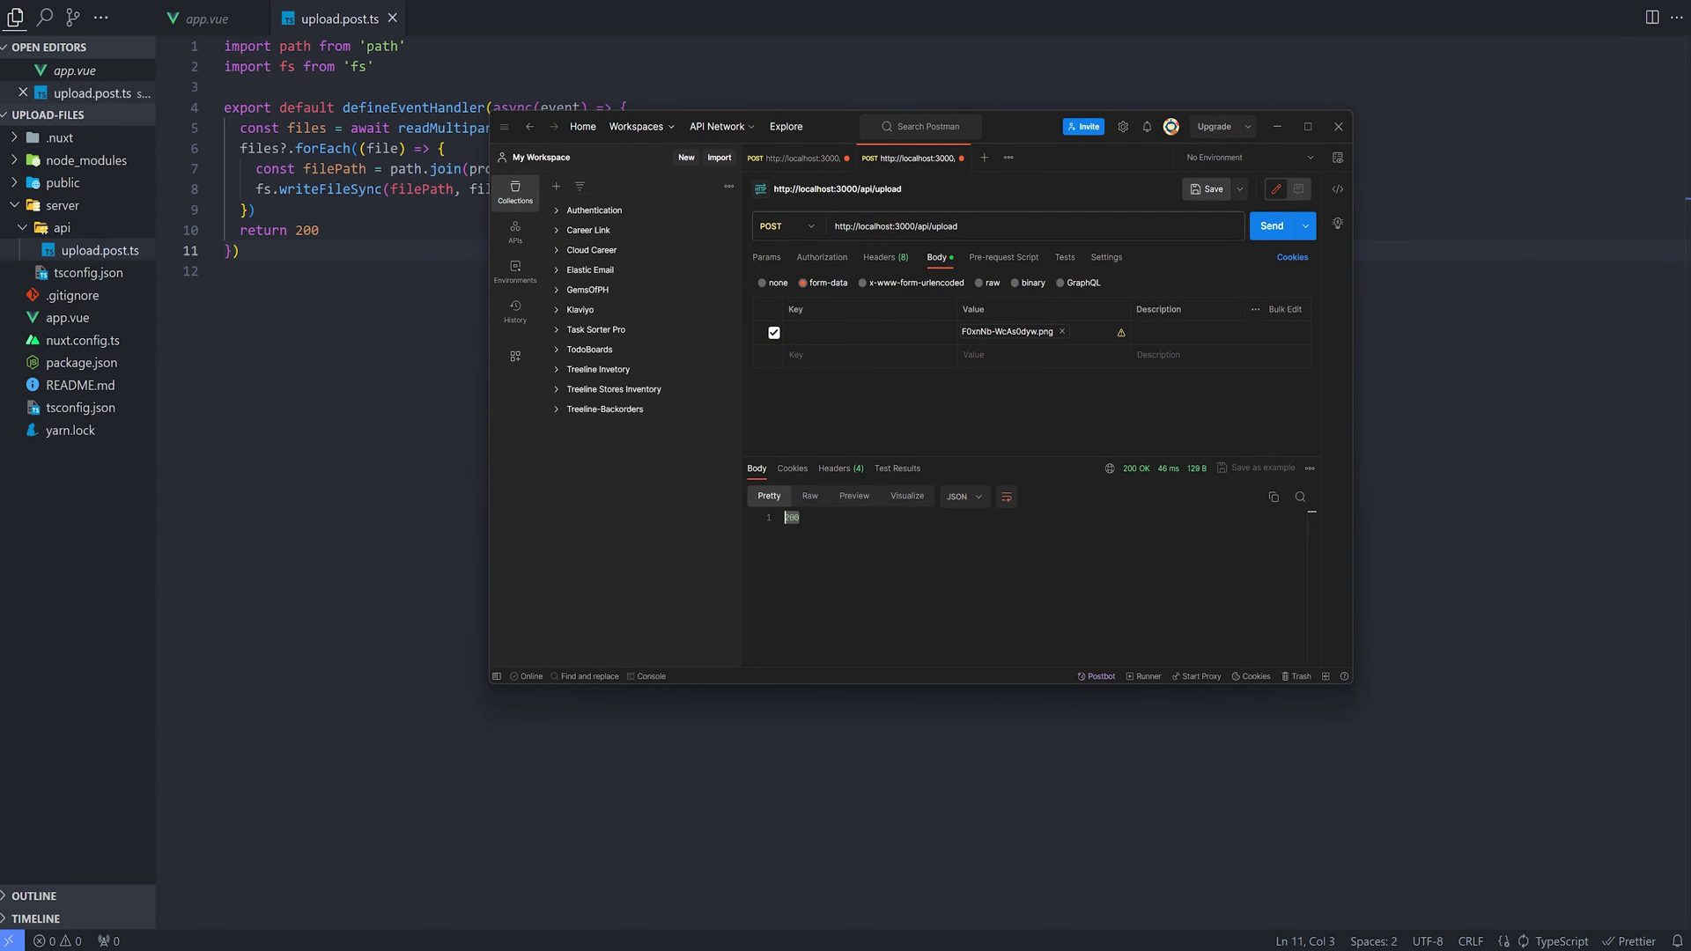
{"action": "key", "text": "alt+Tab"}
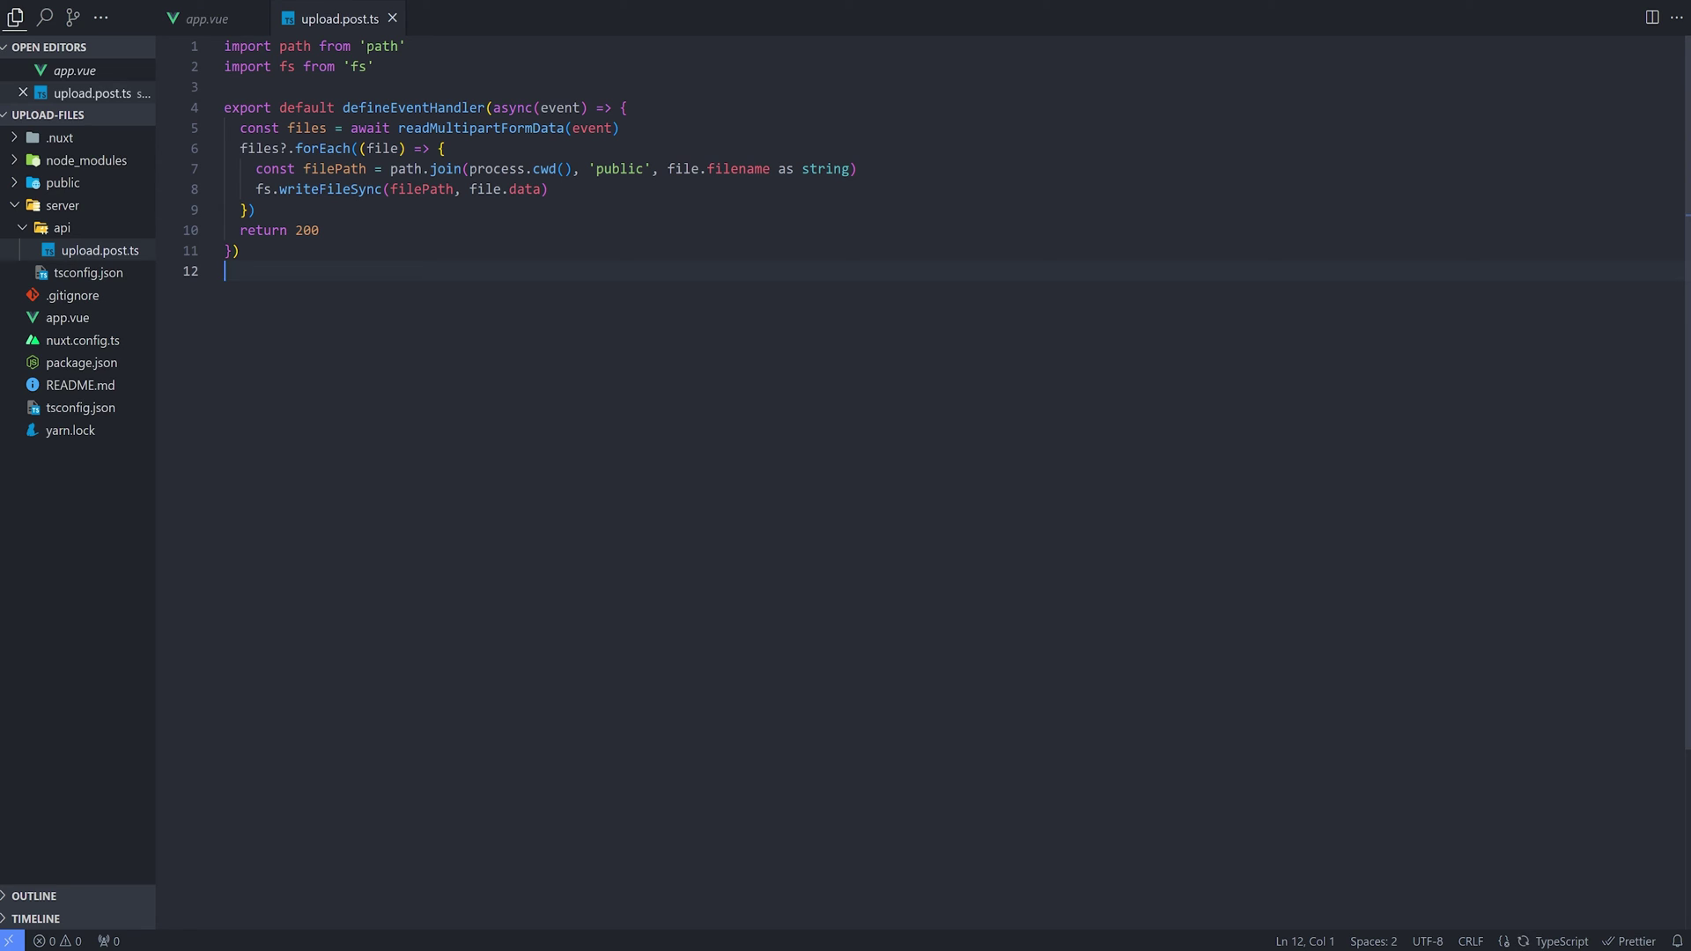
{"action": "mouse_move", "coordinate": [65, 182]}
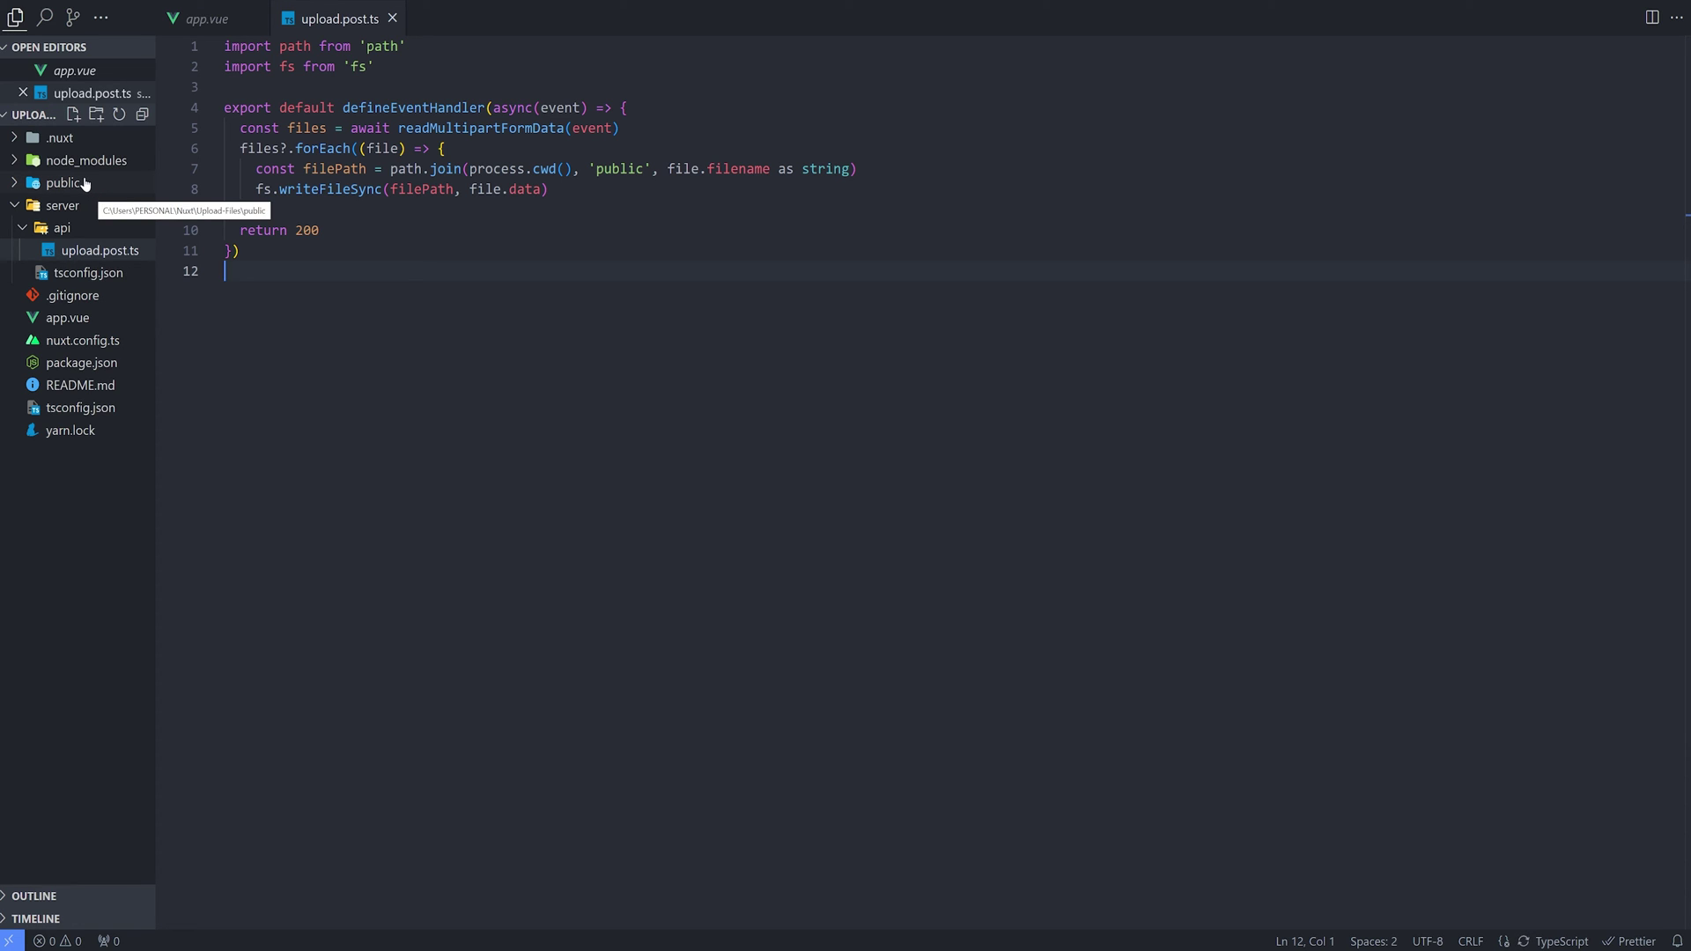
Preview F0xnNb-WcAs0dyw.png in the public folder, then return to upload.post.ts.
{"action": "left_click", "coordinate": [76, 186]}
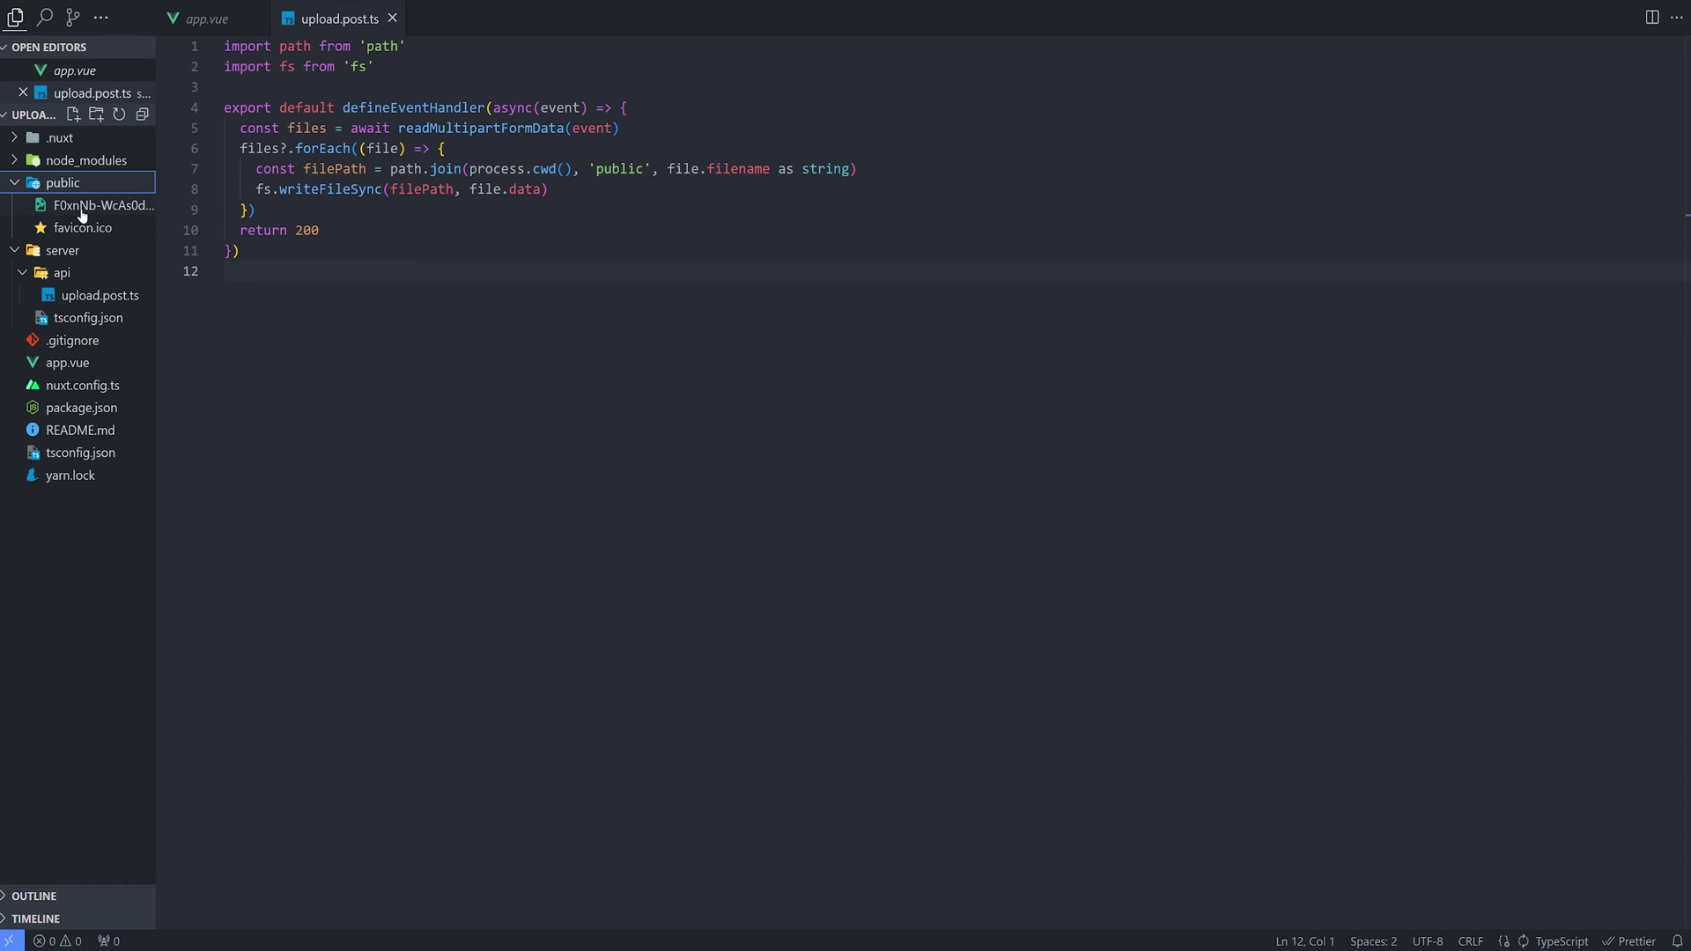
{"action": "left_click", "coordinate": [83, 208]}
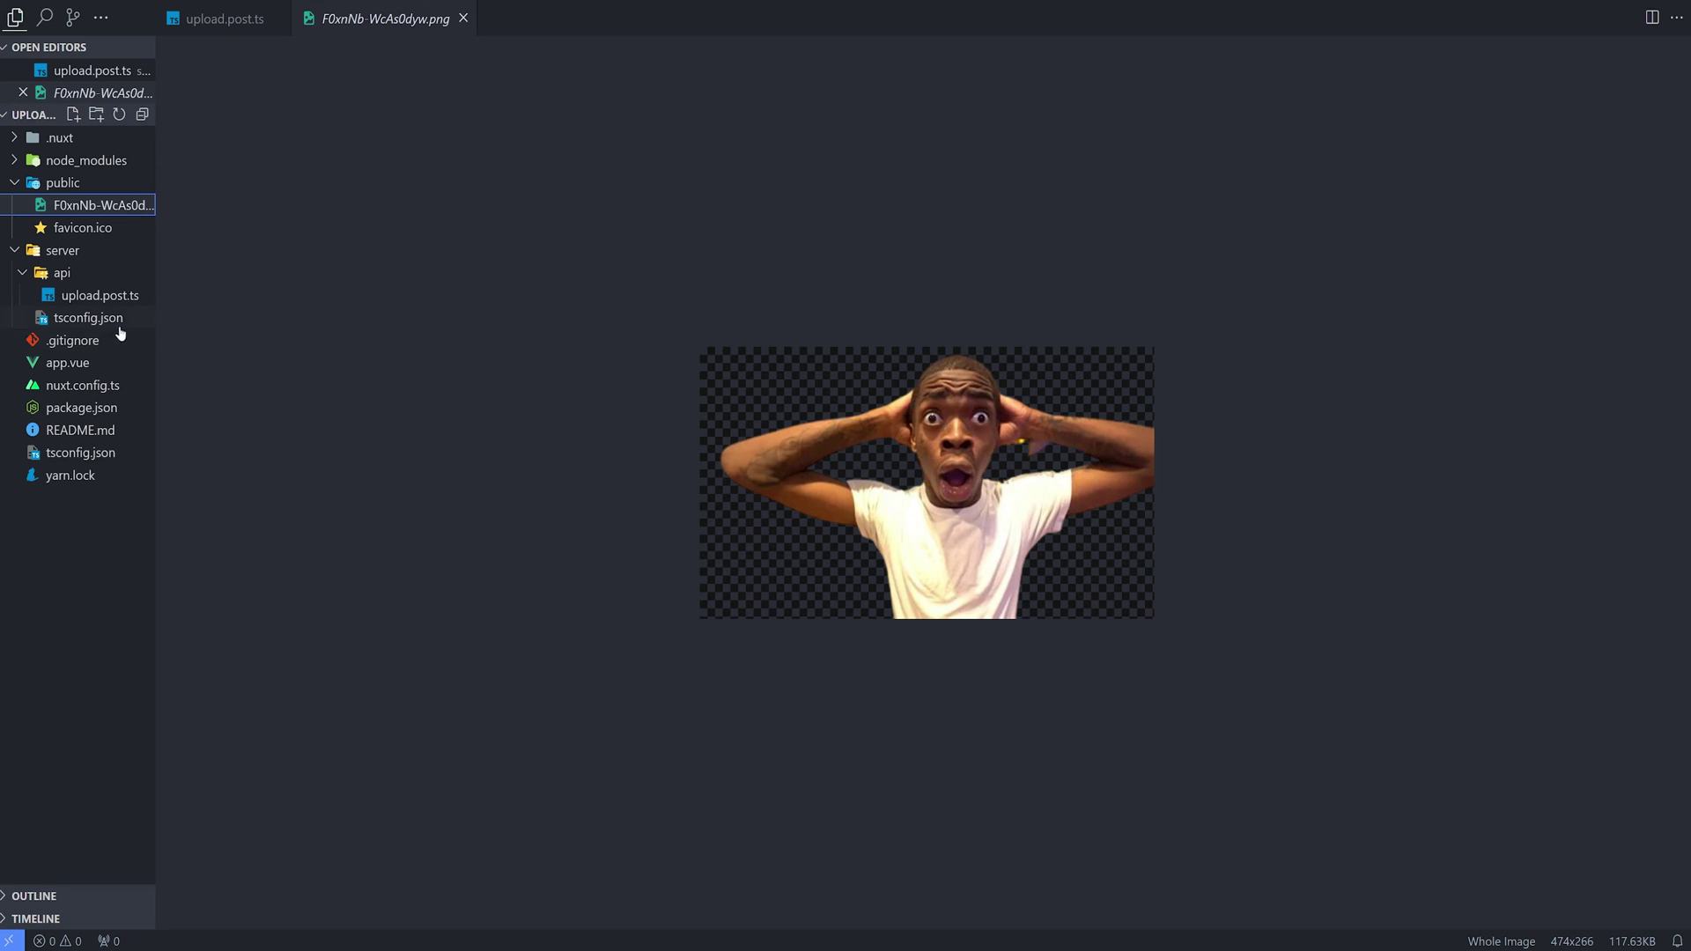
{"action": "left_click", "coordinate": [75, 295]}
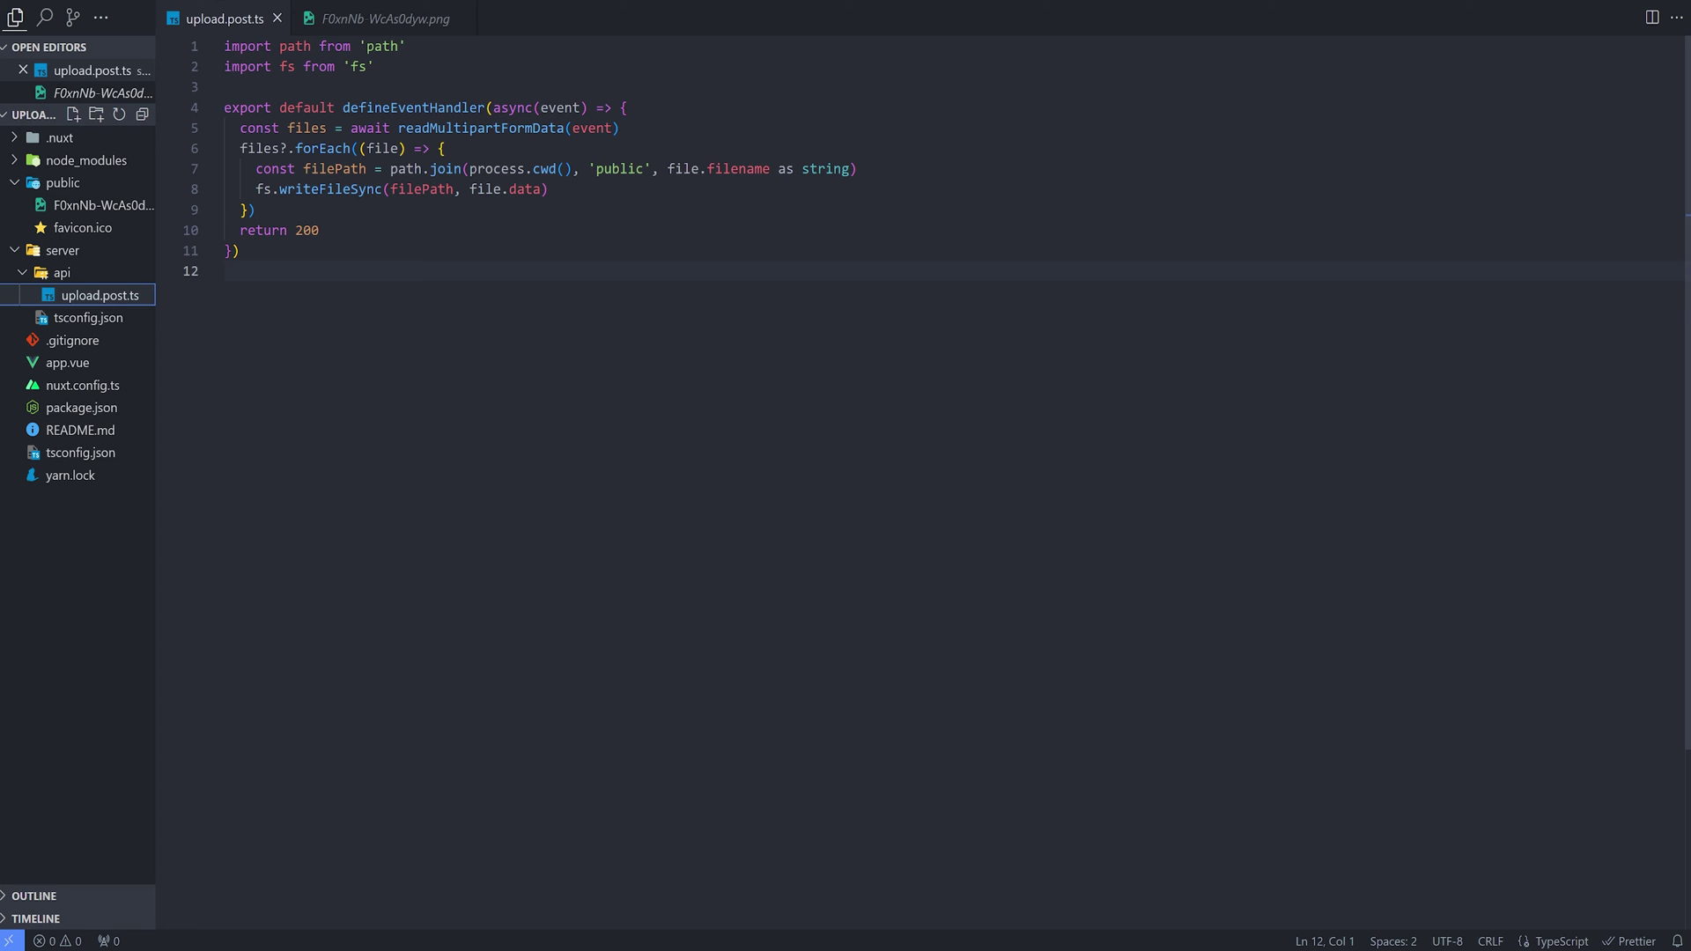
Declare const uploadedFilePaths: string[] = [] below files and save.
{"action": "left_click", "coordinate": [615, 129]}
{"action": "key", "text": "Return"}
{"action": "key", "text": "Return"}
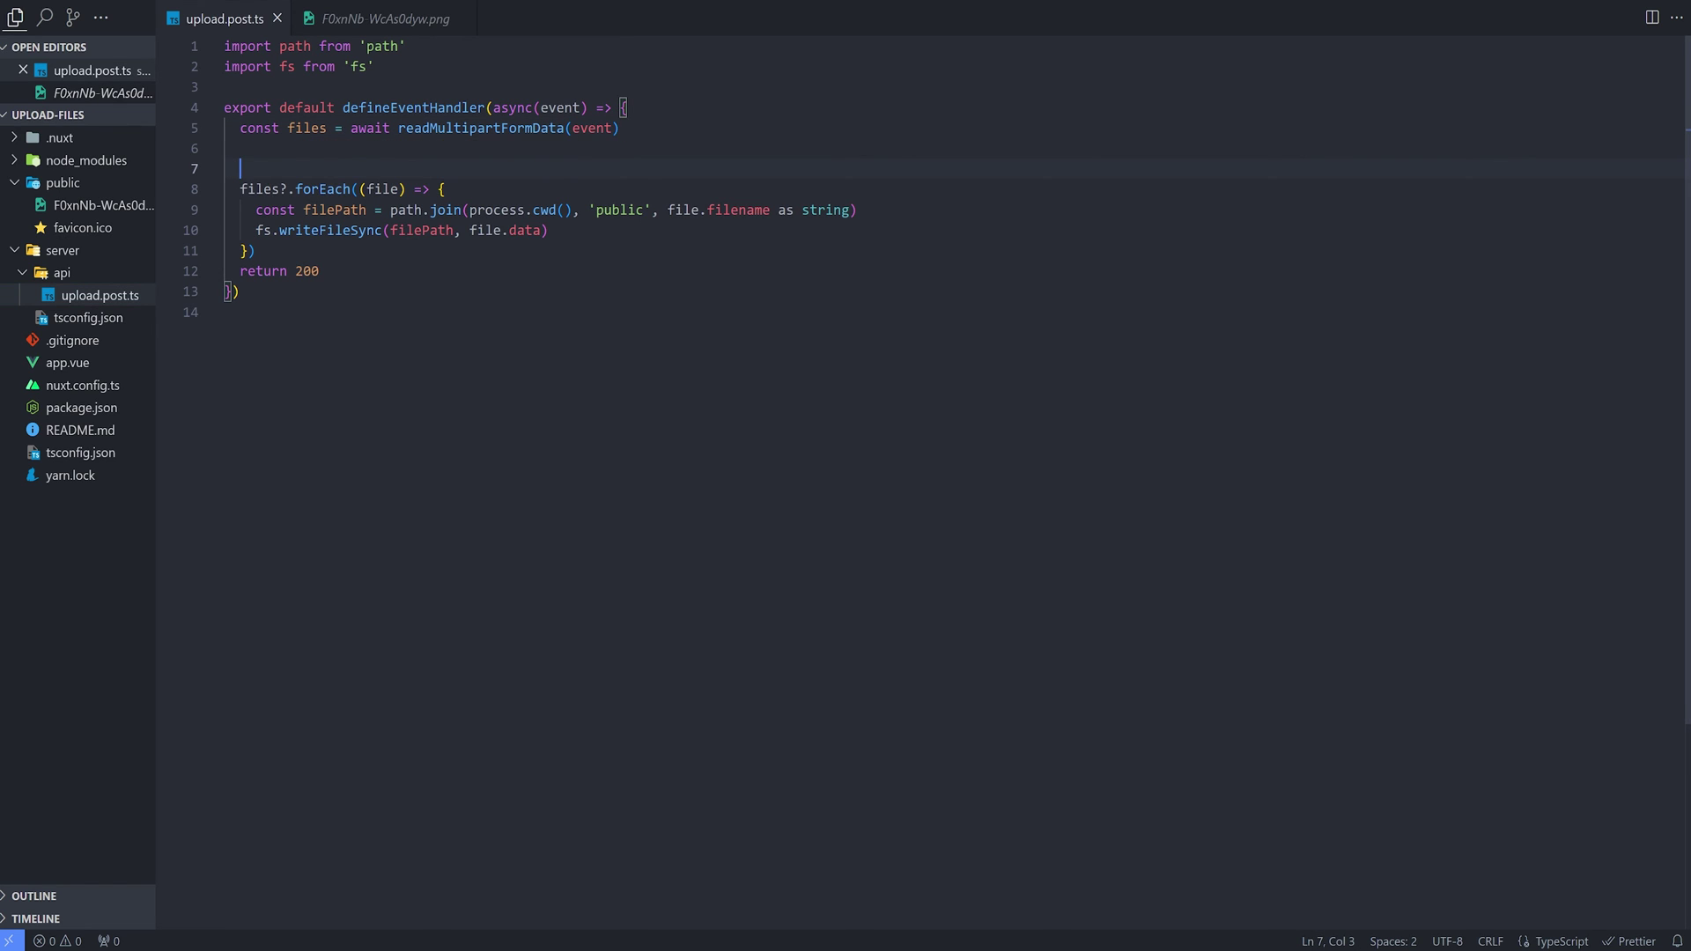
{"action": "key", "text": "Return"}
{"action": "type", "text": "c"}
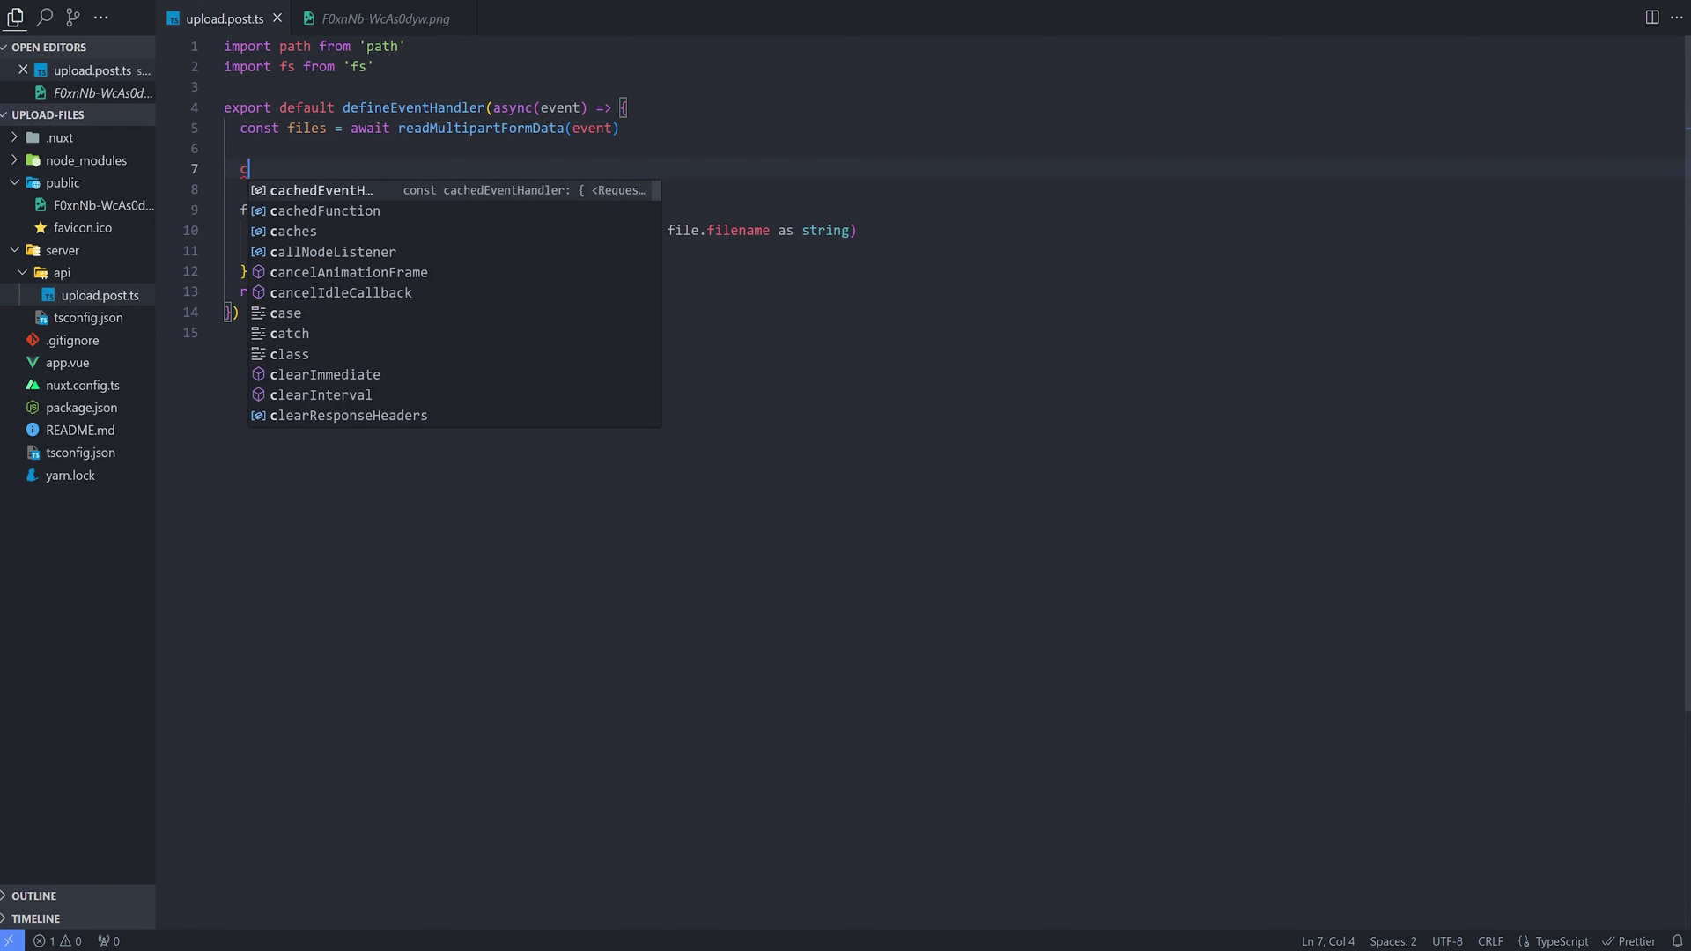
{"action": "type", "text": "onst up"}
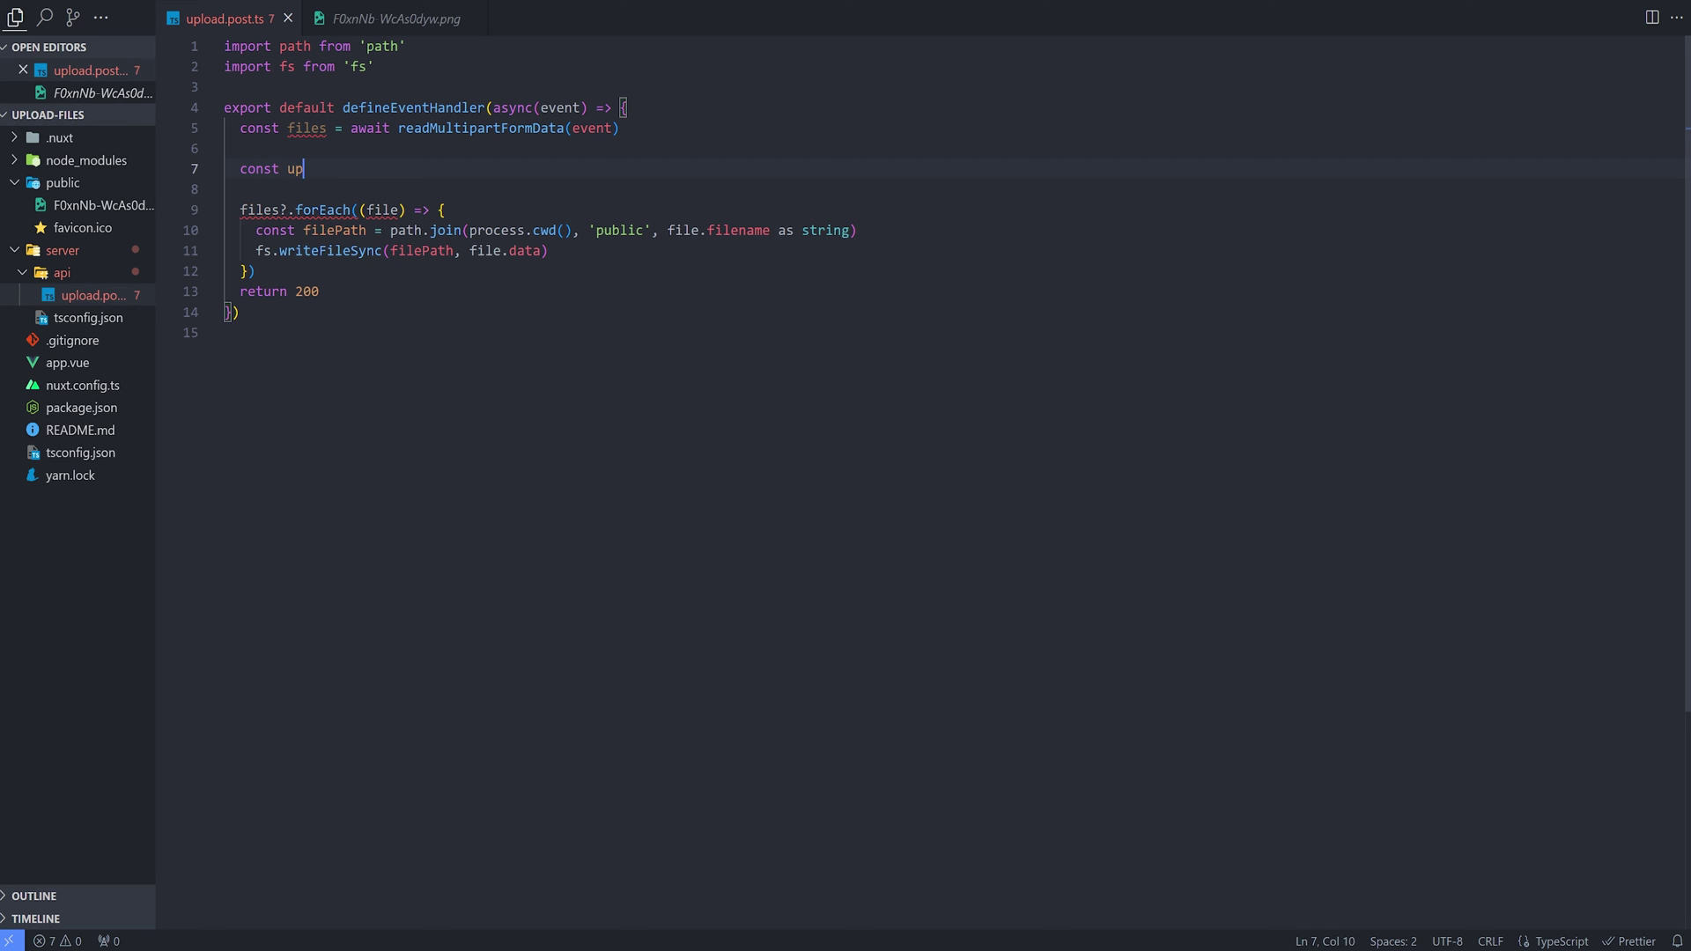
{"action": "type", "text": "loadedFilePath"}
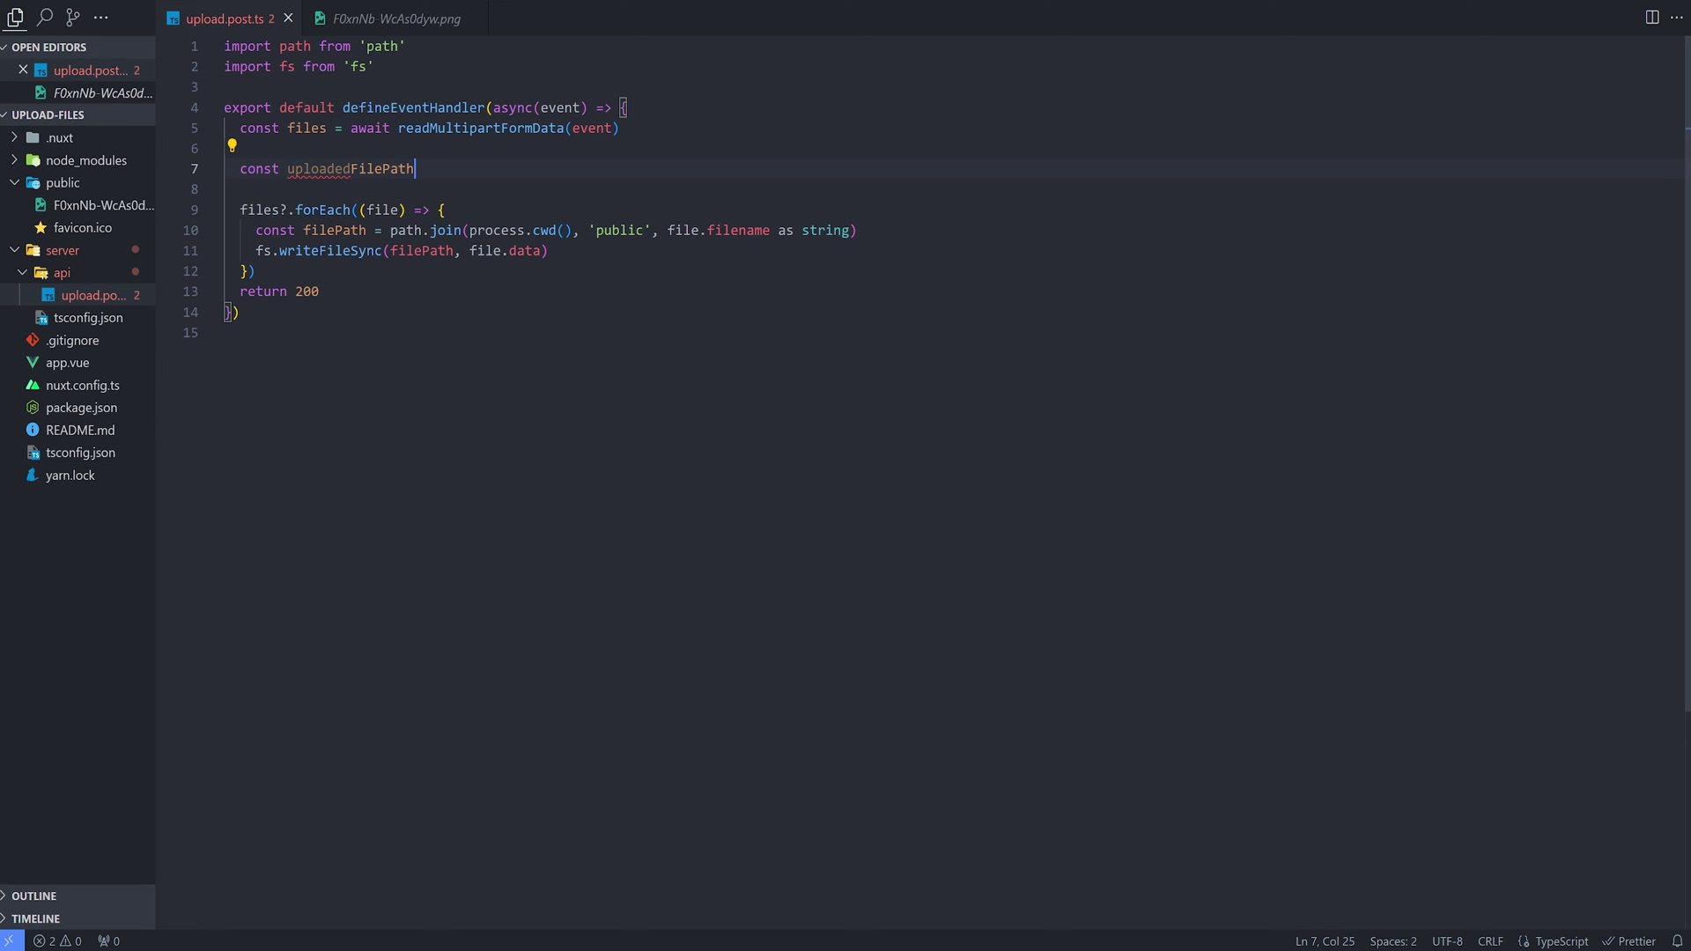
{"action": "type", "text": "s ="}
{"action": "key", "text": "BackSpace"}
{"action": "key", "text": "BackSpace"}
{"action": "type", "text": ":s"}
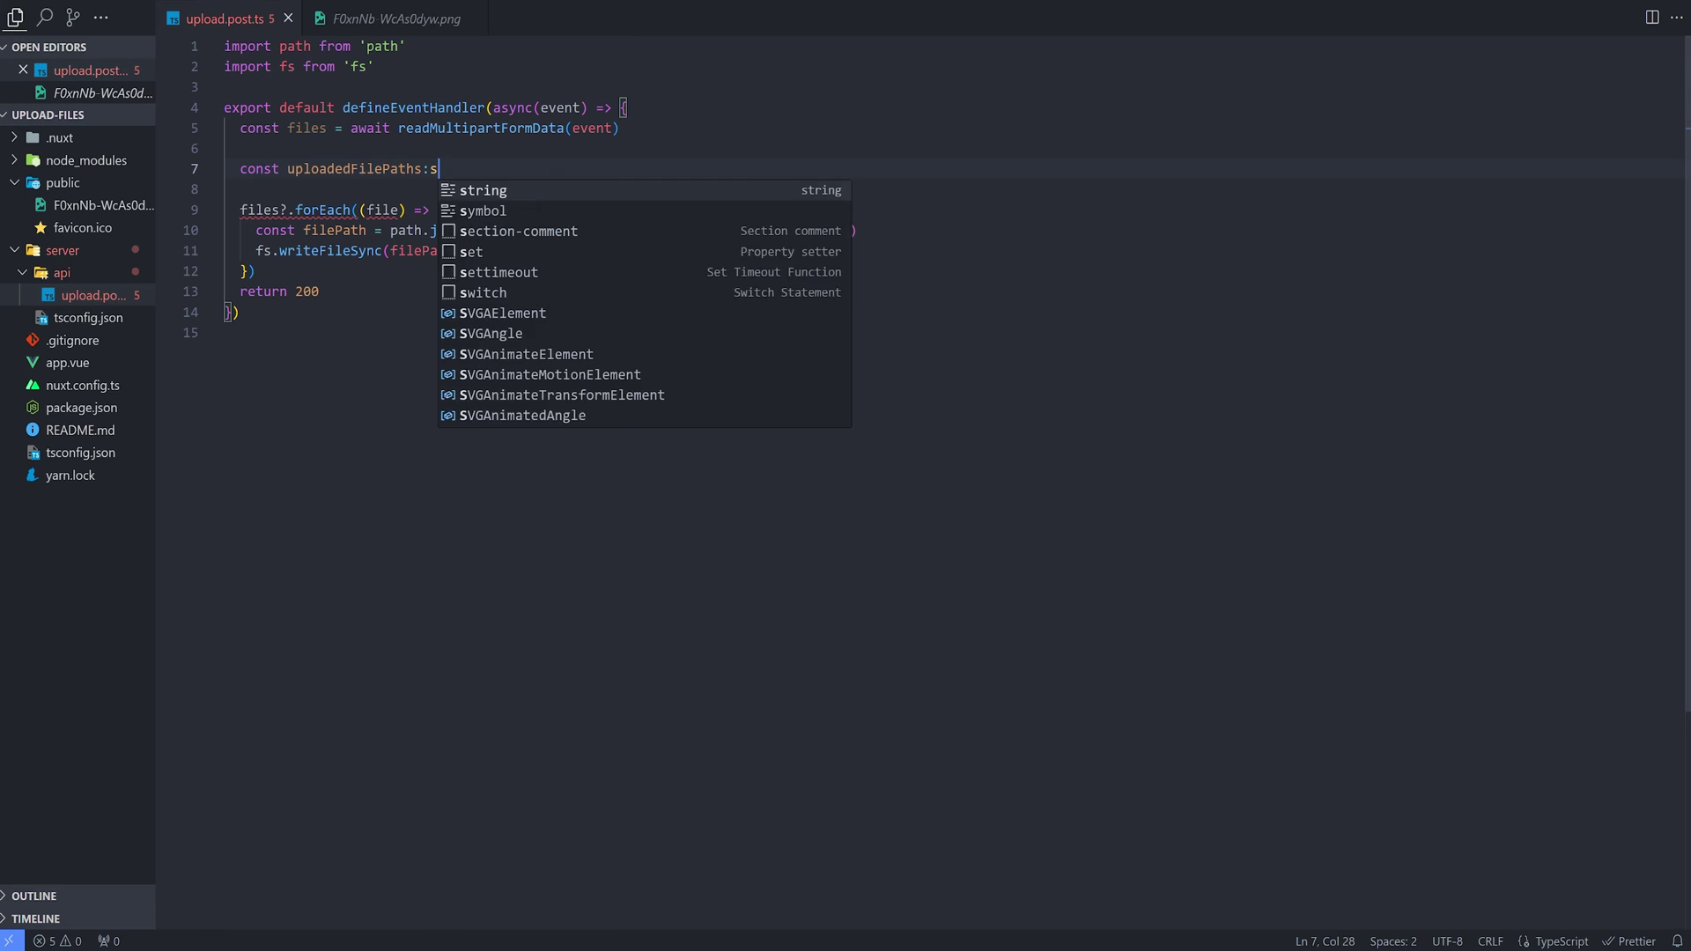
{"action": "type", "text": "tring[]"}
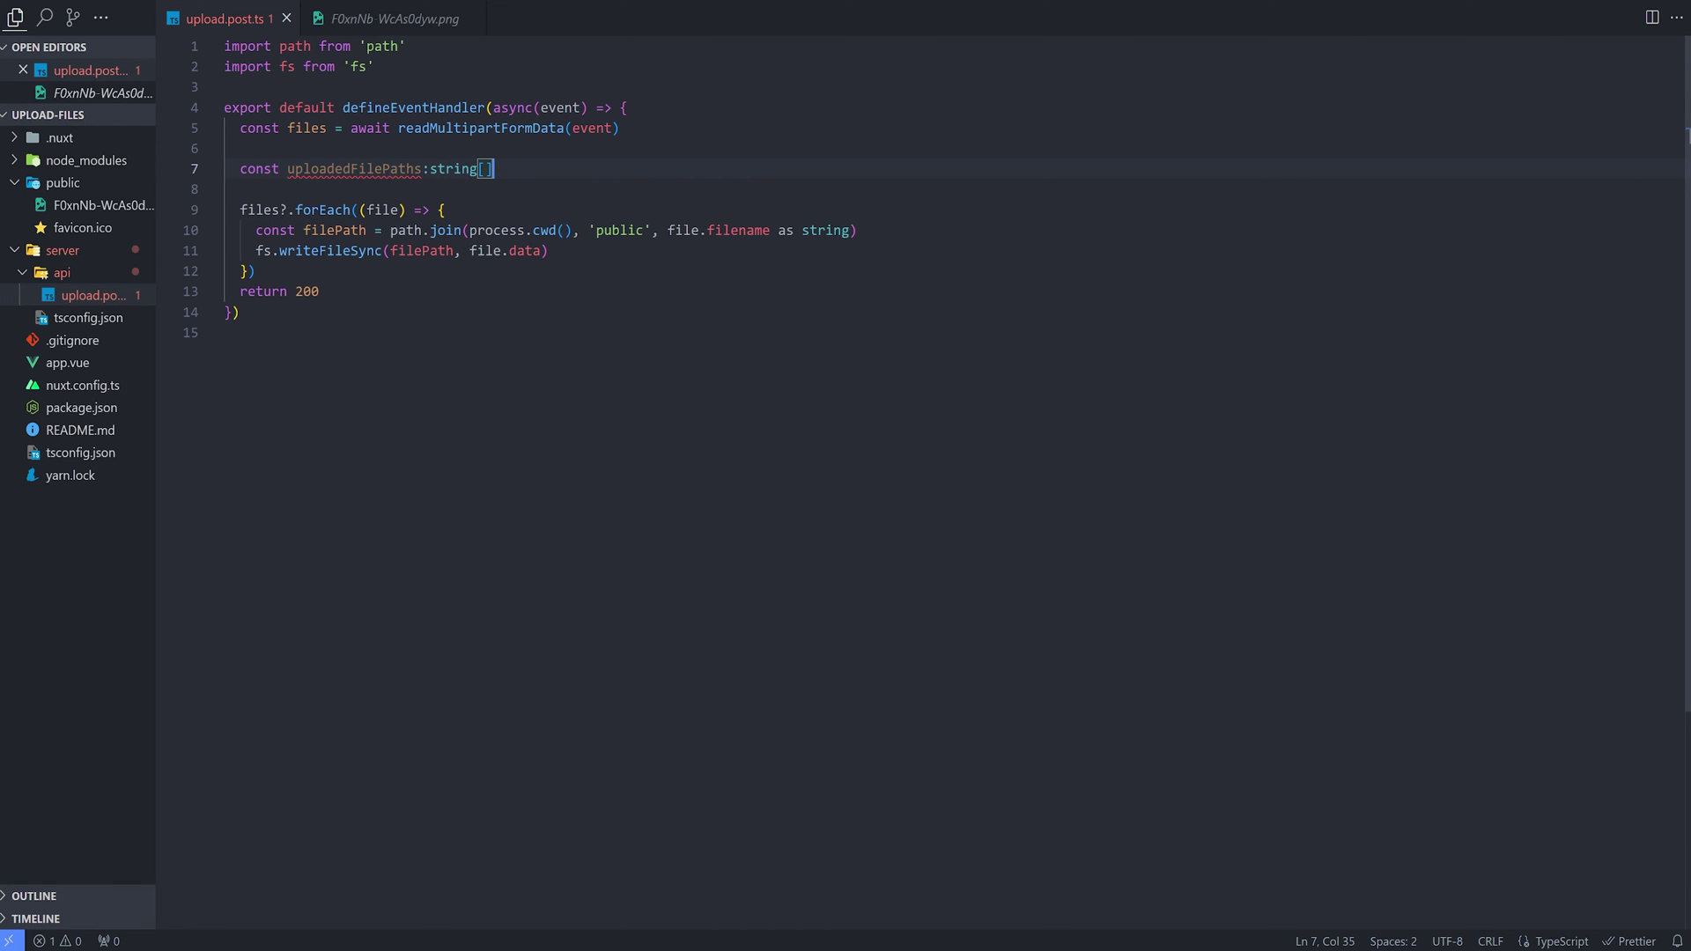
{"action": "type", "text": " = ["}
{"action": "key", "text": "ctrl+s"}
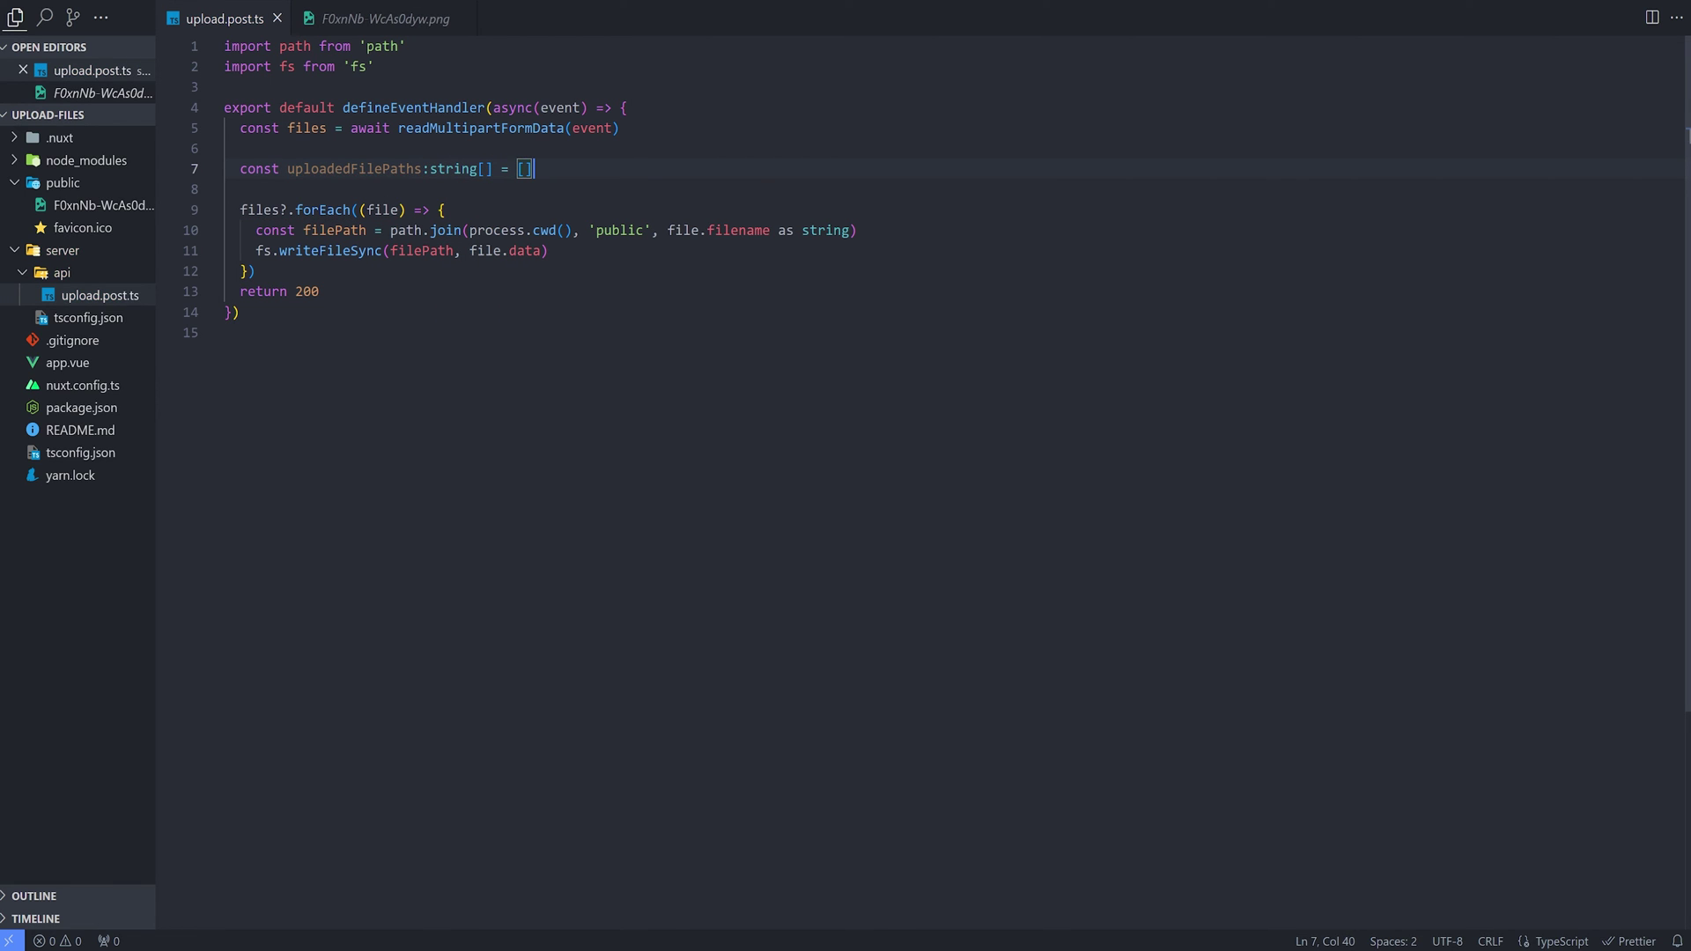
Push `/${file.filename}` onto uploadedFilePaths after writing each file, and save.
{"action": "key", "text": "Down"}
{"action": "key", "text": "Down"}
{"action": "key", "text": "Down"}
{"action": "key", "text": "End"}
{"action": "key", "text": "Return"}
{"action": "type", "text": "u"}
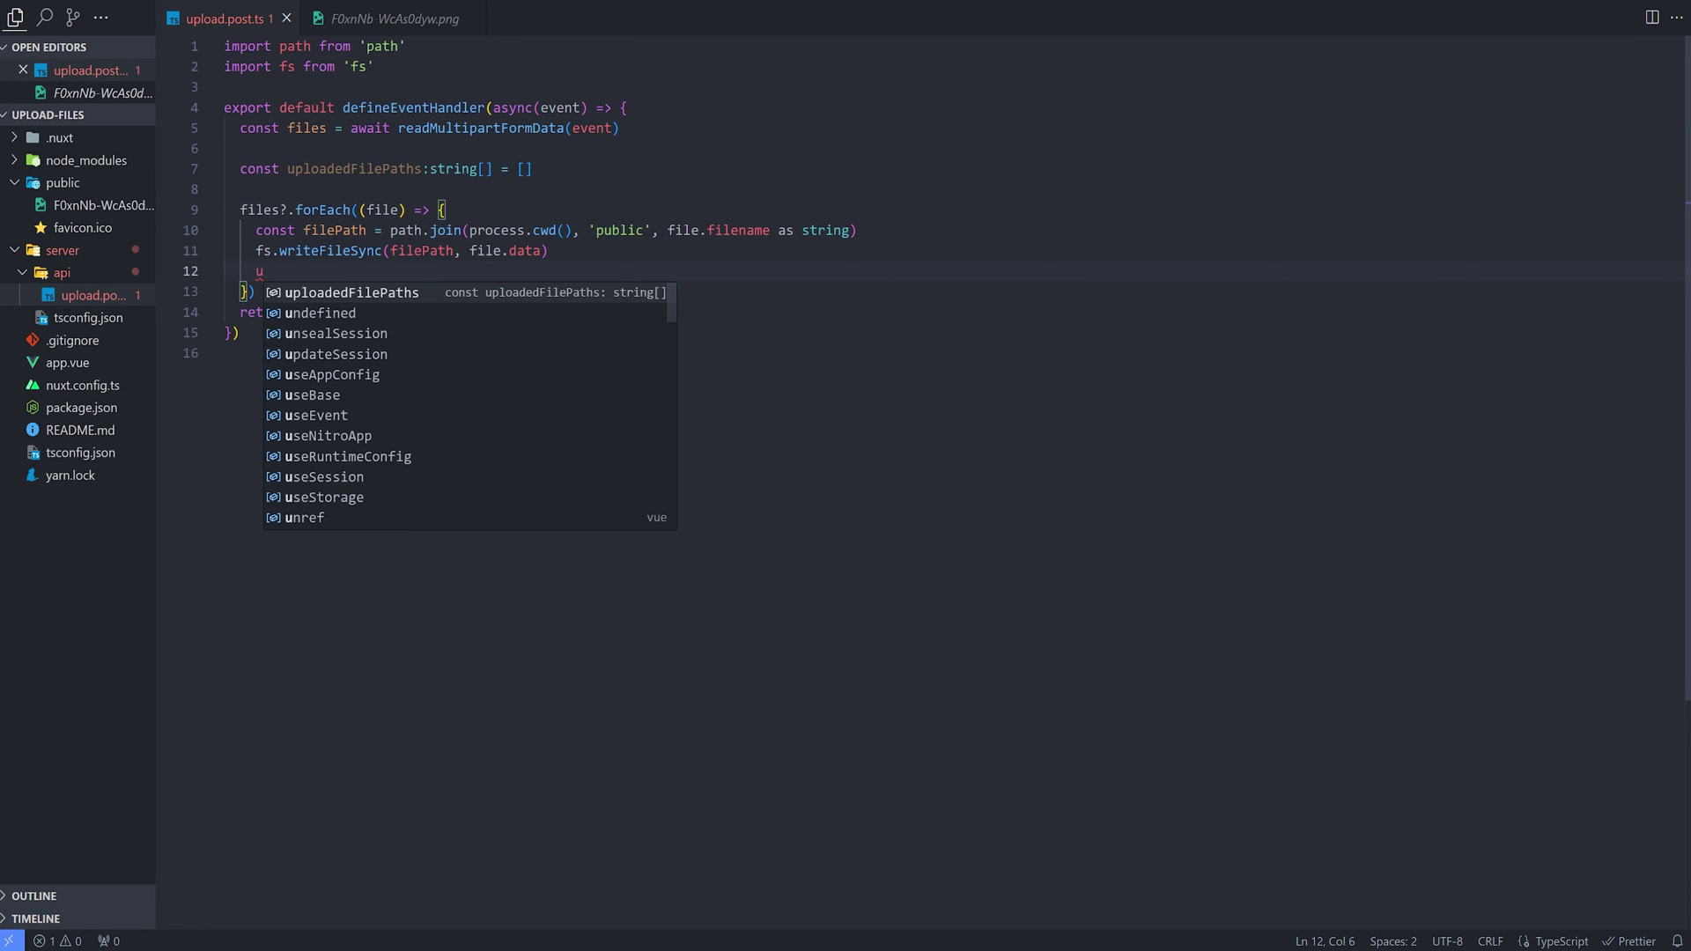
{"action": "key", "text": "Tab"}
{"action": "type", "text": ".pu"}
{"action": "key", "text": "Tab"}
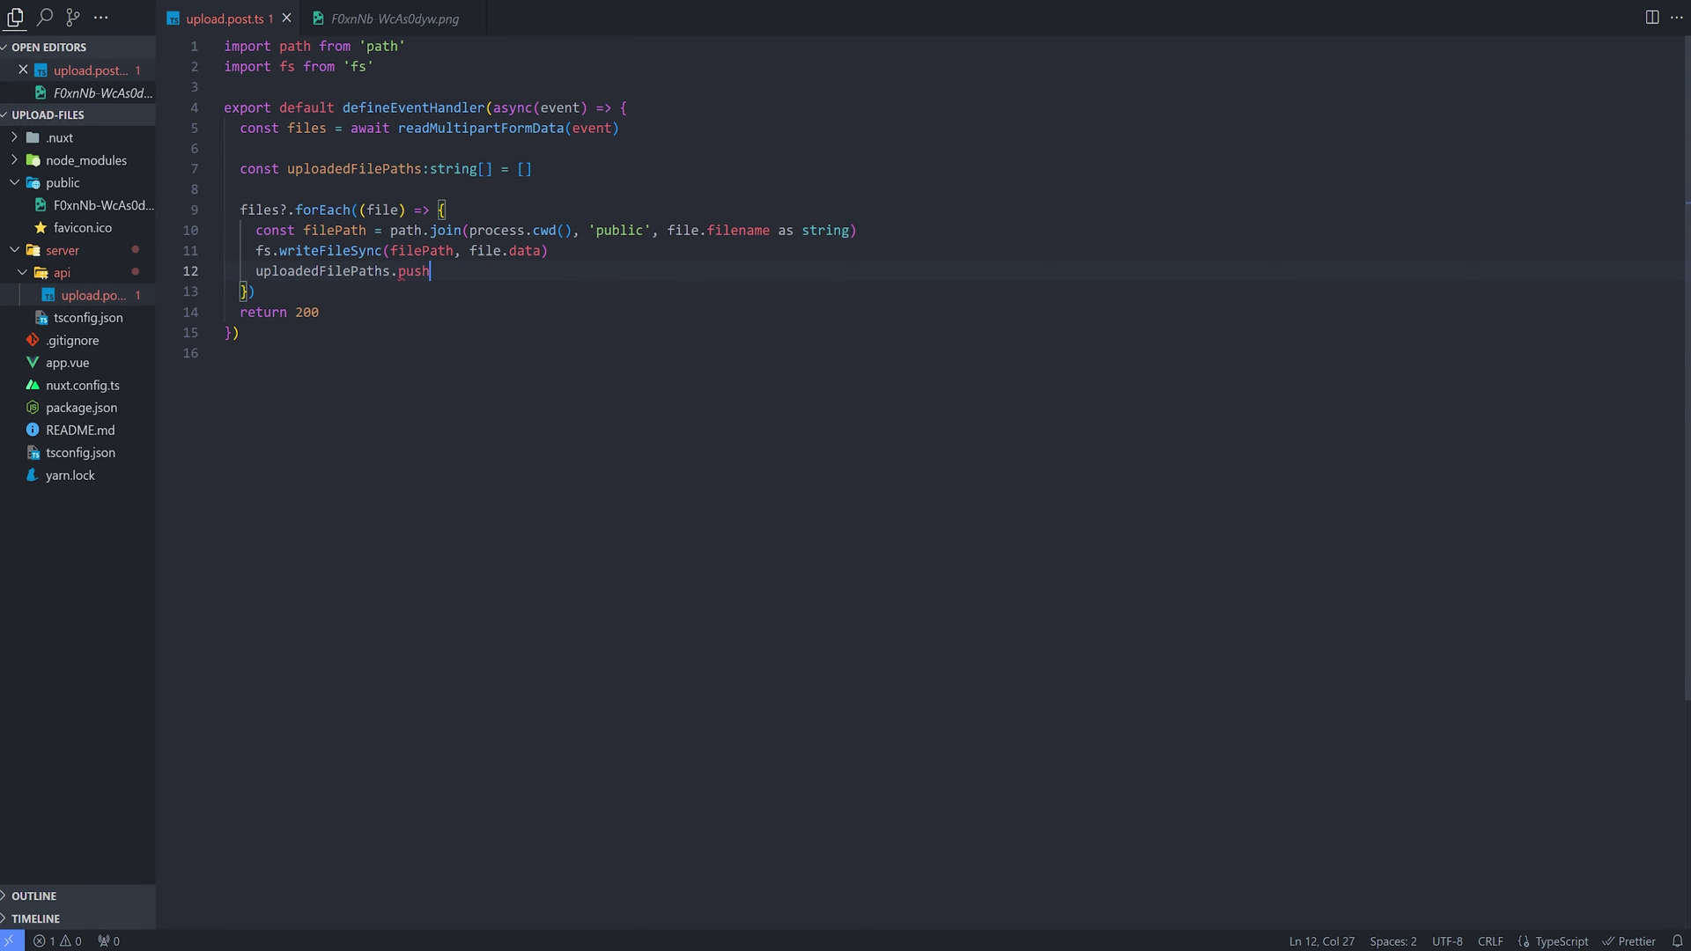
{"action": "type", "text": "(`"}
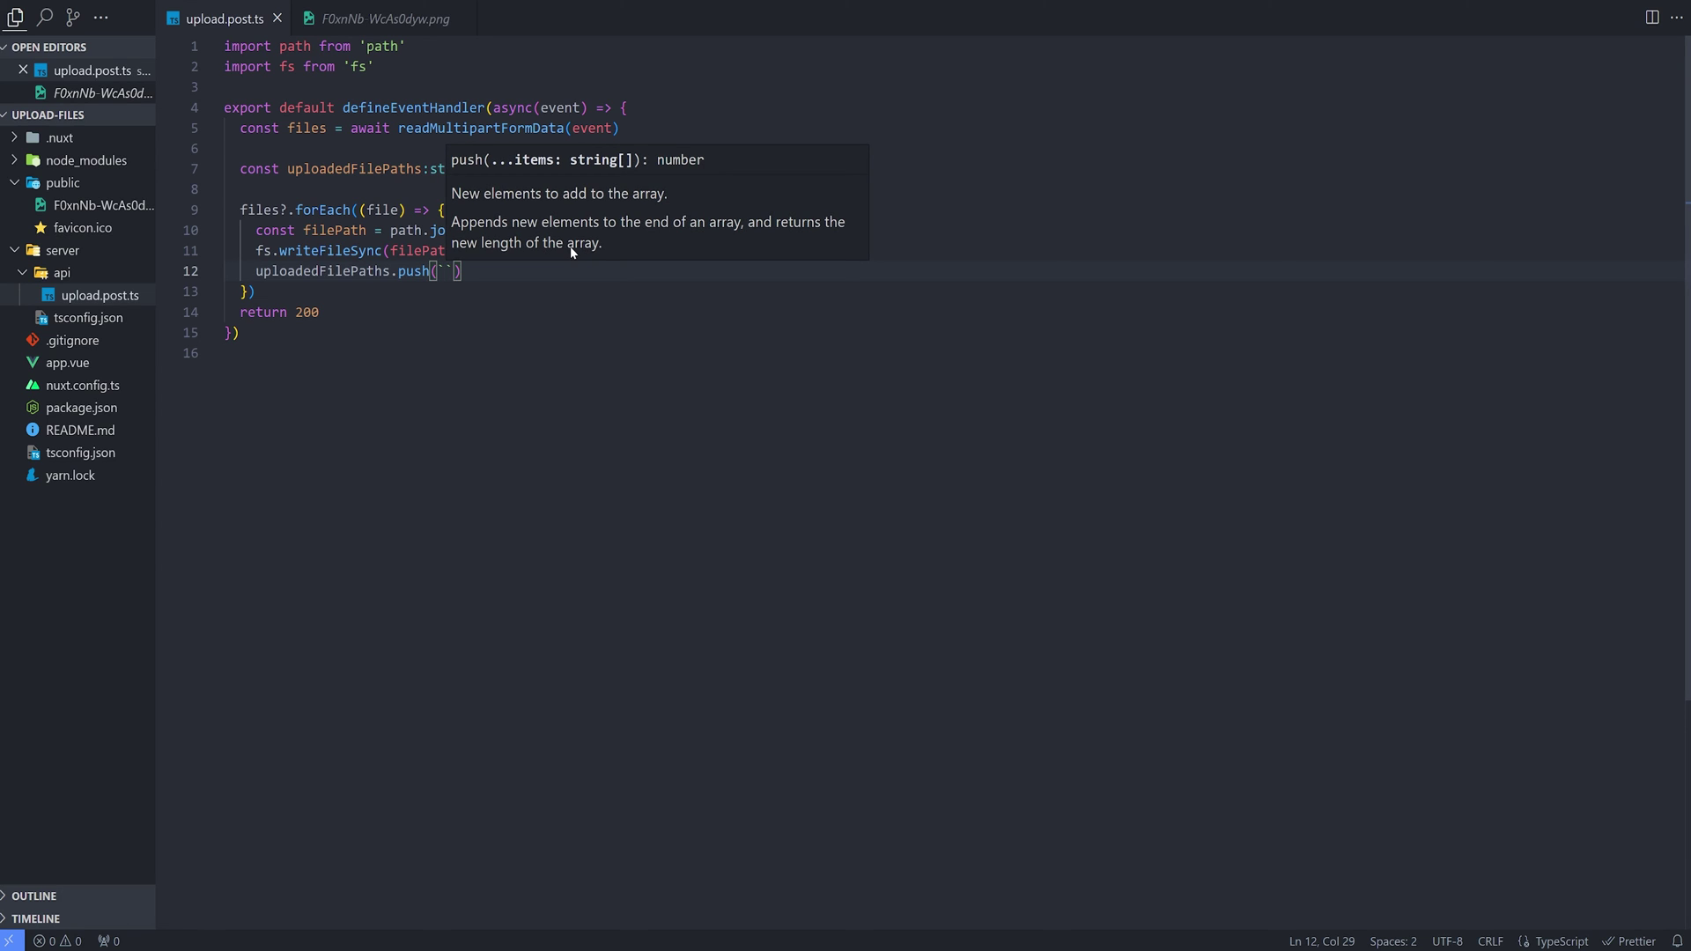
{"action": "type", "text": "/${"}
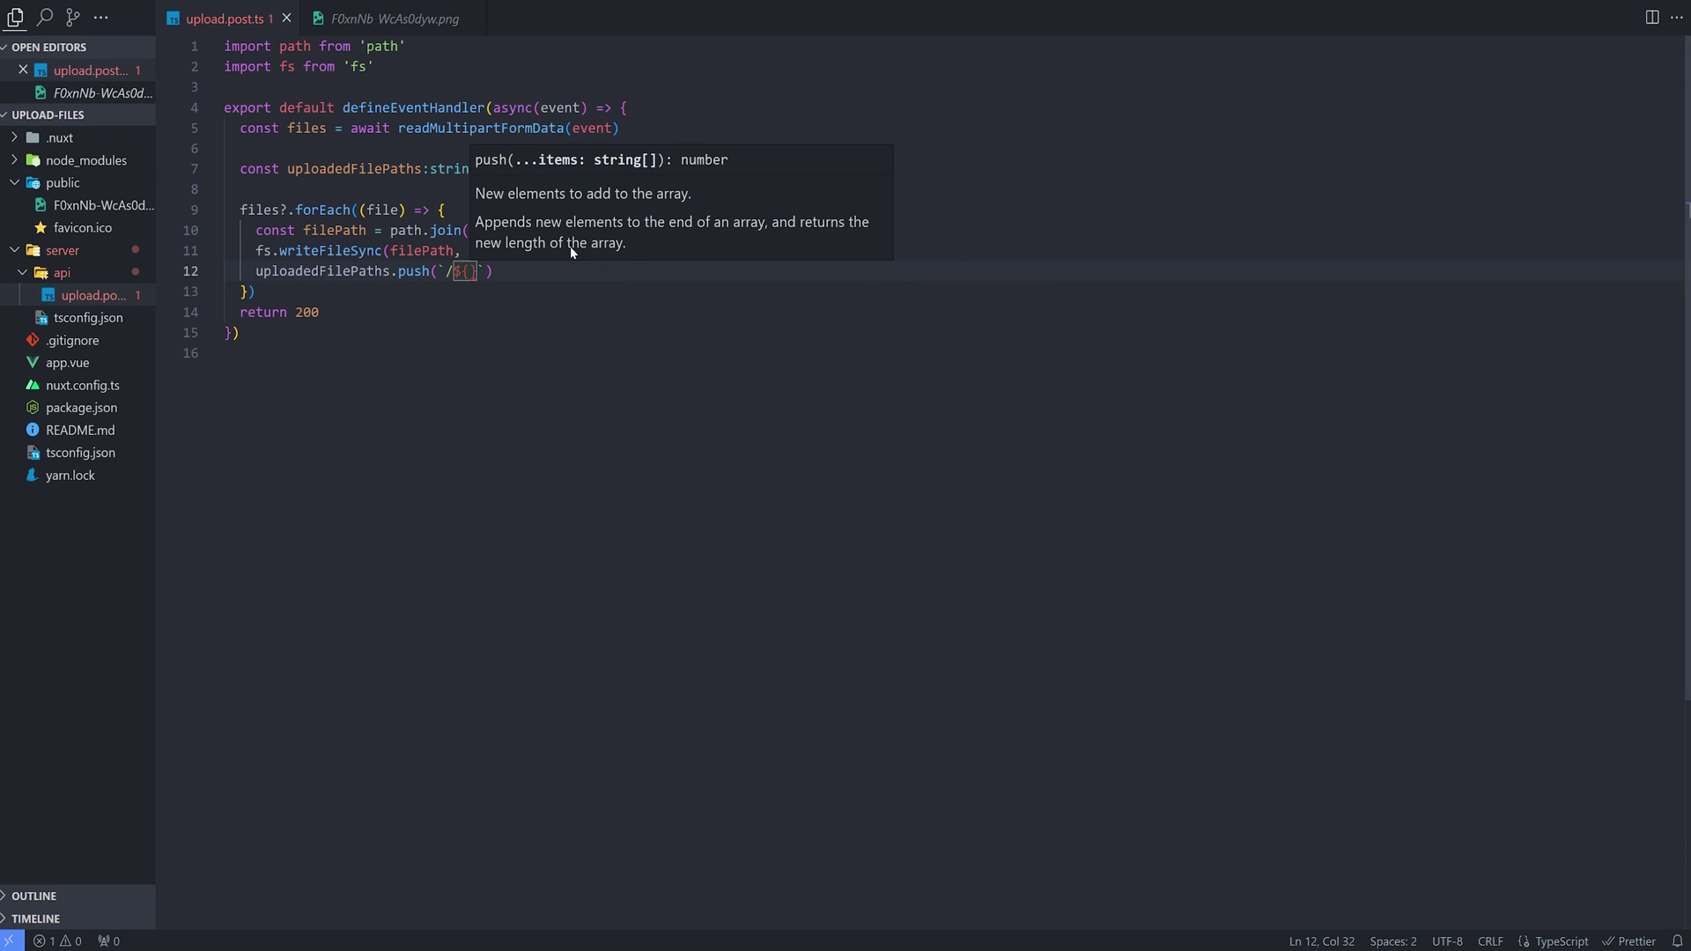
{"action": "type", "text": "fil"}
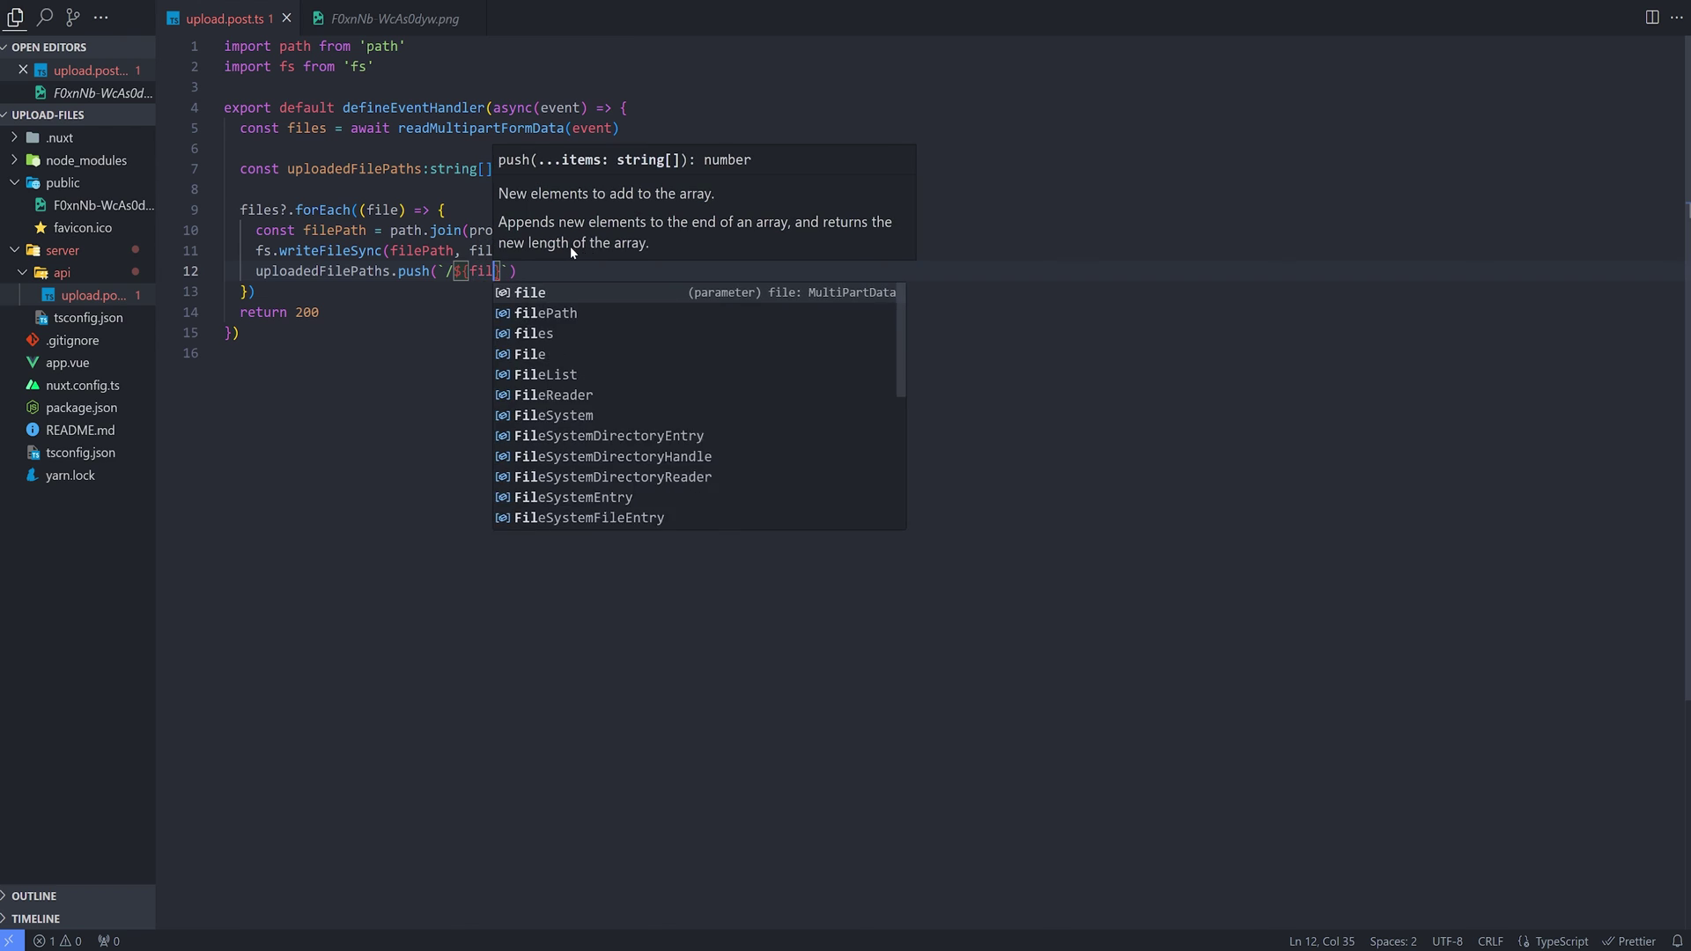
{"action": "type", "text": "e."}
{"action": "key", "text": "Down"}
{"action": "key", "text": "Return"}
{"action": "key", "text": "ctrl+s"}
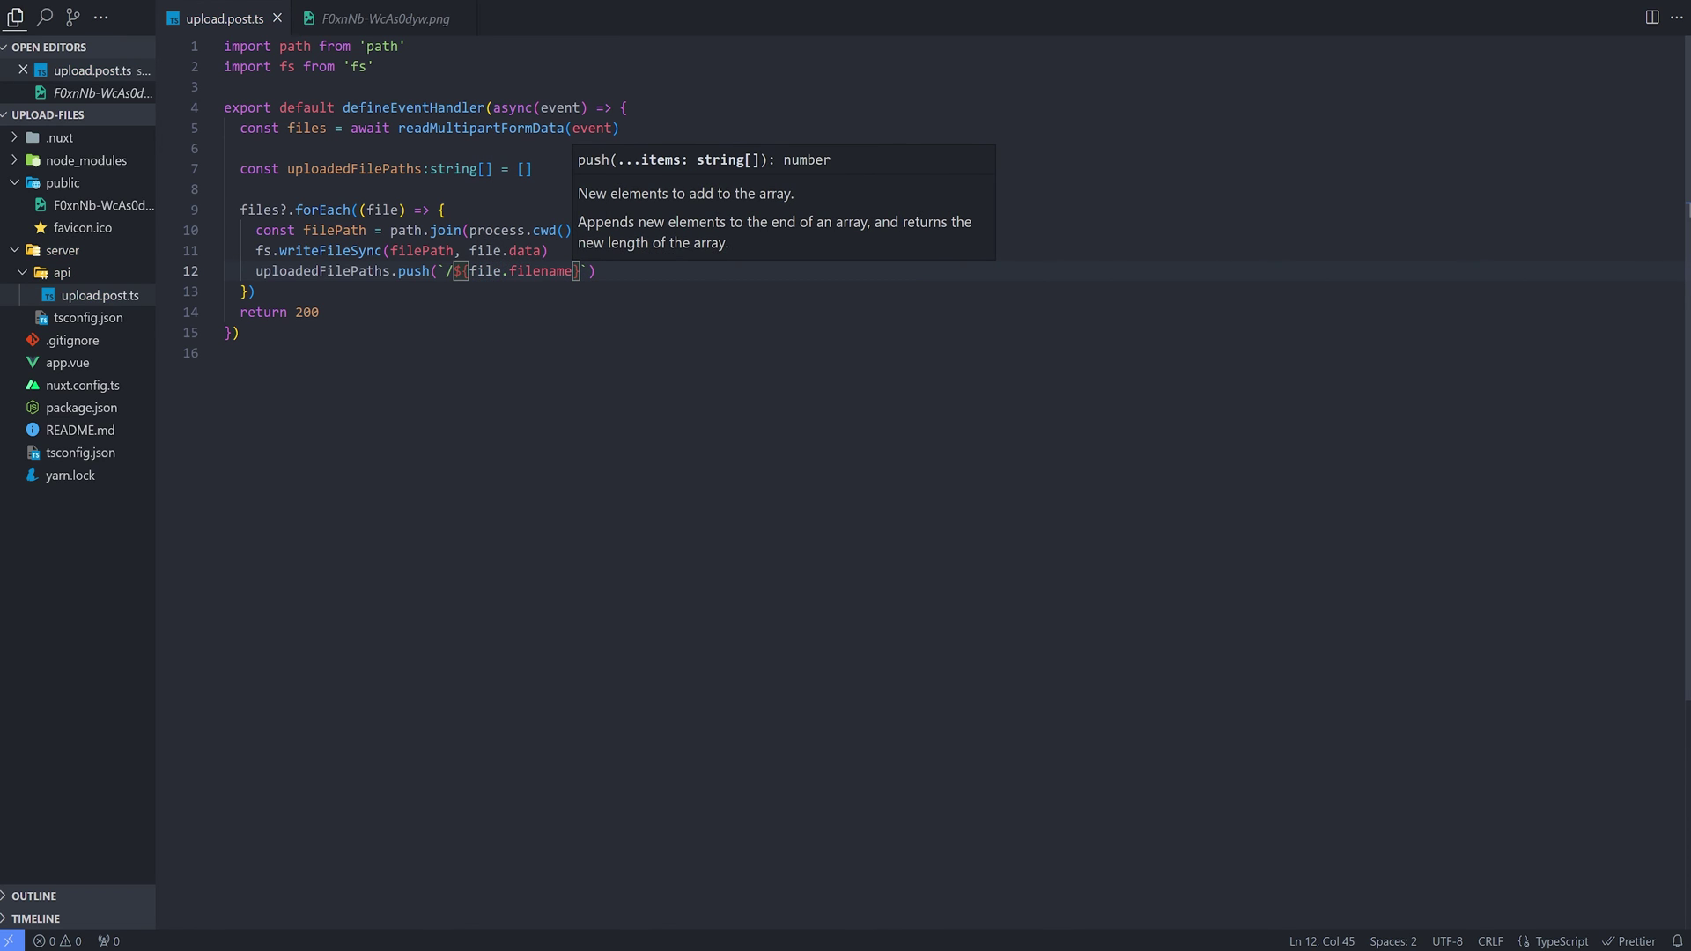
Replace return 200 with return uploadedFilePaths.
{"action": "key", "text": "ctrl+End"}
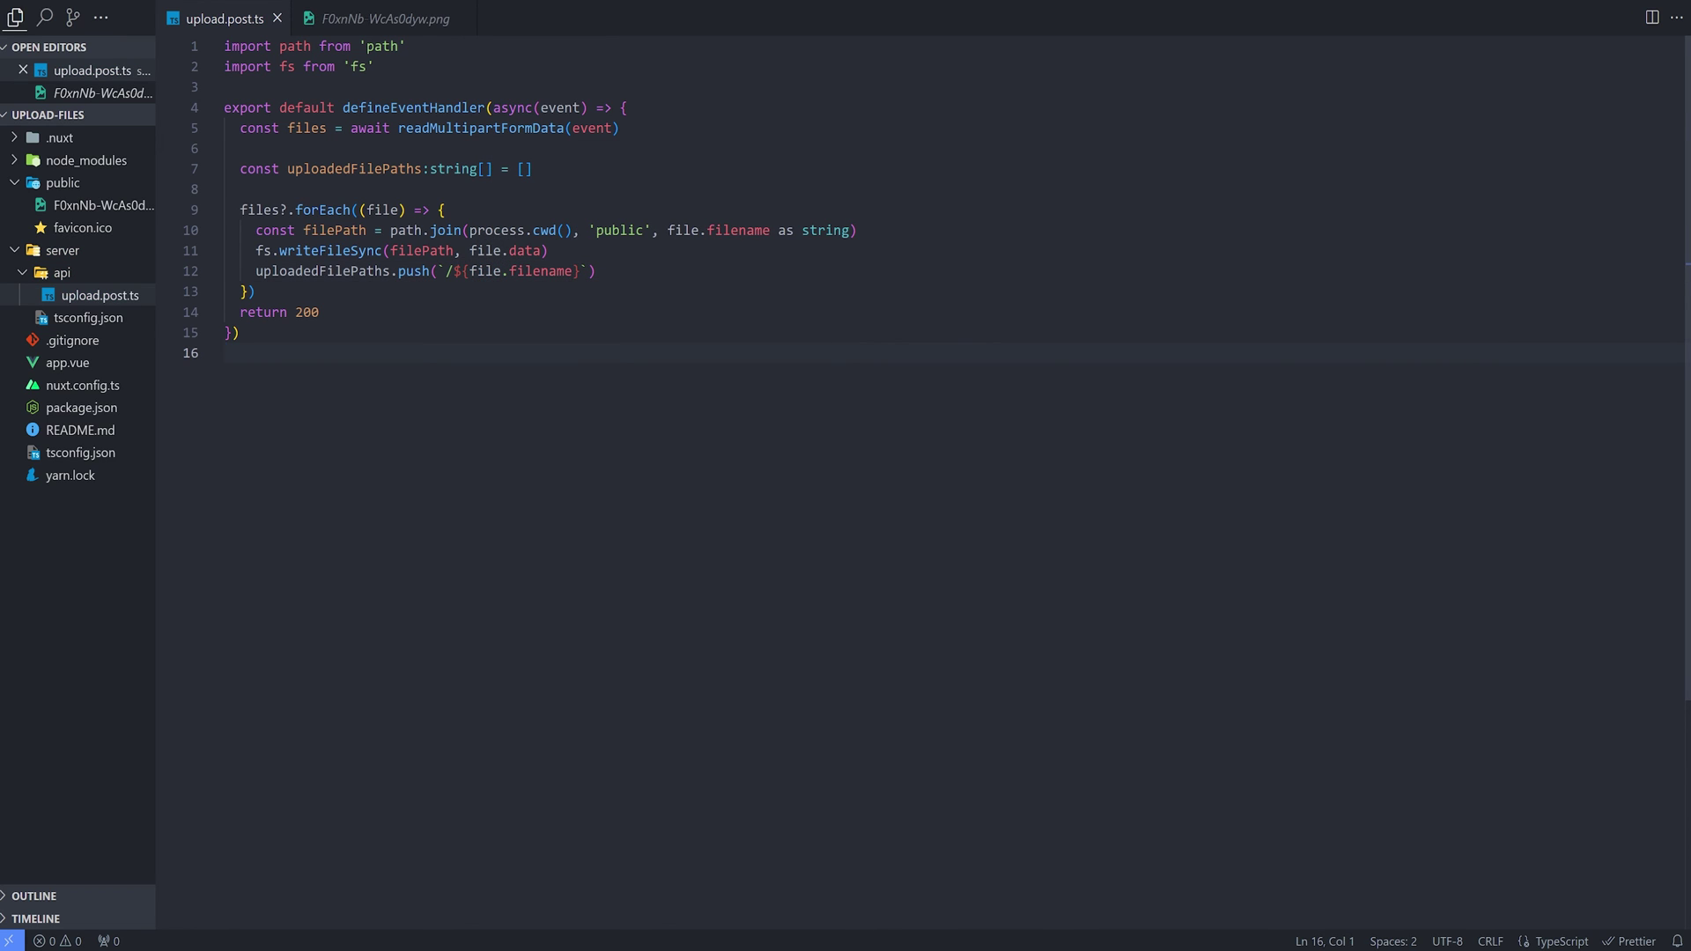
{"action": "double_click", "coordinate": [355, 169]}
{"action": "key", "text": "ctrl+c"}
{"action": "left_click", "coordinate": [302, 312]}
{"action": "double_click", "coordinate": [306, 312]}
{"action": "key", "text": "ctrl+v"}
{"action": "key", "text": "Down"}
{"action": "key", "text": "Up"}
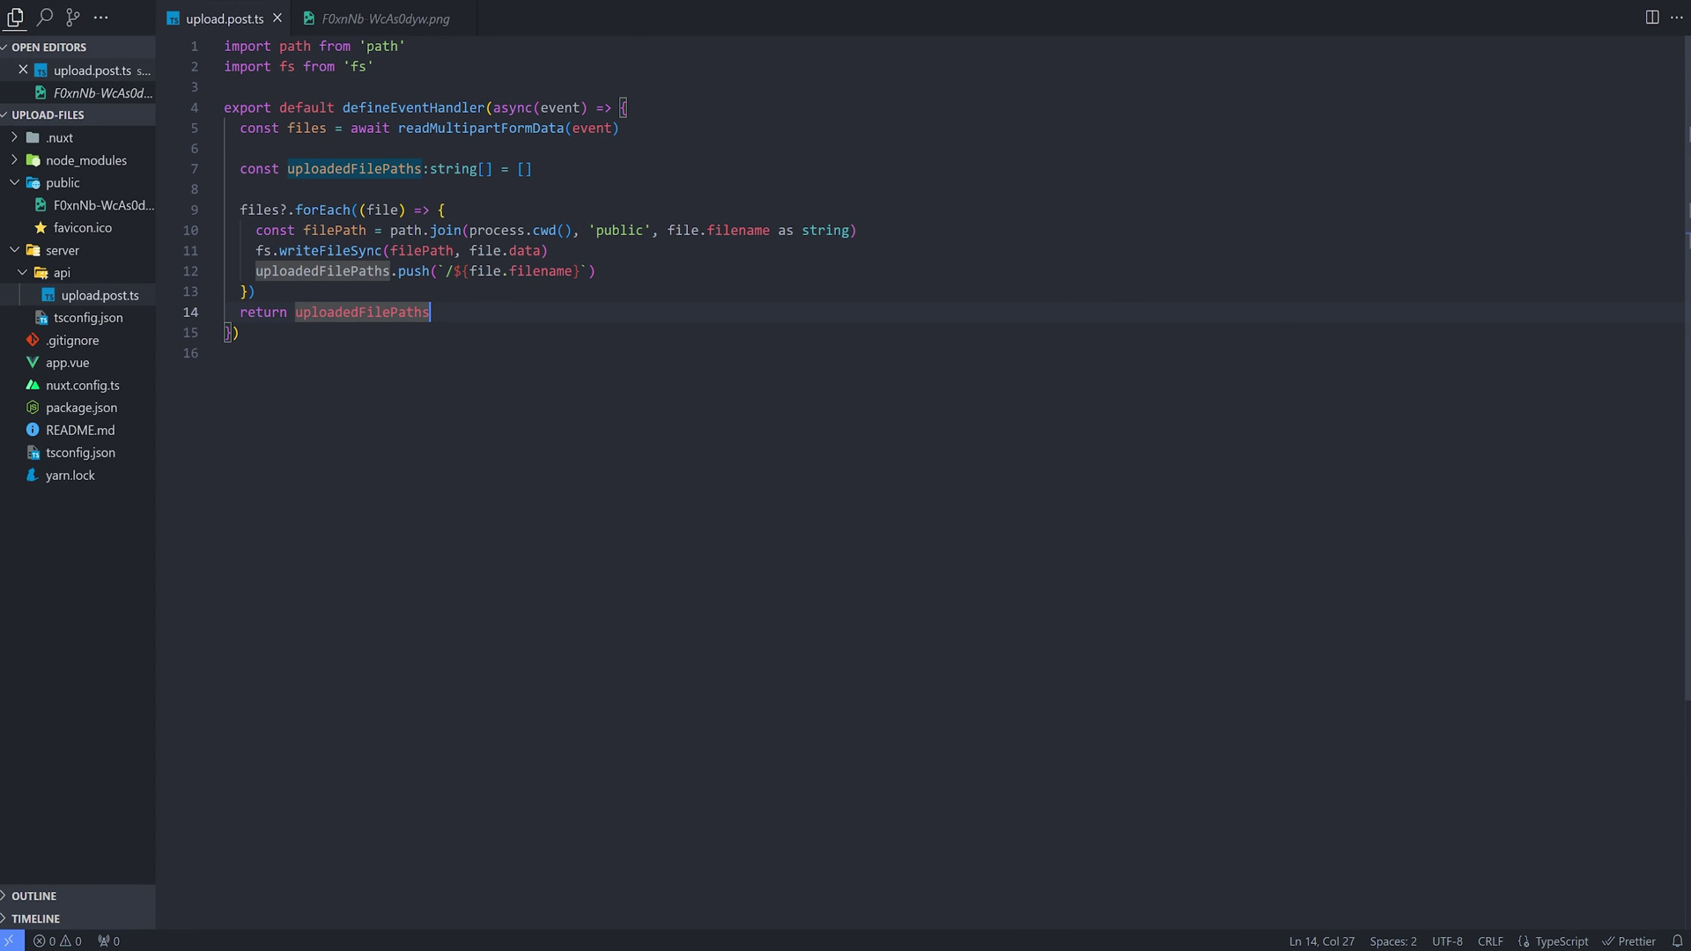
{"action": "key", "text": "Down"}
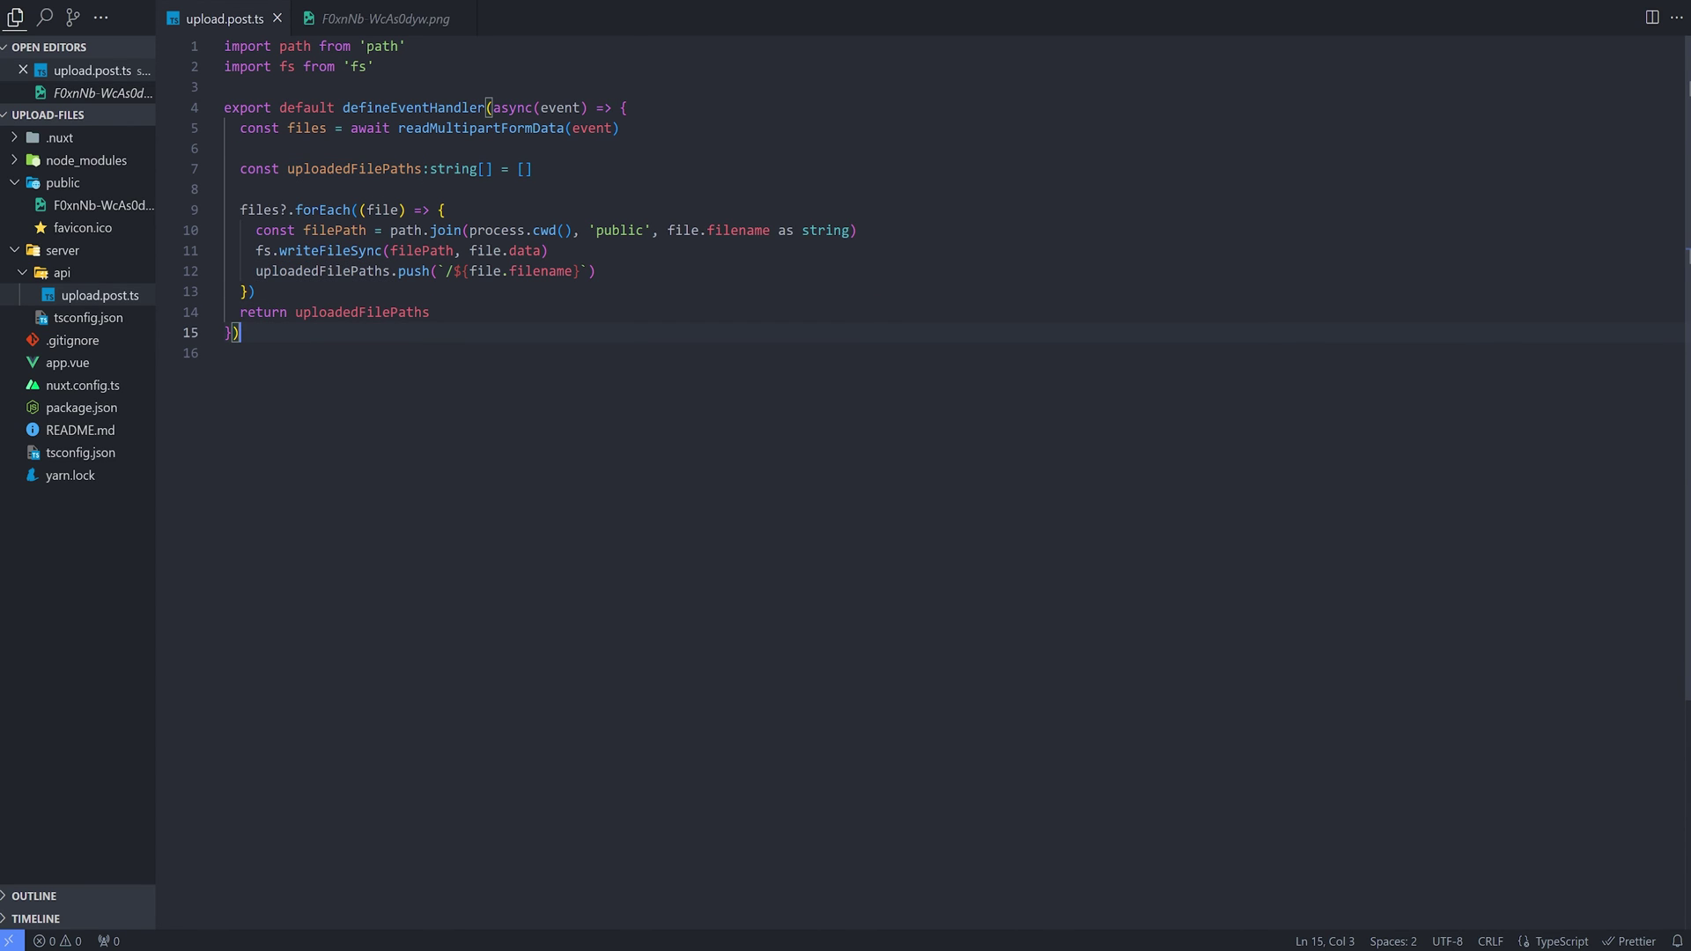
In Postman, replace the attached file with 9709605, Battlefield_2042_logo.svg and F0xnNb-WcAs0dyw images.
{"action": "key", "text": "alt+Tab"}
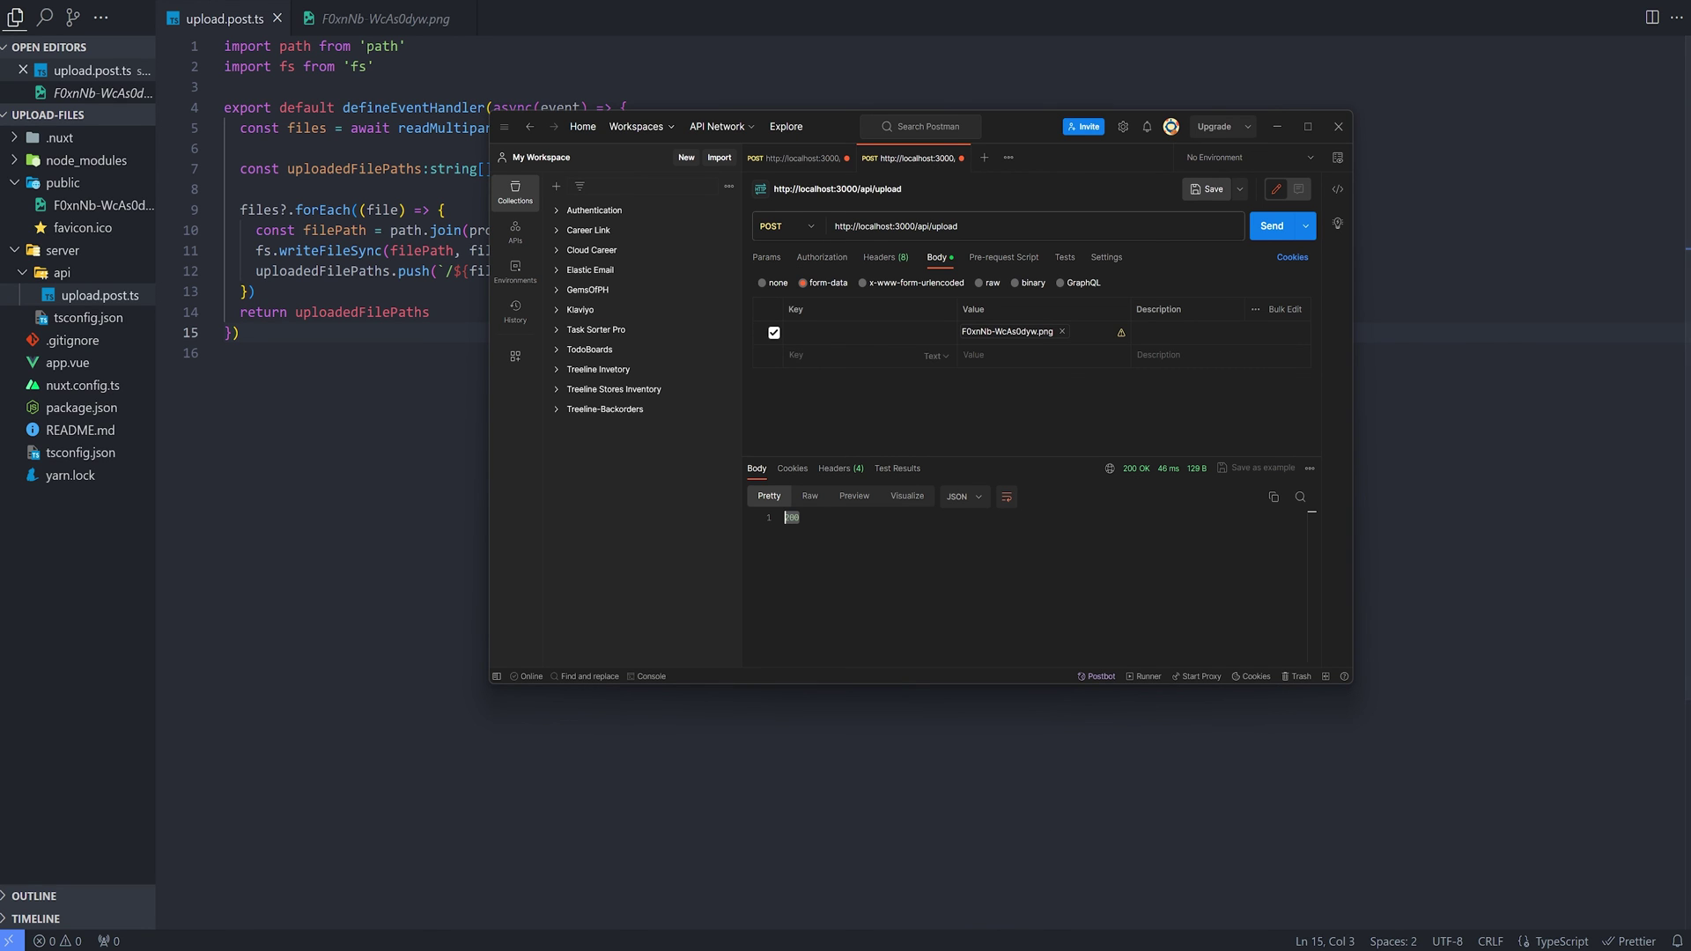
{"action": "left_click", "coordinate": [1056, 332]}
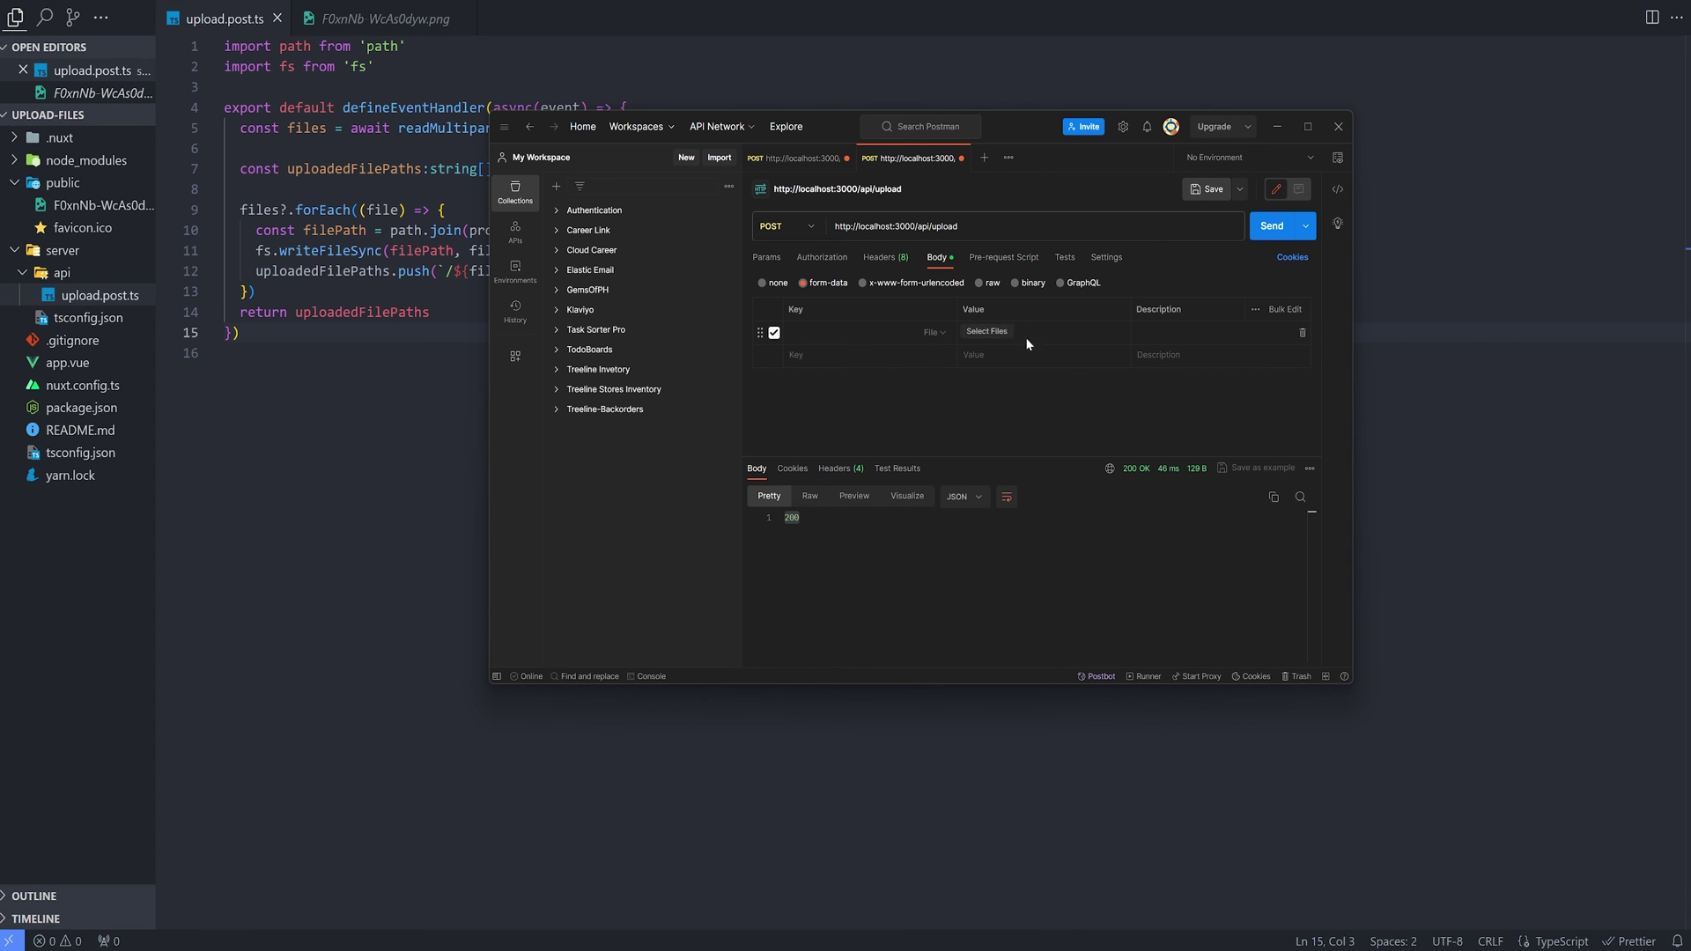
{"action": "left_click", "coordinate": [997, 334]}
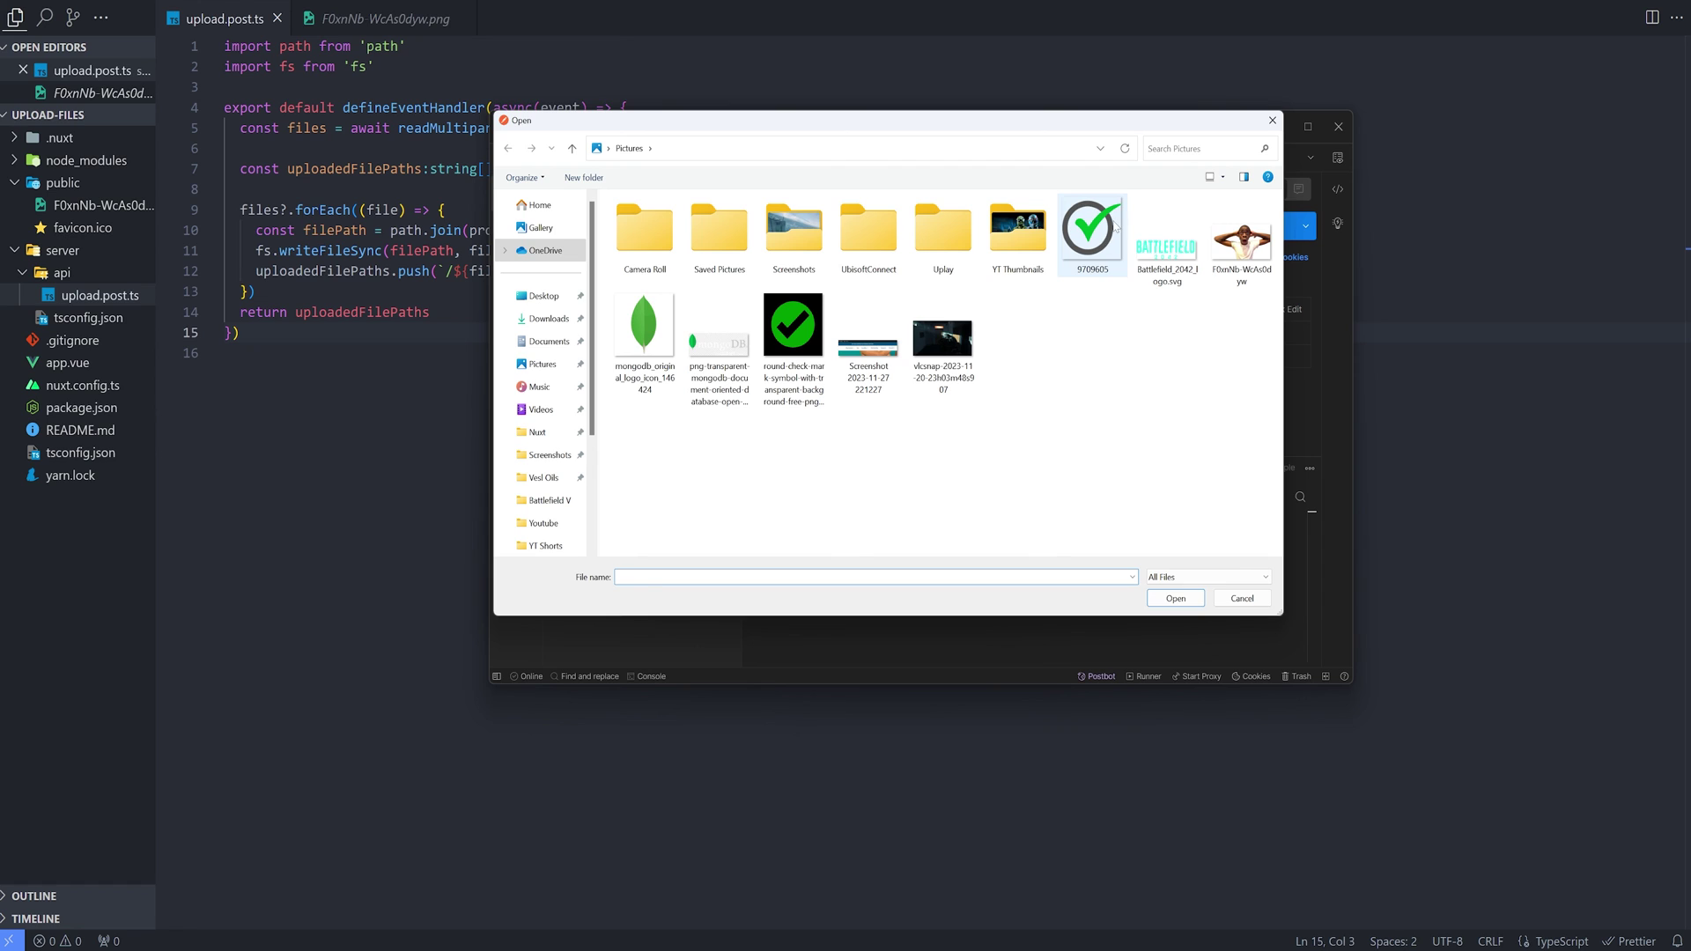
{"action": "left_click", "coordinate": [1091, 235]}
{"action": "left_click", "coordinate": [1149, 250], "text": "ctrl"}
{"action": "left_click", "coordinate": [1242, 243], "text": "ctrl"}
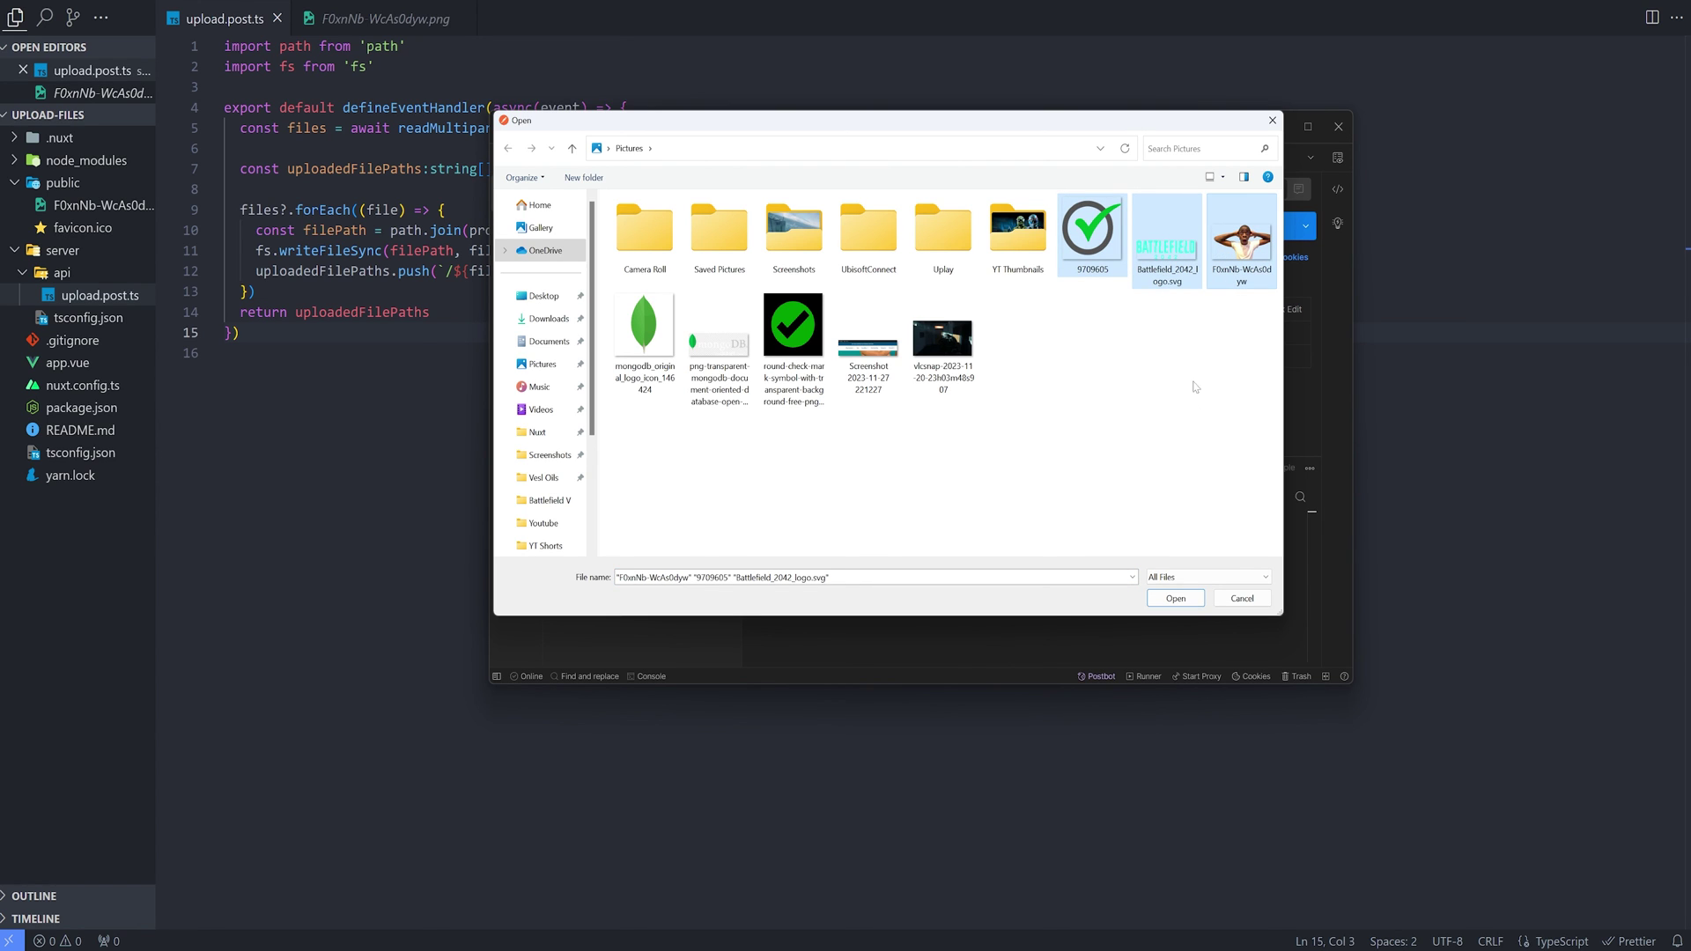
{"action": "left_click", "coordinate": [1175, 598]}
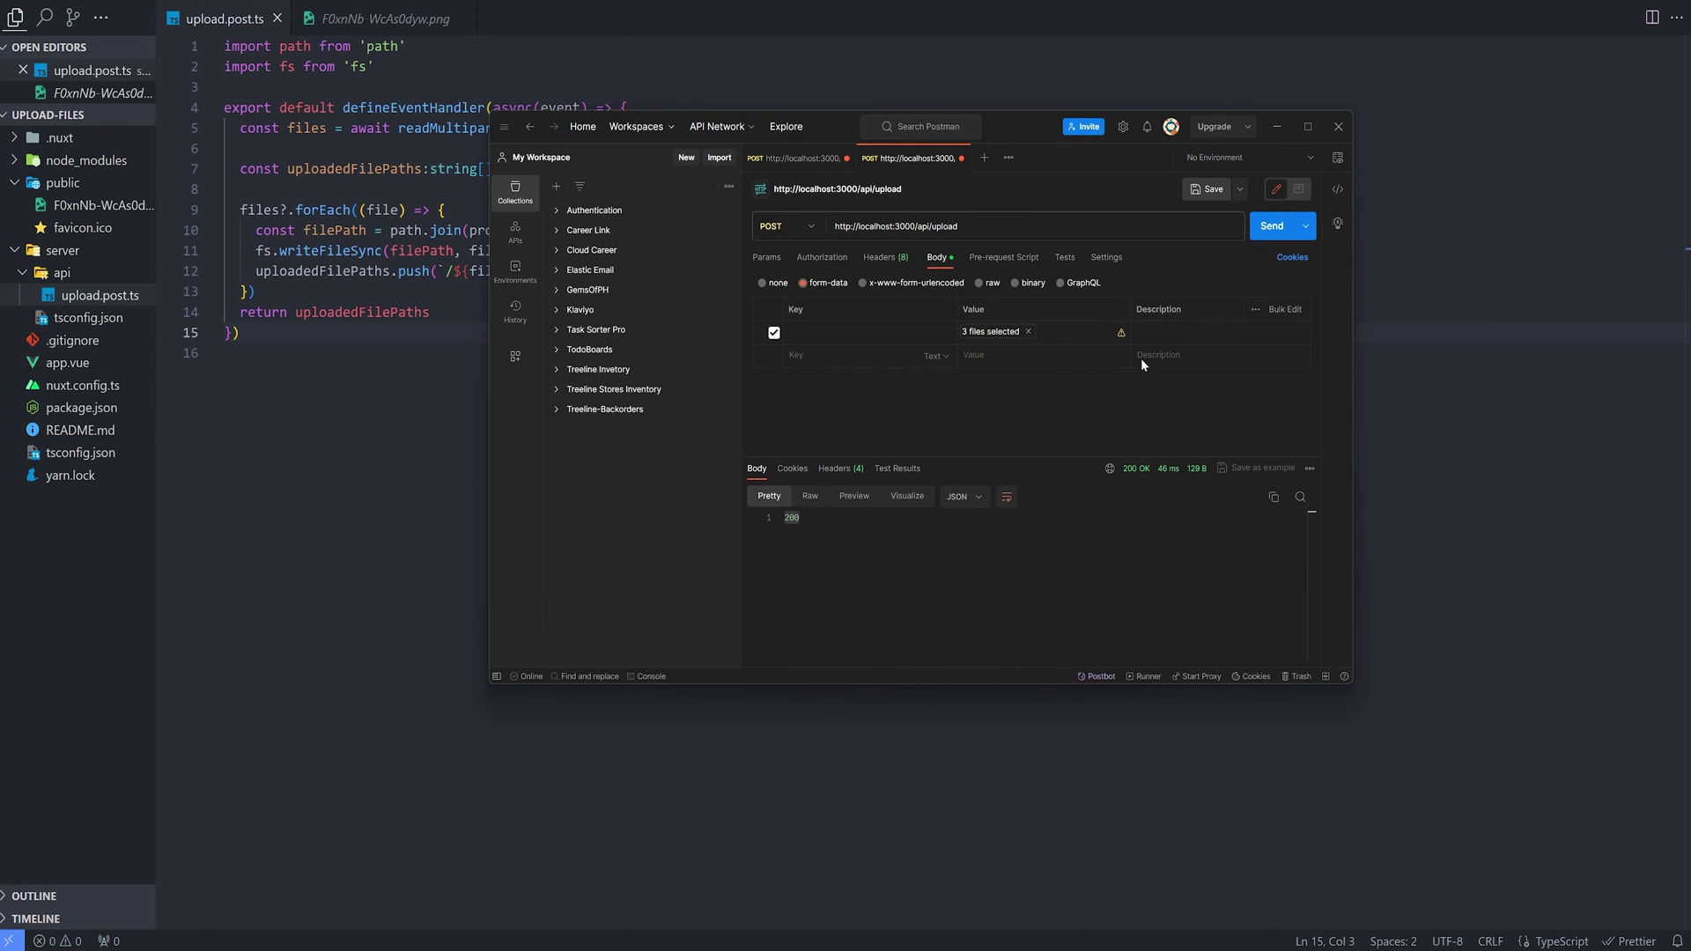
Send the upload and check that the response lists the three file paths.
{"action": "left_click", "coordinate": [1268, 226]}
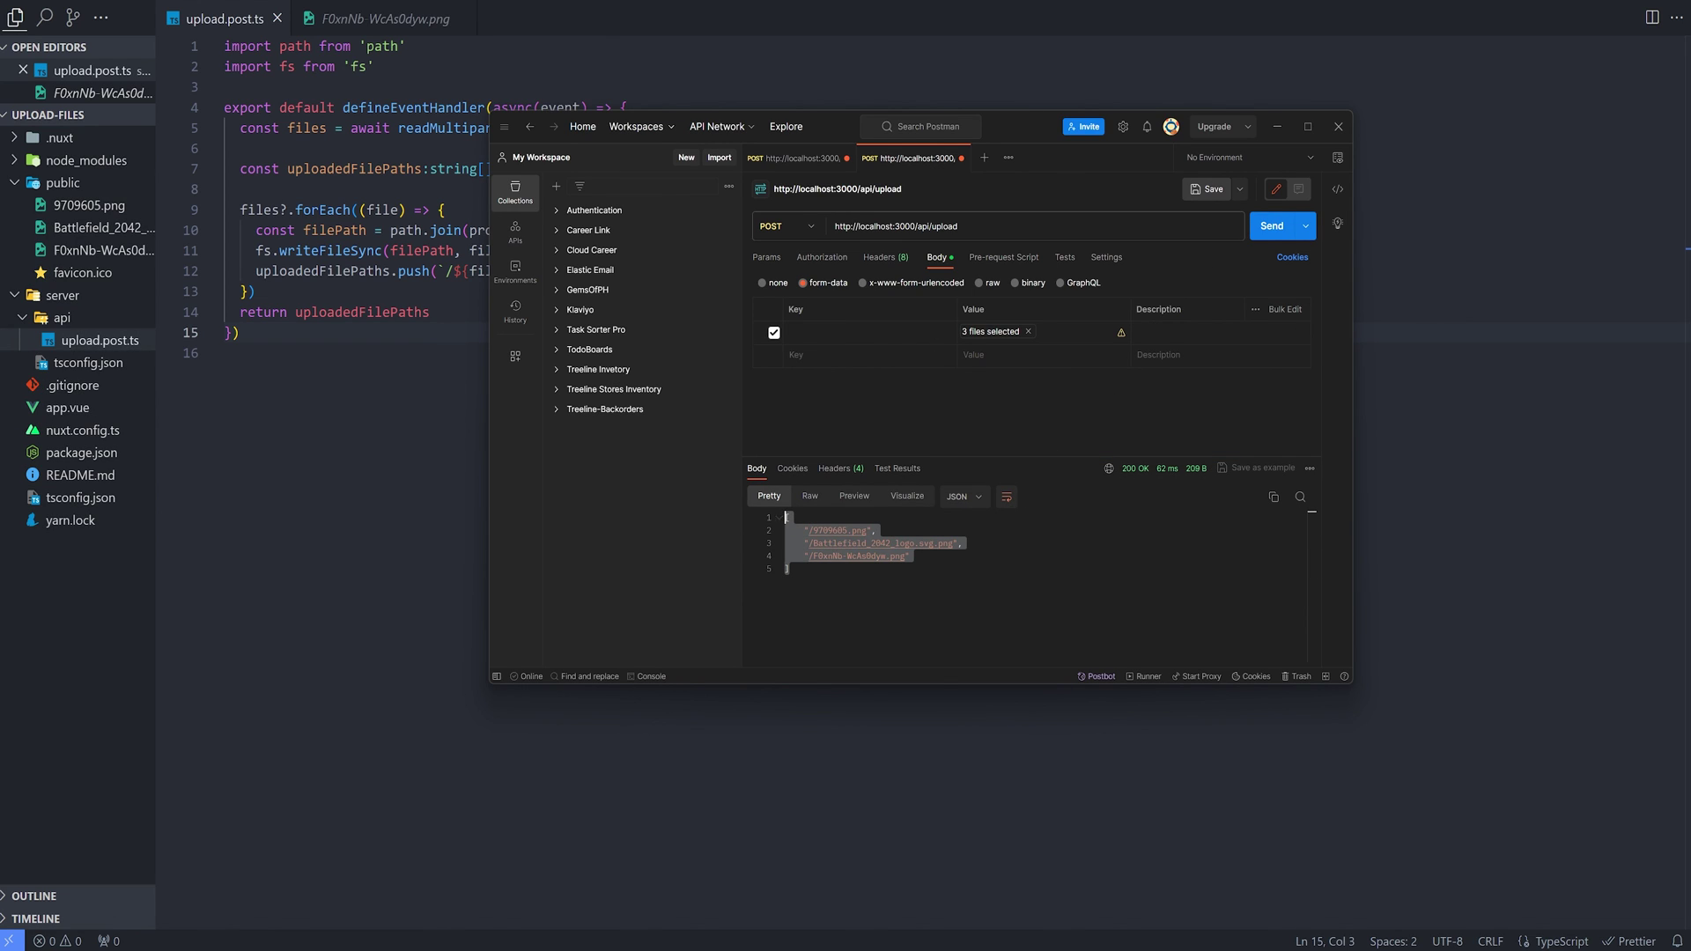
{"action": "left_click", "coordinate": [1312, 569]}
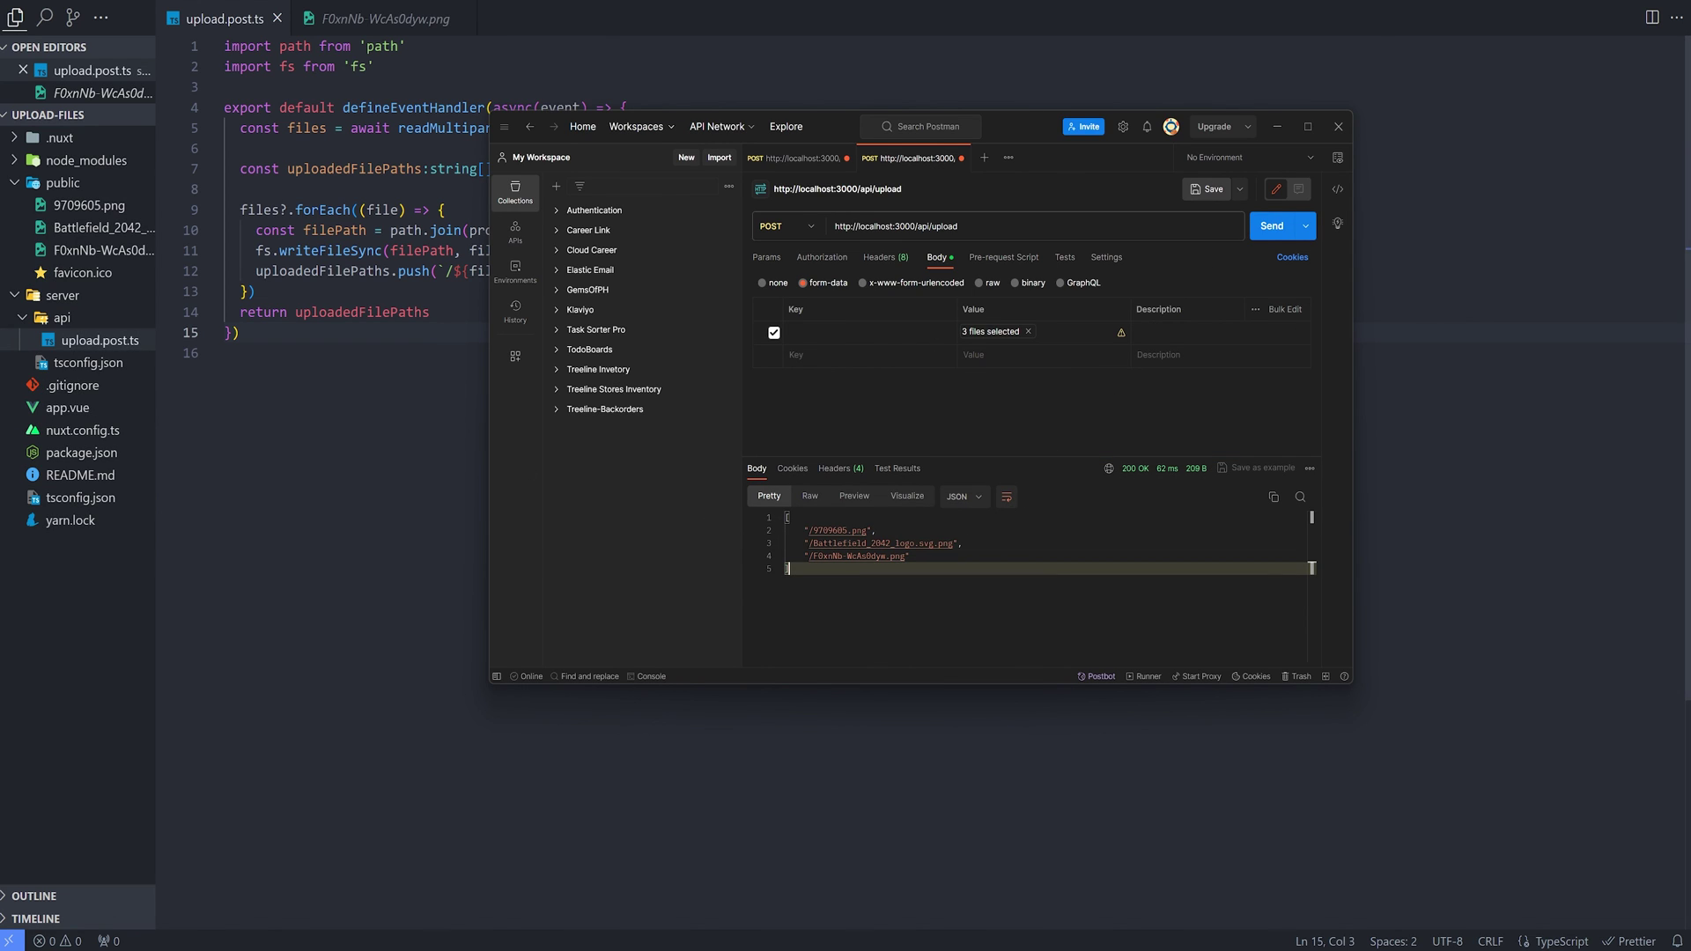
{"action": "left_click", "coordinate": [396, 555]}
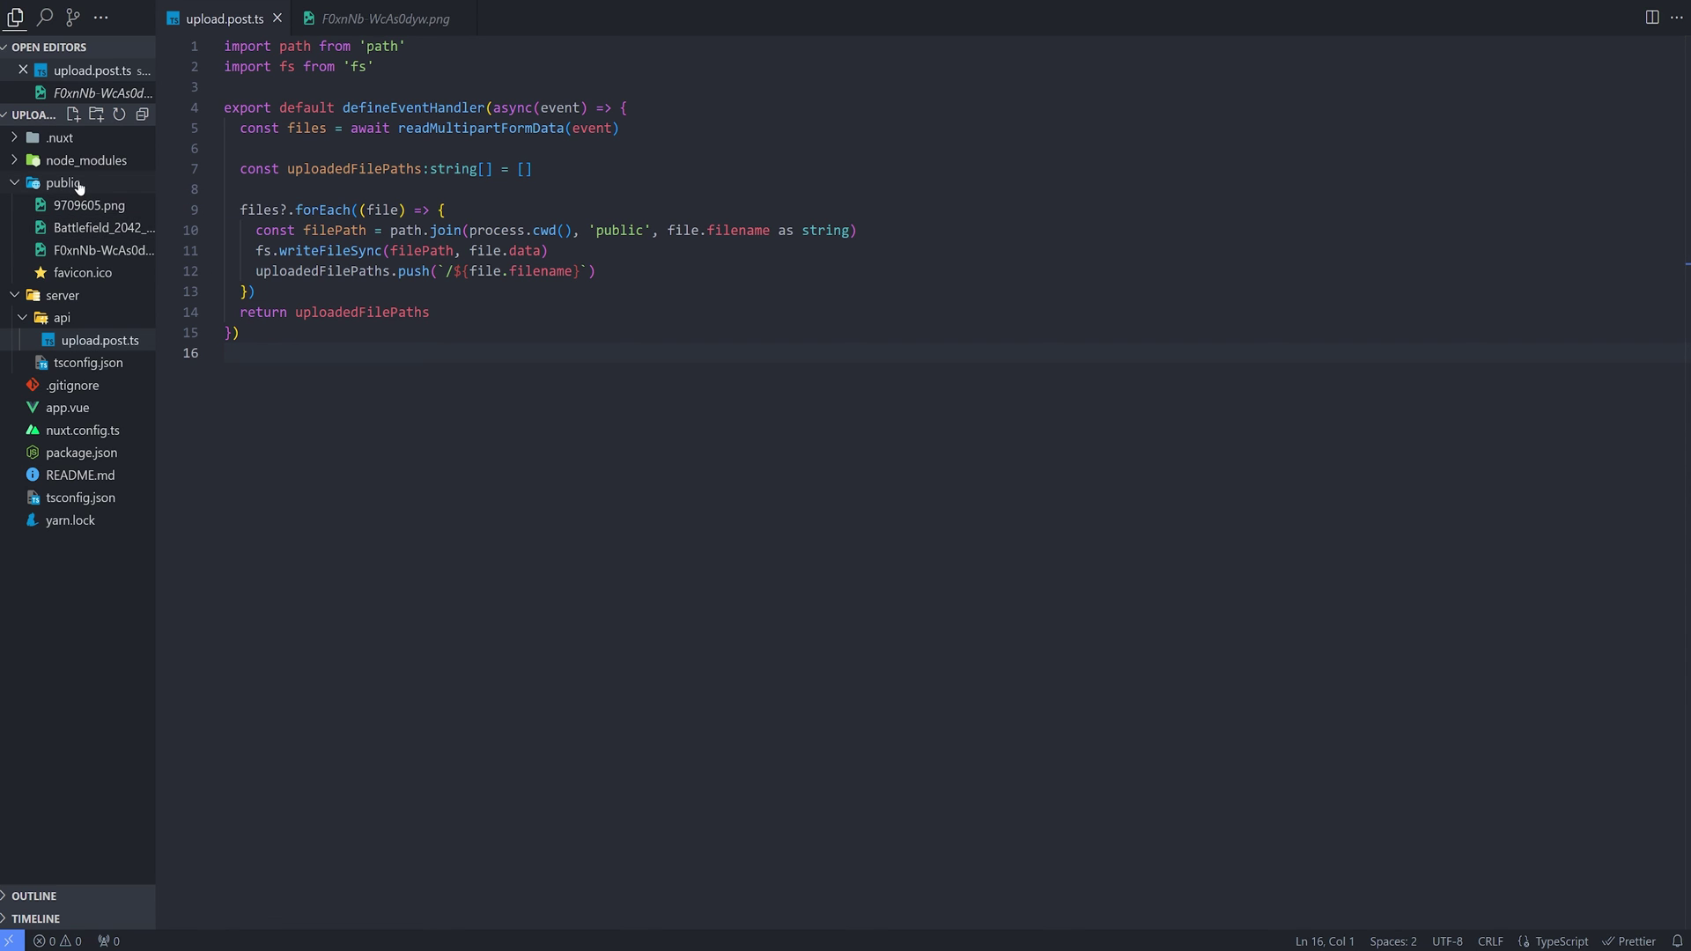
{"action": "left_click", "coordinate": [86, 207]}
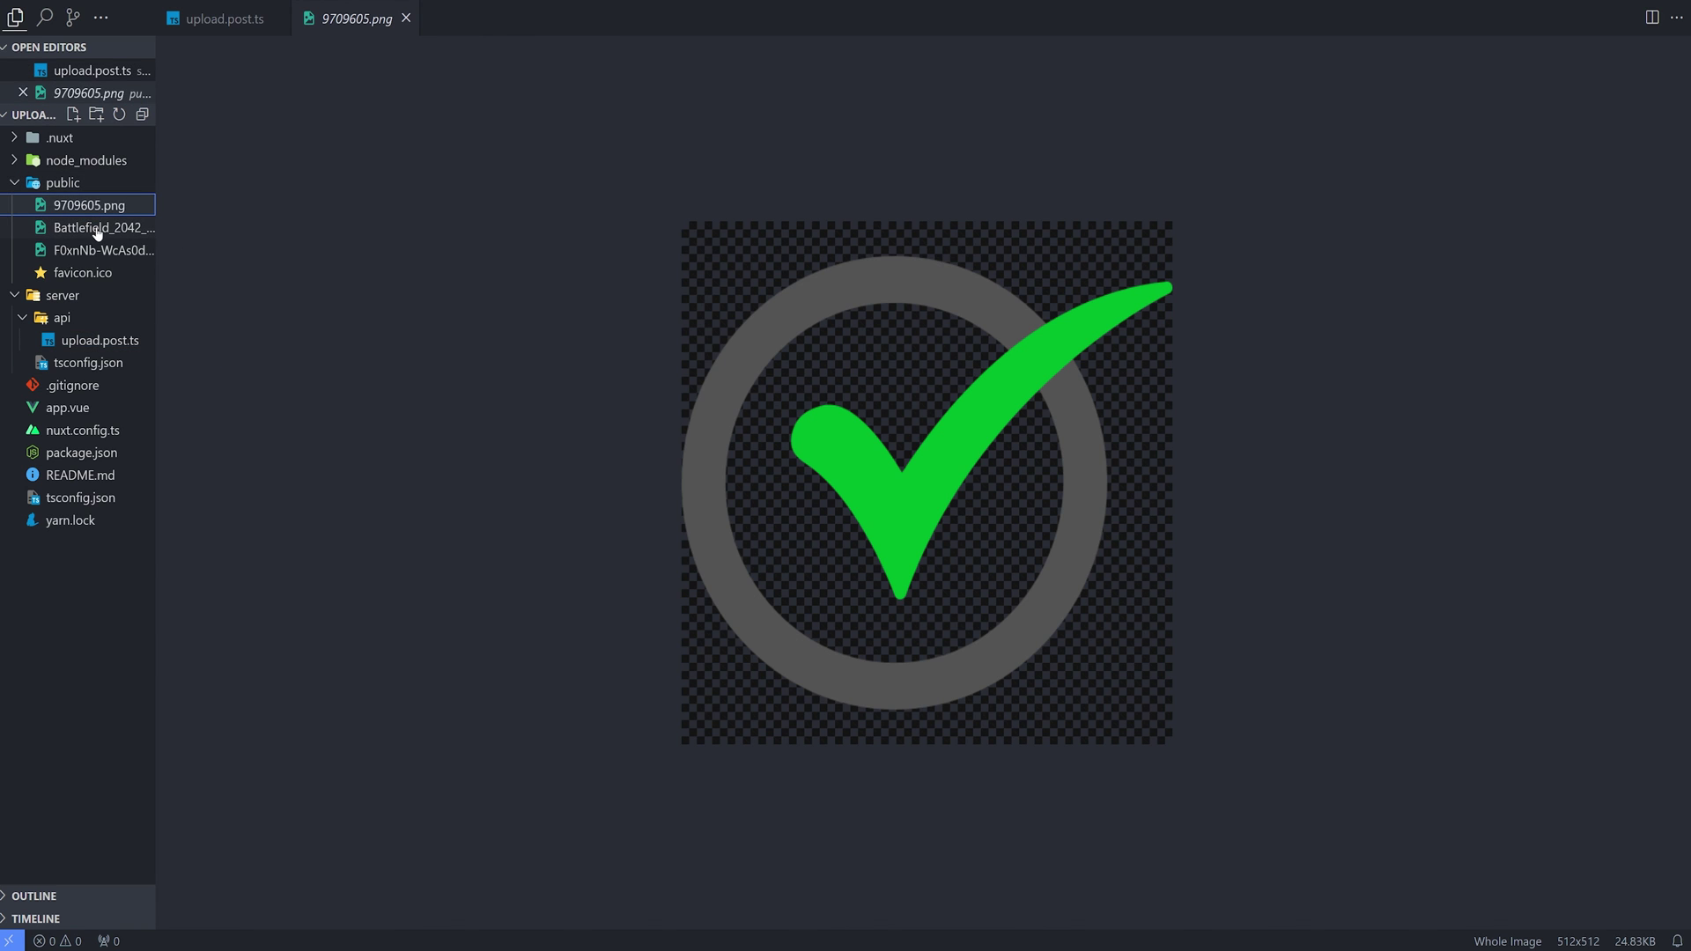
{"action": "left_click", "coordinate": [95, 228]}
{"action": "left_click", "coordinate": [100, 250]}
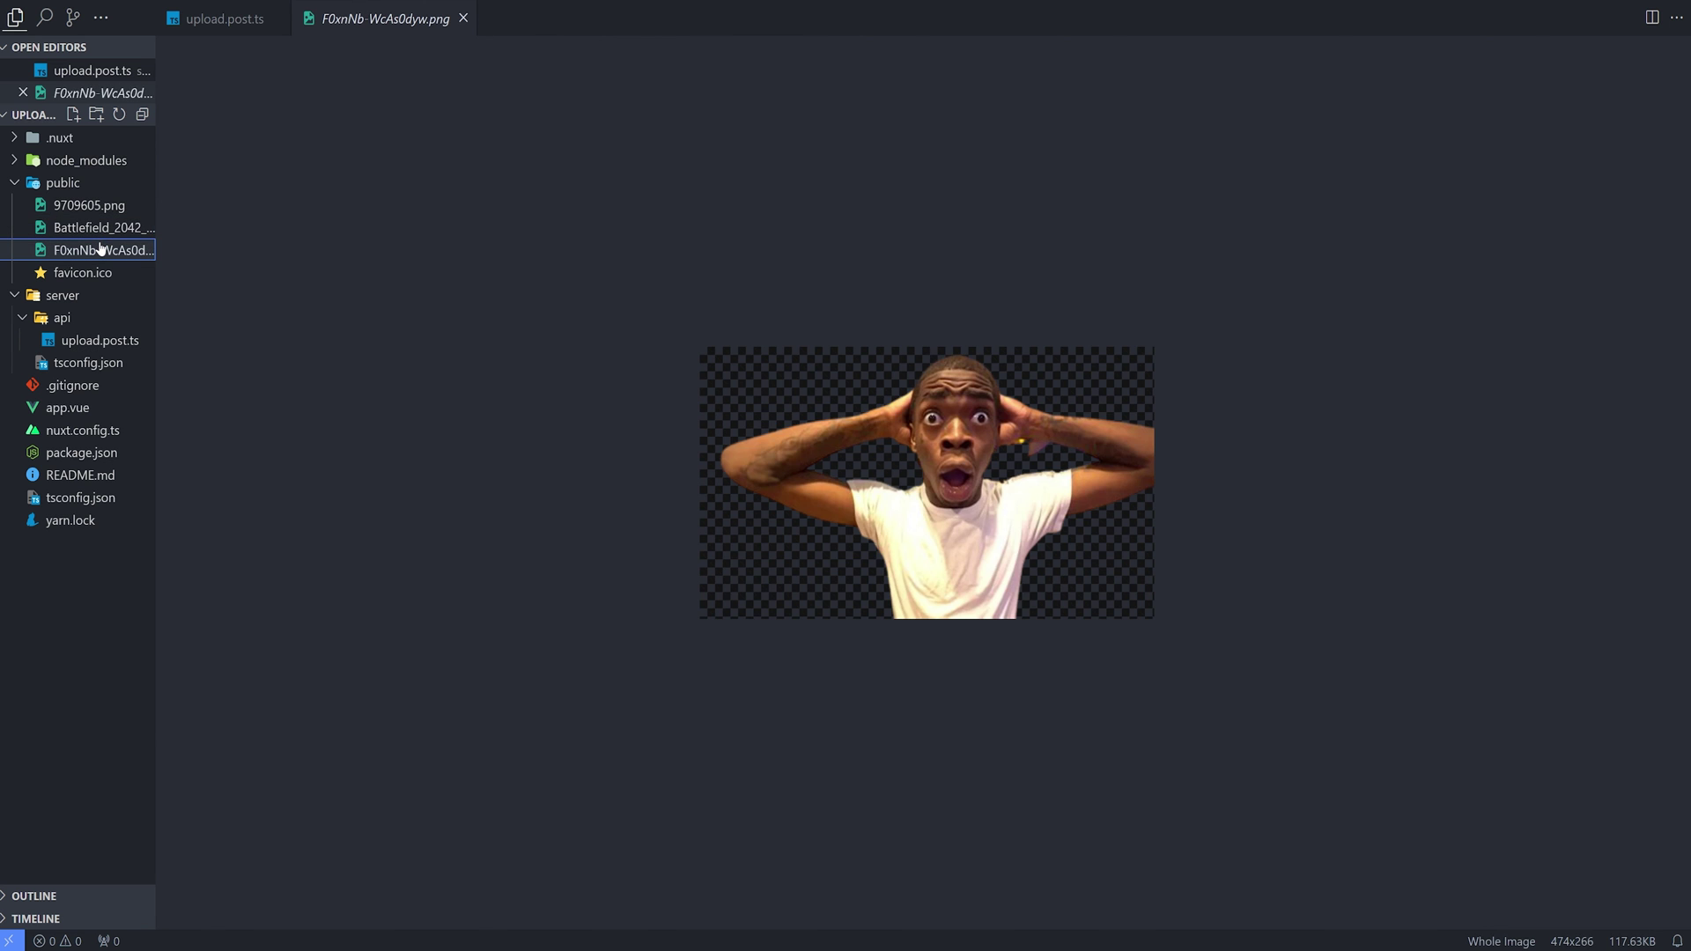
{"action": "left_click", "coordinate": [347, 309]}
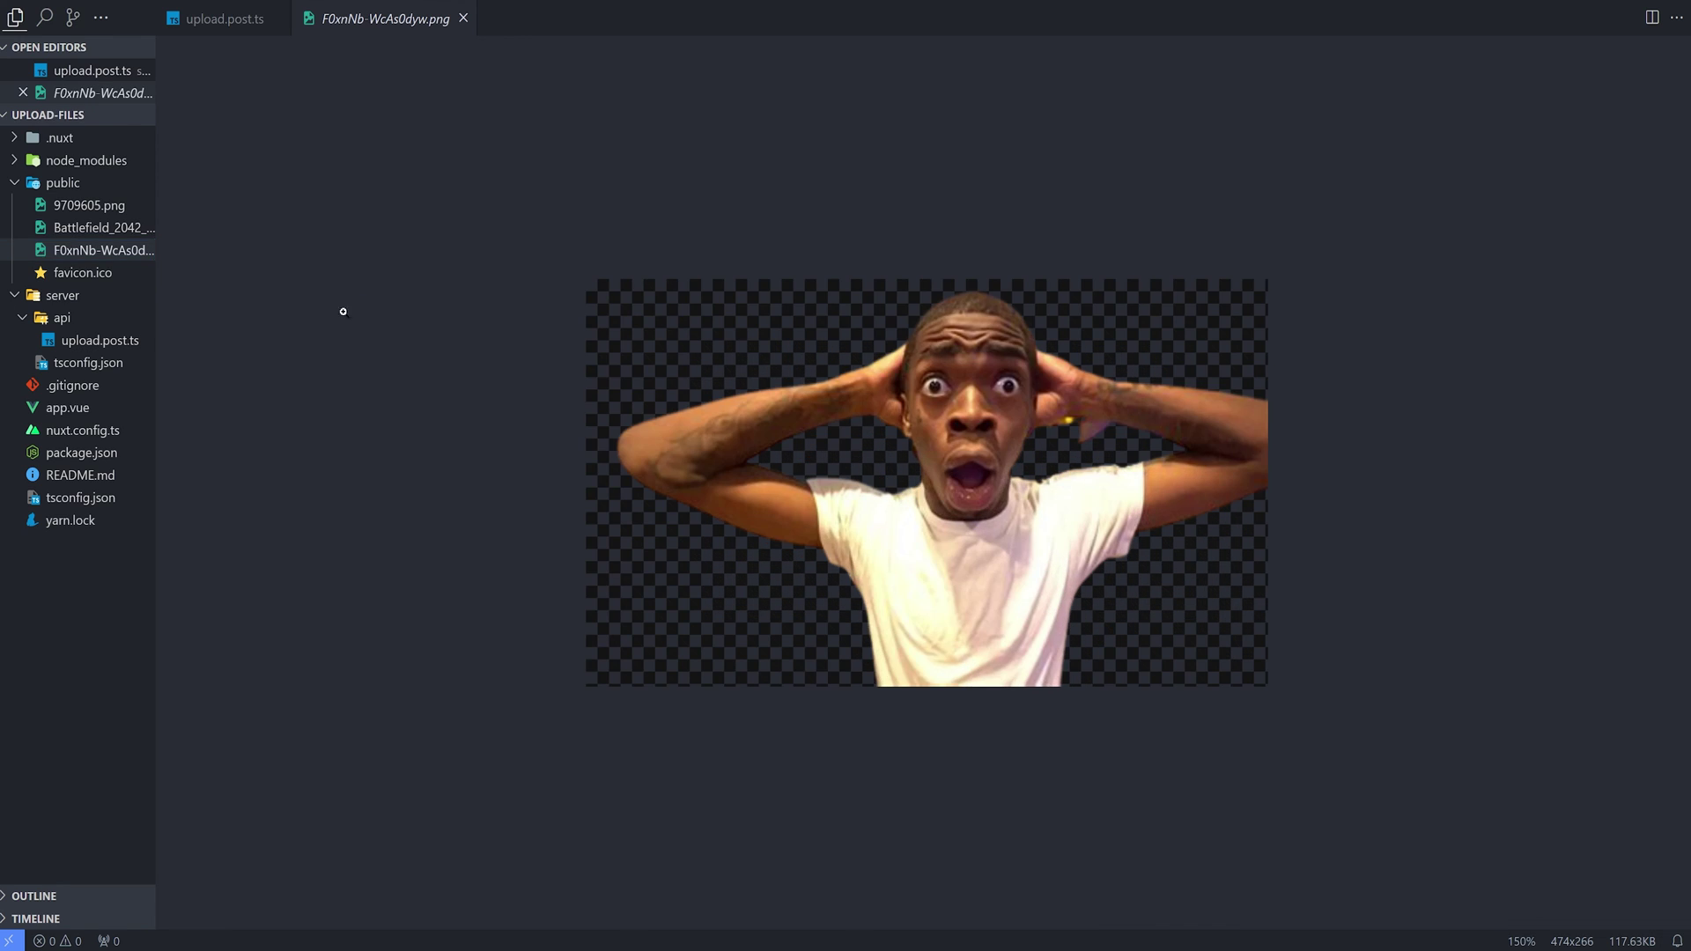
{"action": "left_click", "coordinate": [109, 339]}
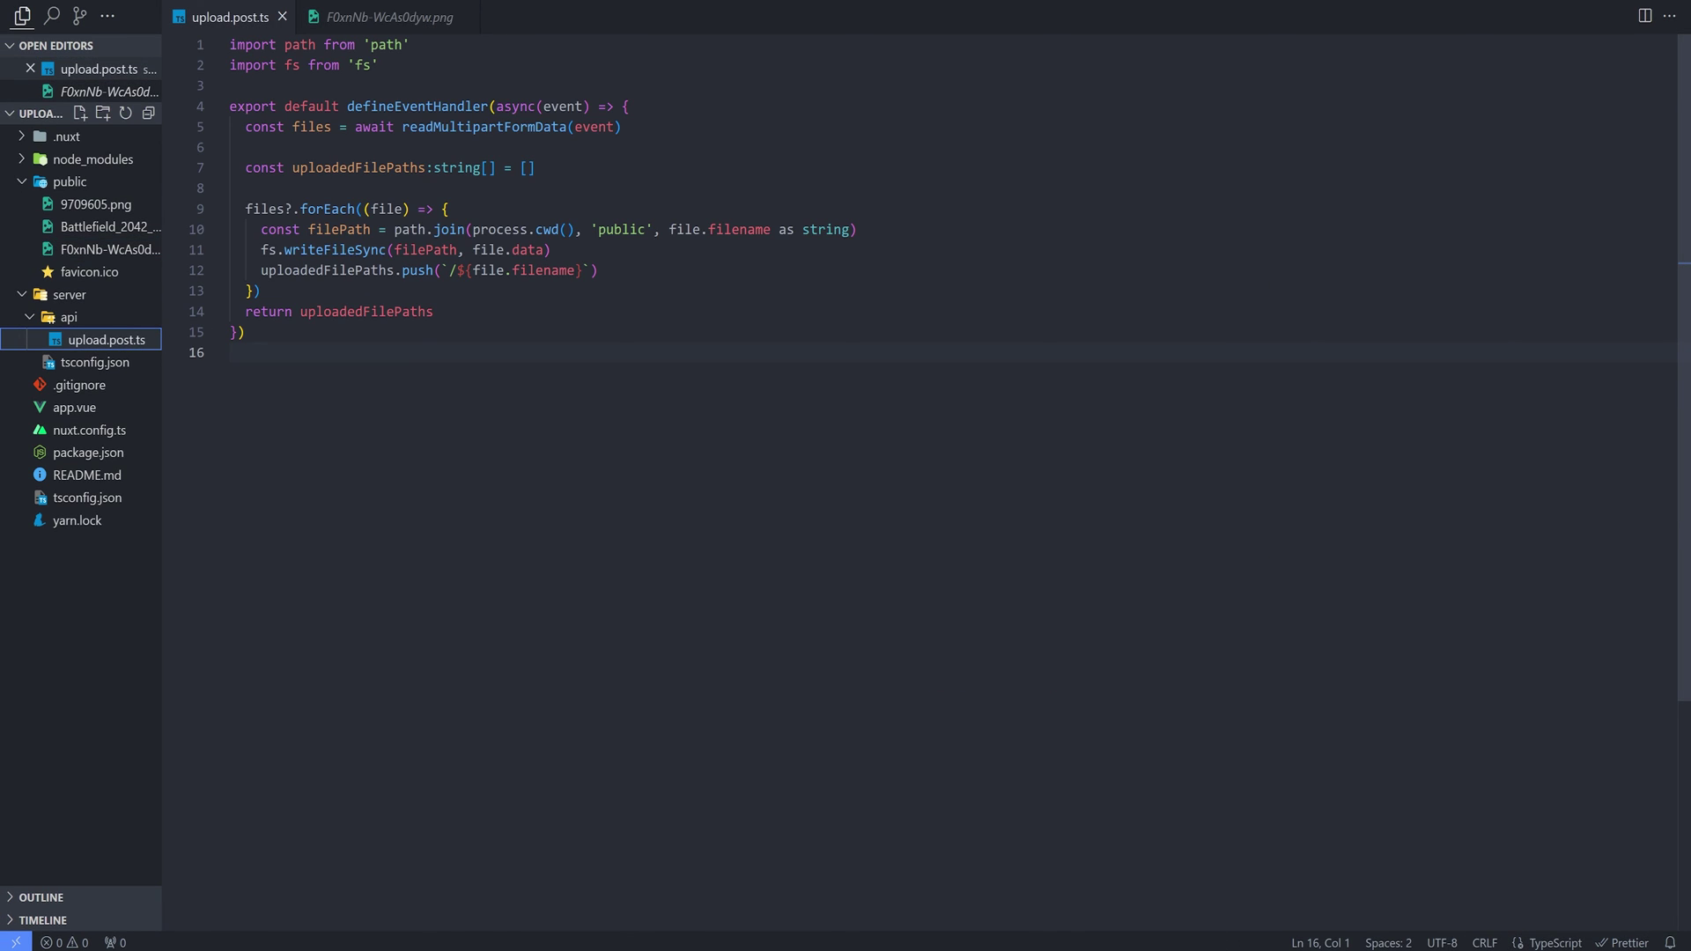